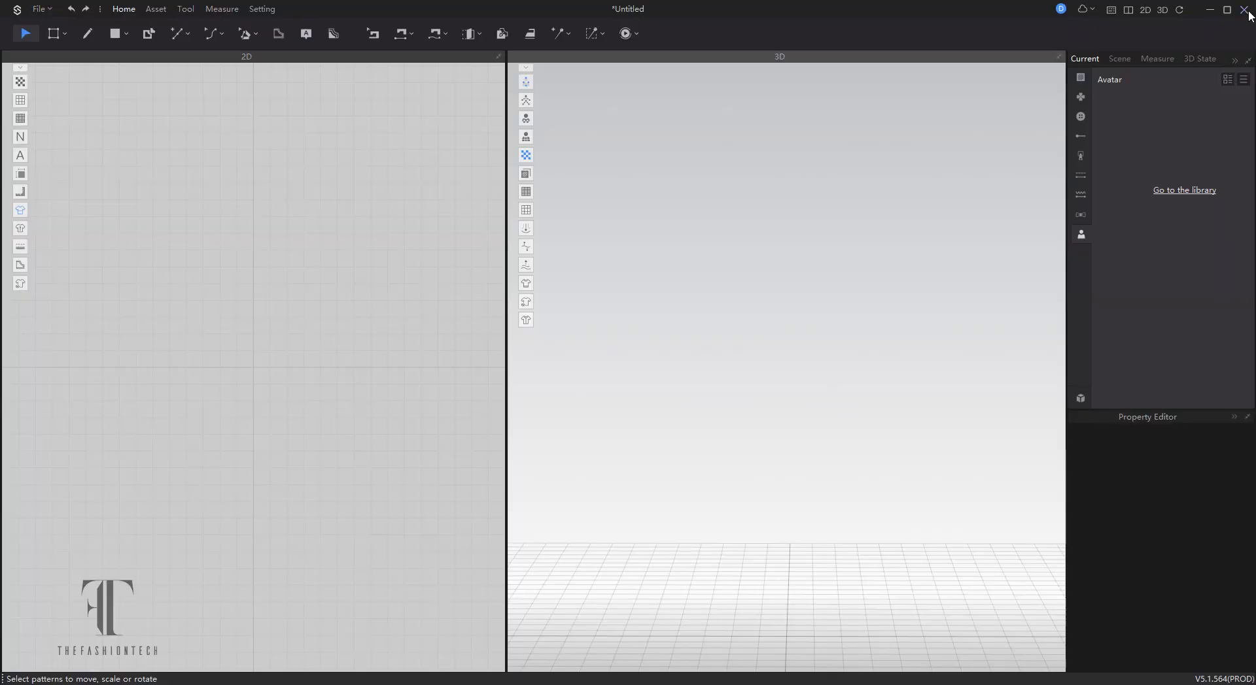
Step: Start an OBJ import and choose Cameron4.obj from the CLO3D DAZ AVATAR folder
{"action": "left_click", "coordinate": [39, 9]}
{"action": "mouse_move", "coordinate": [129, 44]}
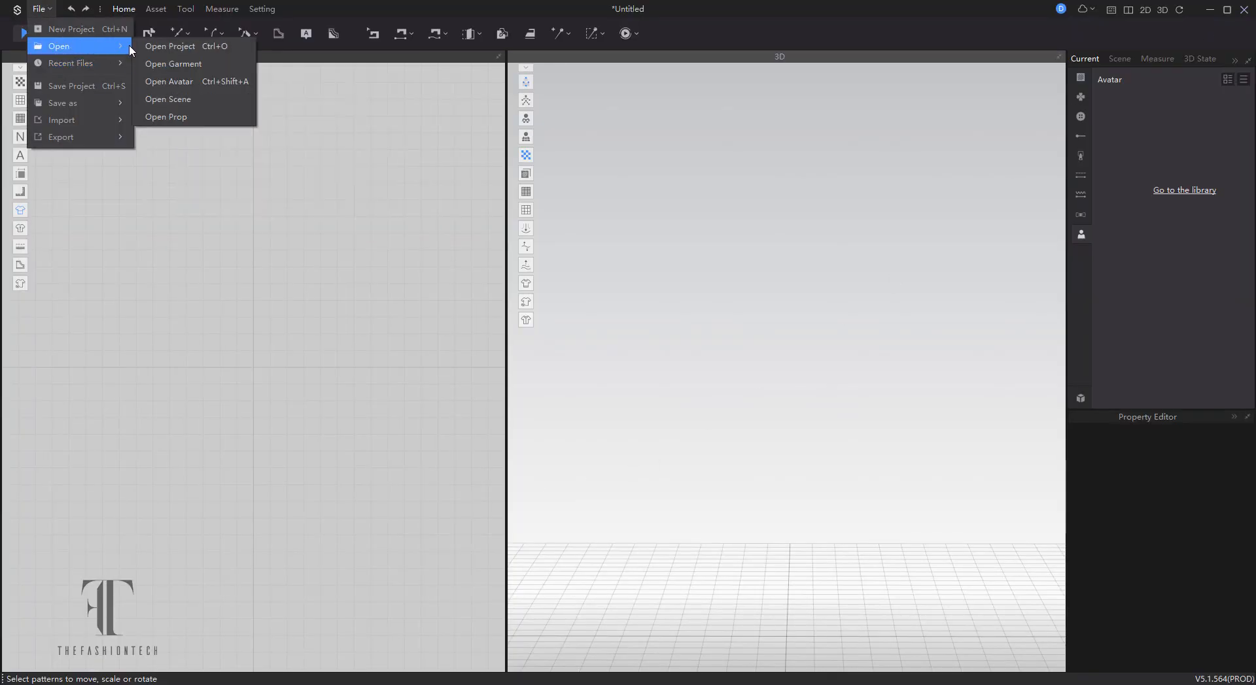
{"action": "mouse_move", "coordinate": [89, 123]}
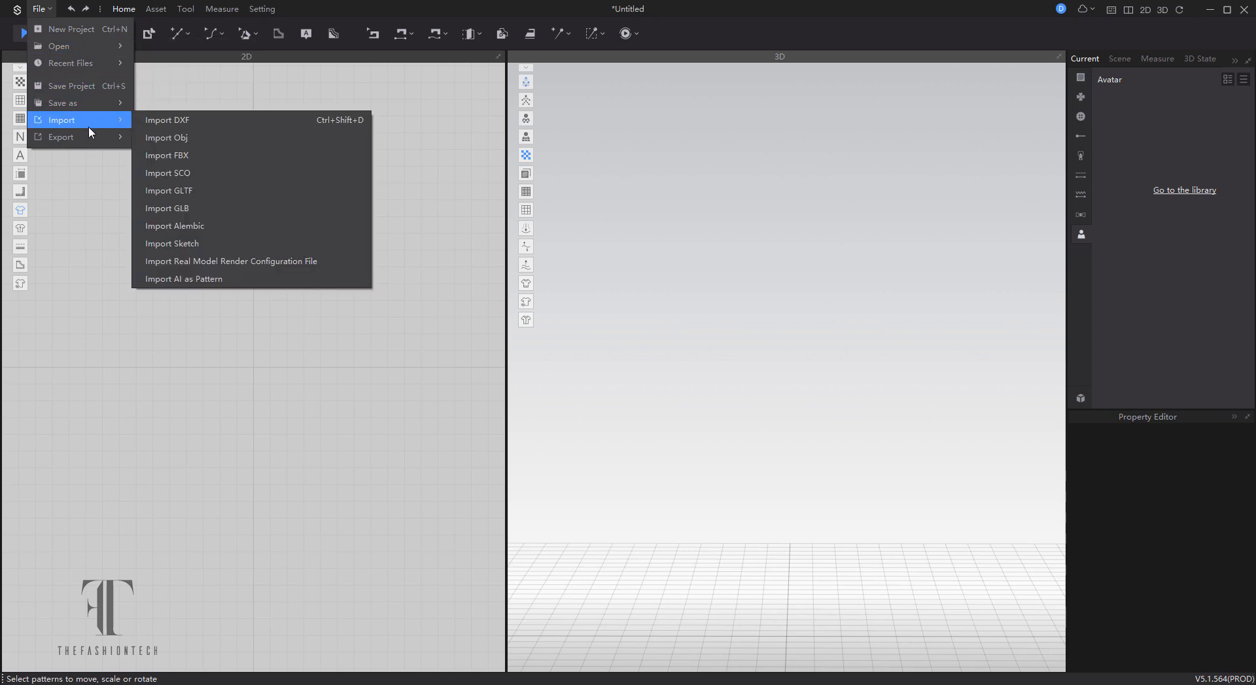
{"action": "left_click", "coordinate": [173, 139]}
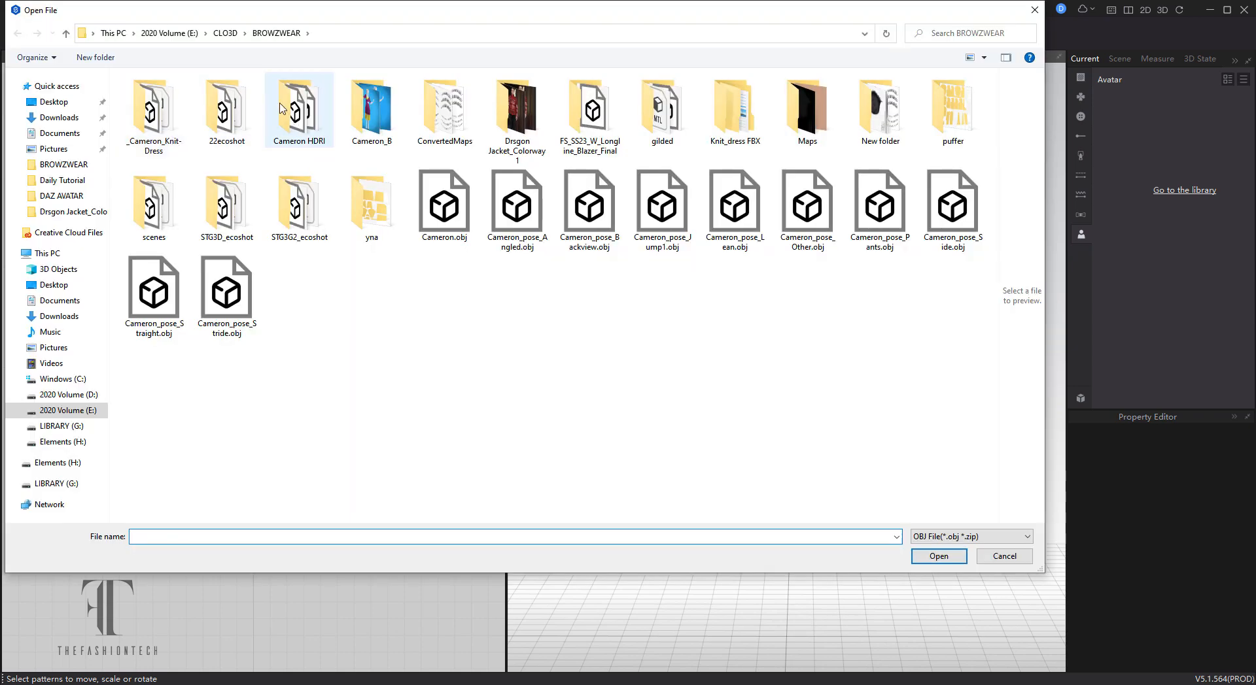
{"action": "left_click", "coordinate": [225, 33]}
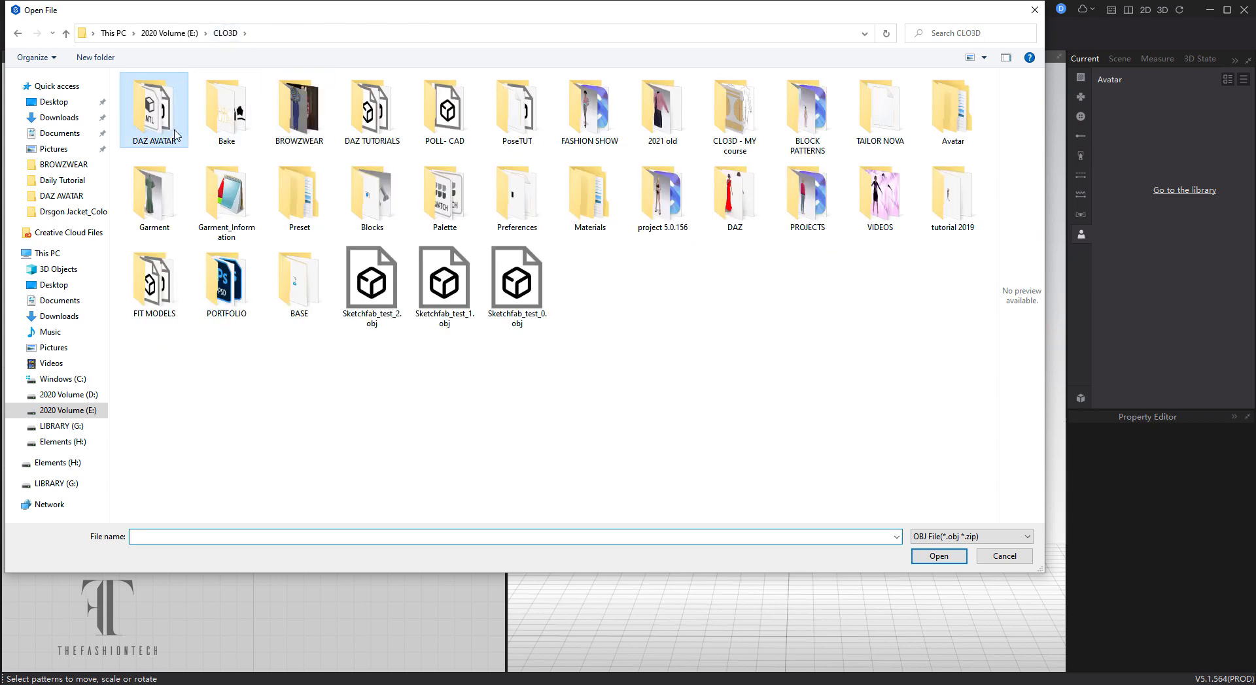
{"action": "double_click", "coordinate": [155, 109]}
{"action": "left_click", "coordinate": [175, 126]}
{"action": "left_click", "coordinate": [175, 127]}
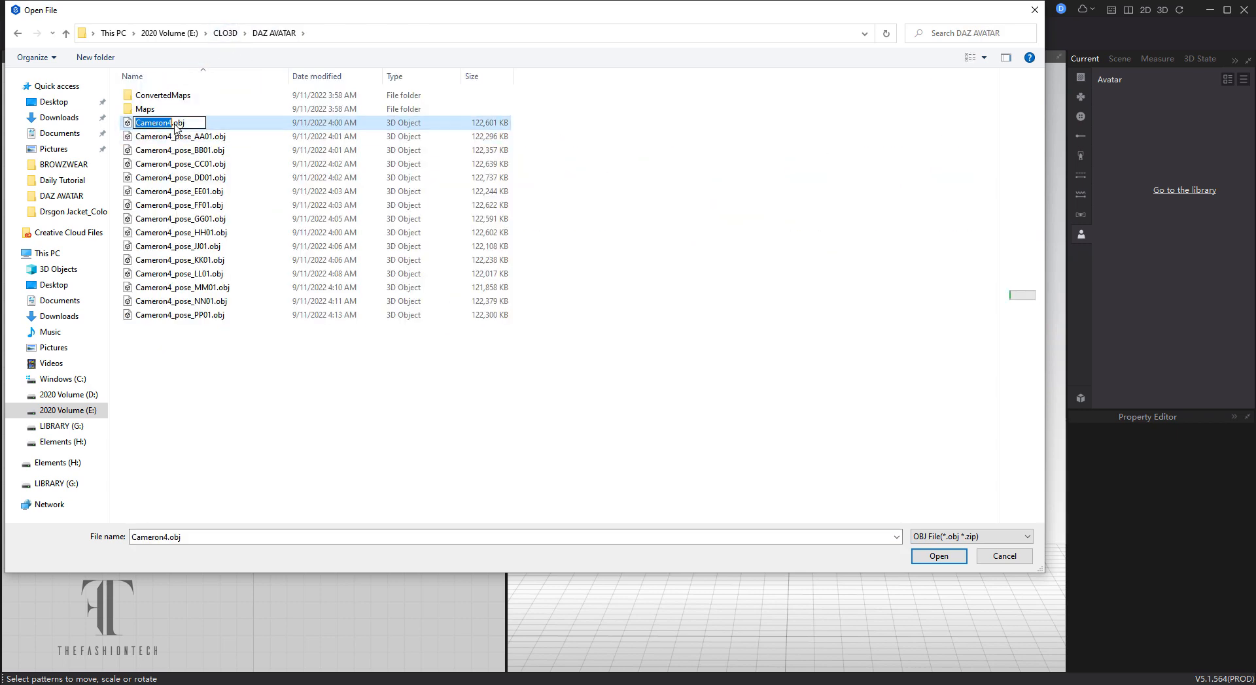
{"action": "double_click", "coordinate": [221, 127]}
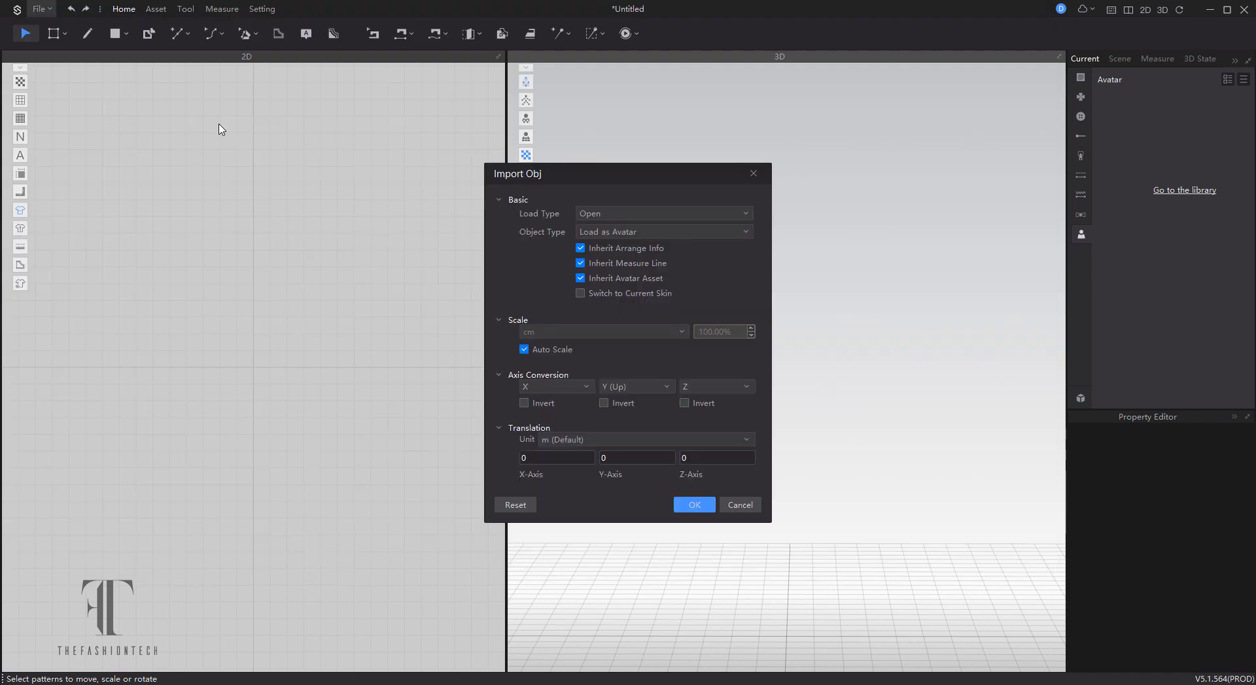
Step: Import the OBJ as an avatar with Inherit Arrange Info, Inherit Measure Line and Inherit Avatar Asset turned off
{"action": "left_click", "coordinate": [623, 278]}
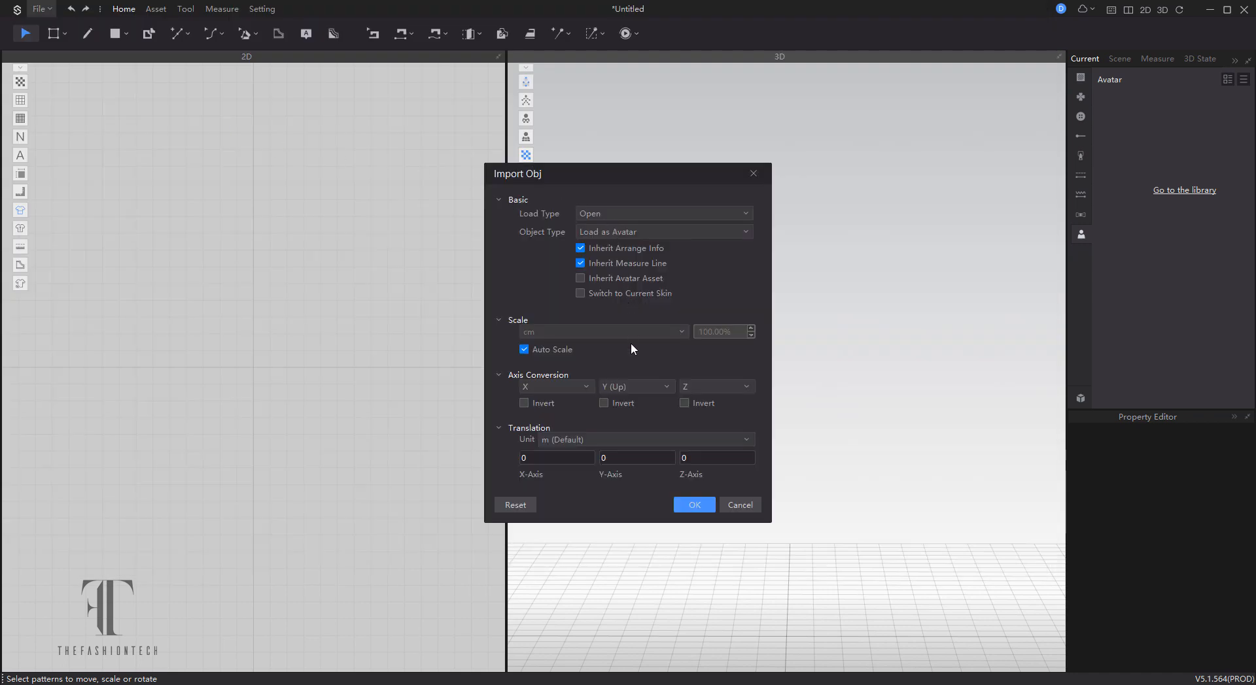
{"action": "left_click", "coordinate": [646, 264]}
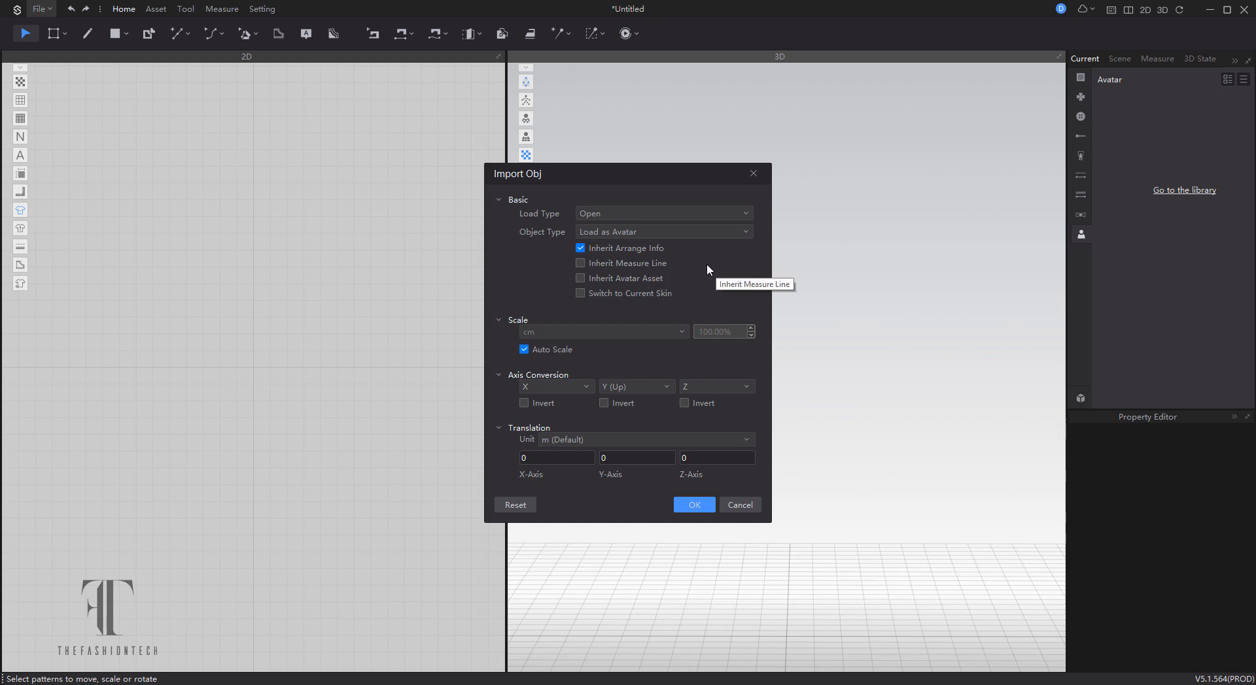
{"action": "left_click", "coordinate": [621, 250]}
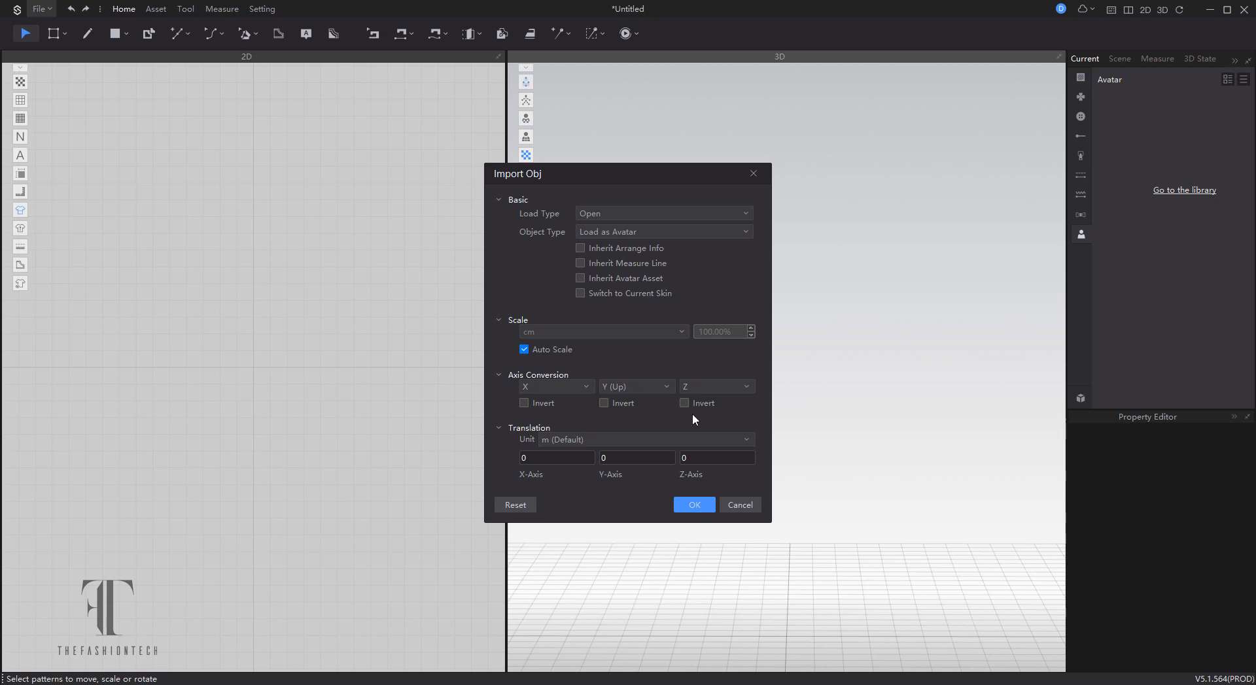
{"action": "left_click", "coordinate": [684, 233]}
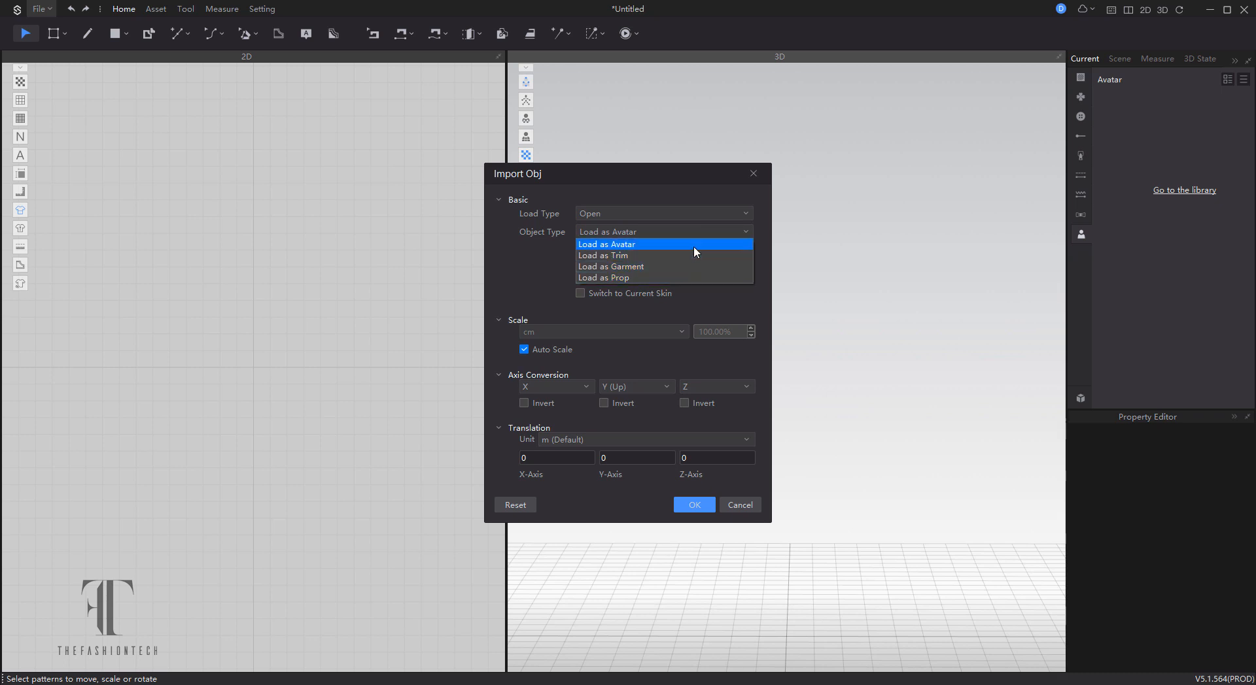
{"action": "left_click", "coordinate": [694, 246]}
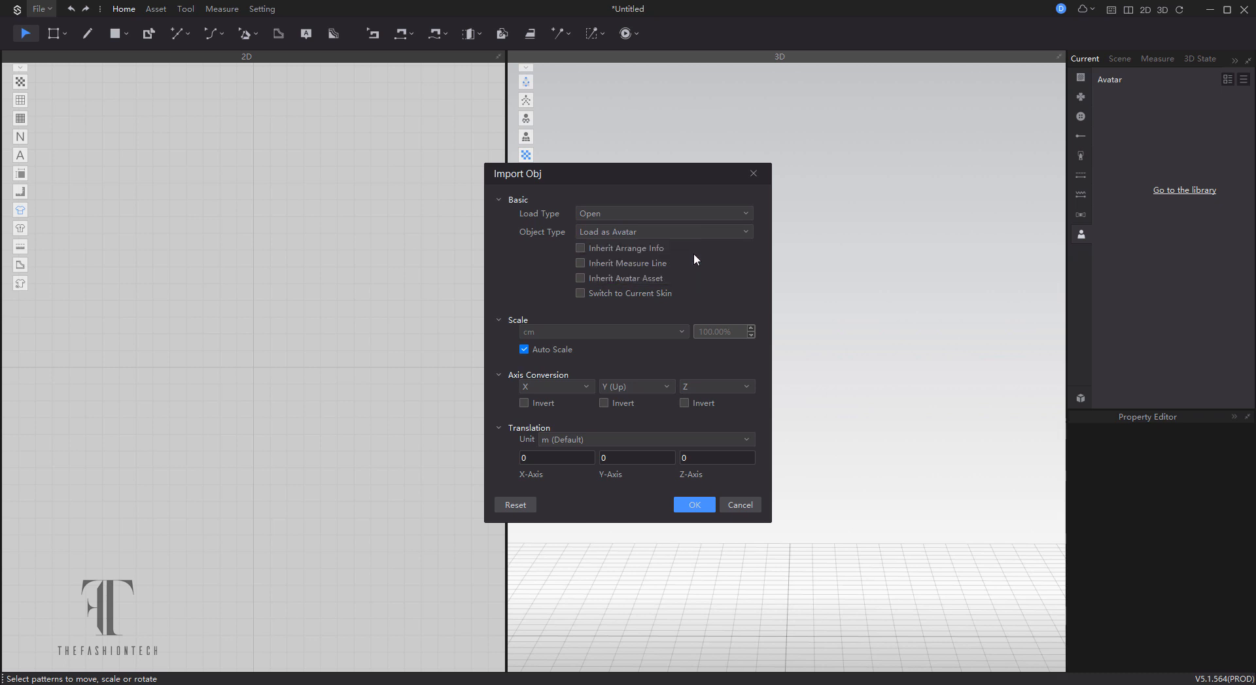
{"action": "left_click", "coordinate": [707, 510]}
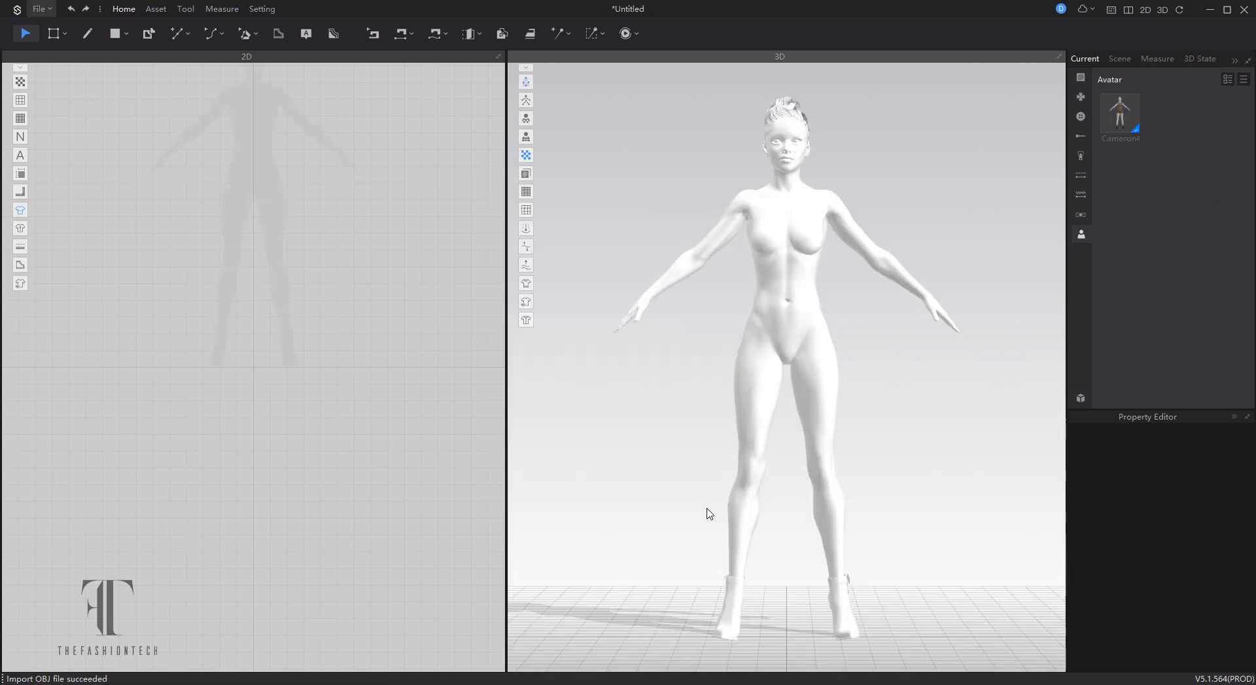
Step: Examine the avatar's Body material and its texture color settings without changing the color
{"action": "left_click", "coordinate": [776, 231]}
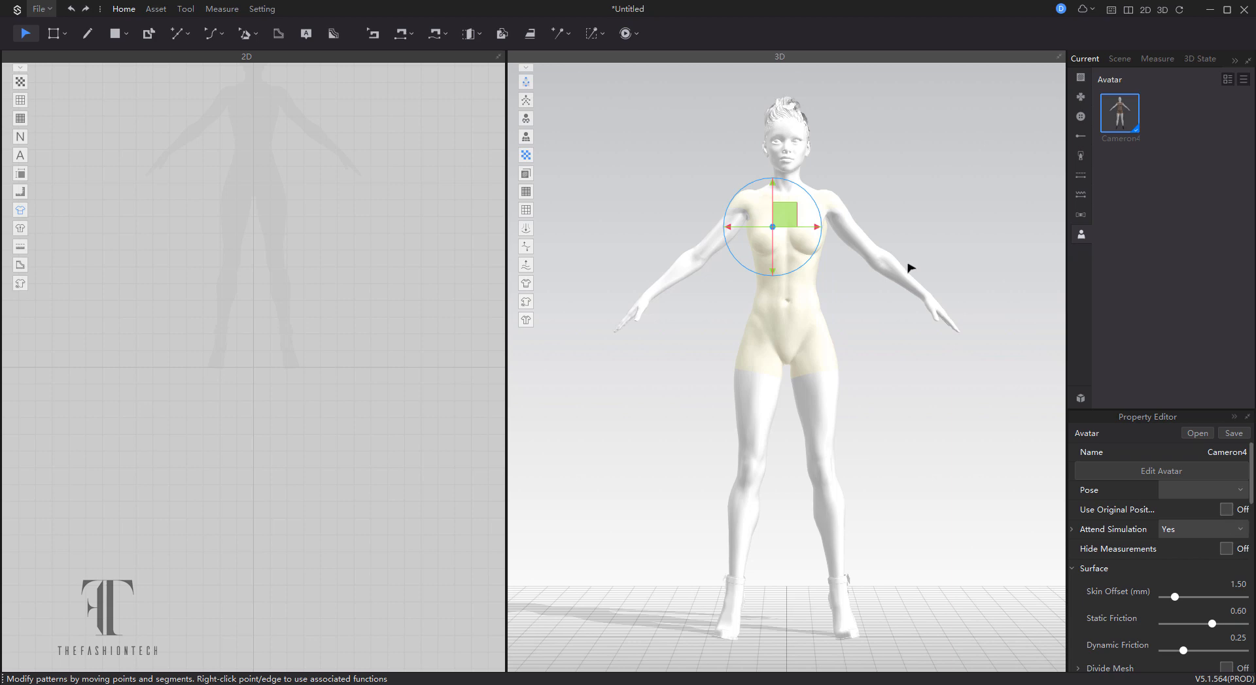
{"action": "mouse_move", "coordinate": [931, 264]}
{"action": "right_mouse_down"}
{"action": "mouse_move", "coordinate": [798, 277]}
{"action": "mouse_move", "coordinate": [606, 269]}
{"action": "mouse_move", "coordinate": [950, 274]}
{"action": "mouse_move", "coordinate": [933, 274]}
{"action": "right_mouse_up"}
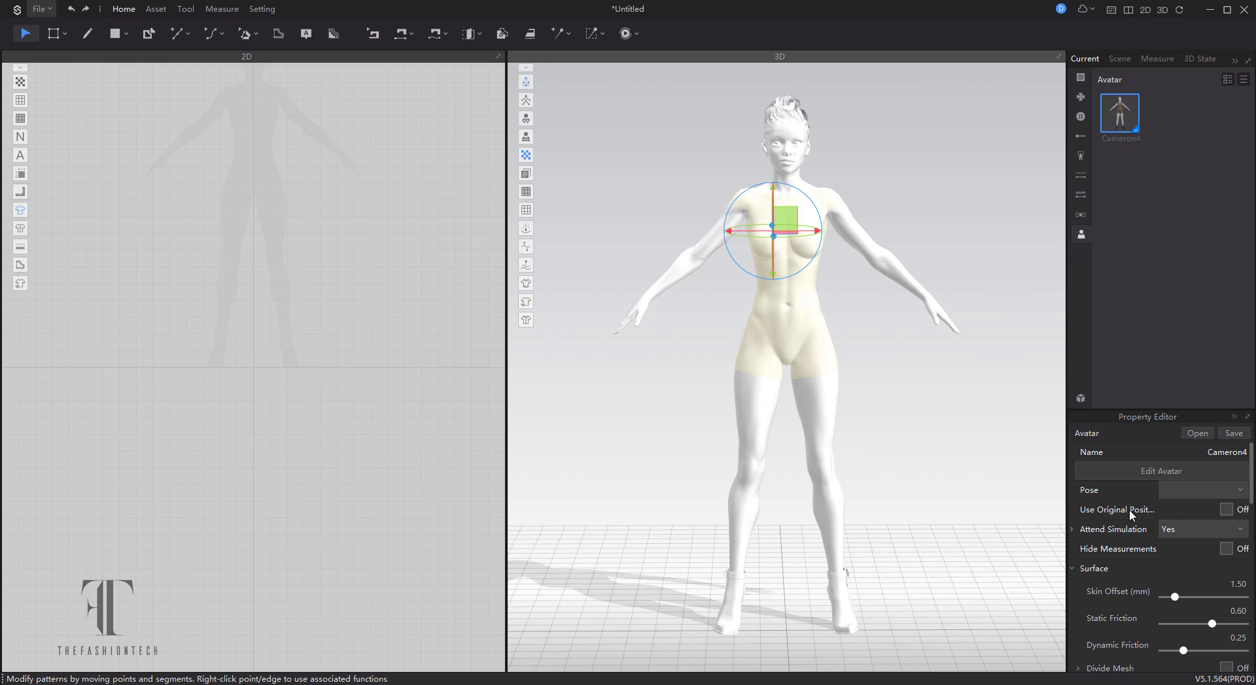
{"action": "scroll", "coordinate": [1129, 510], "scroll_direction": "down", "scroll_amount": 3}
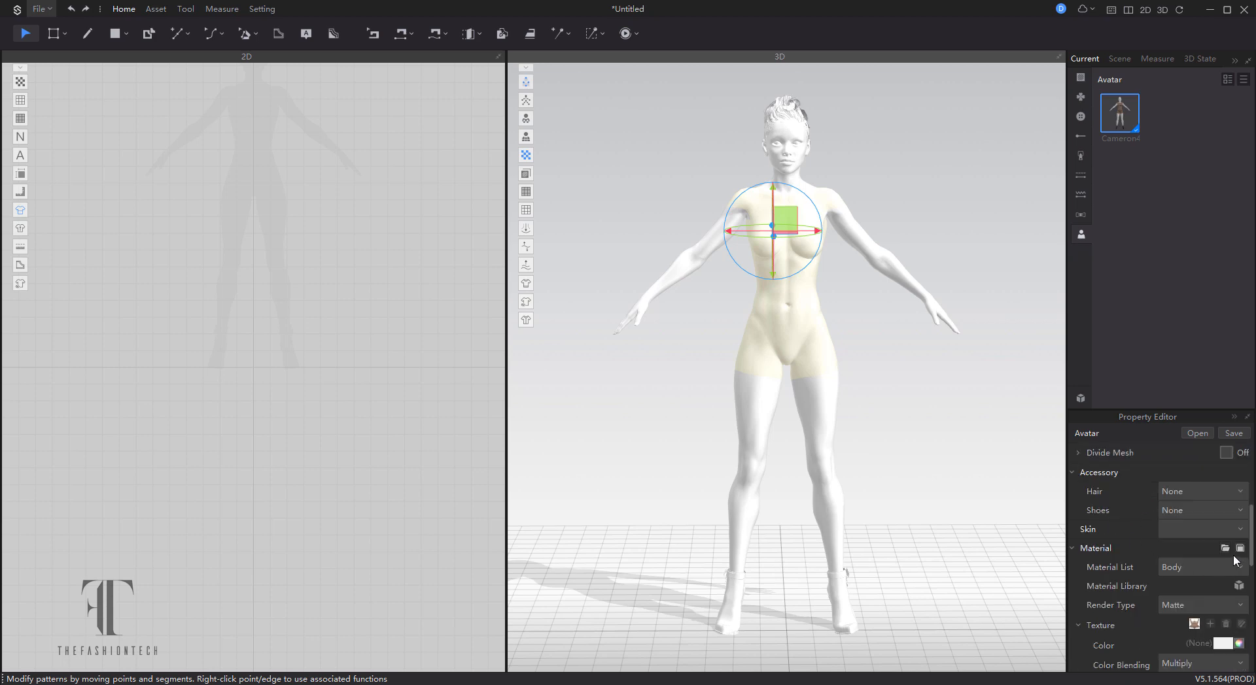
{"action": "left_click", "coordinate": [1222, 644]}
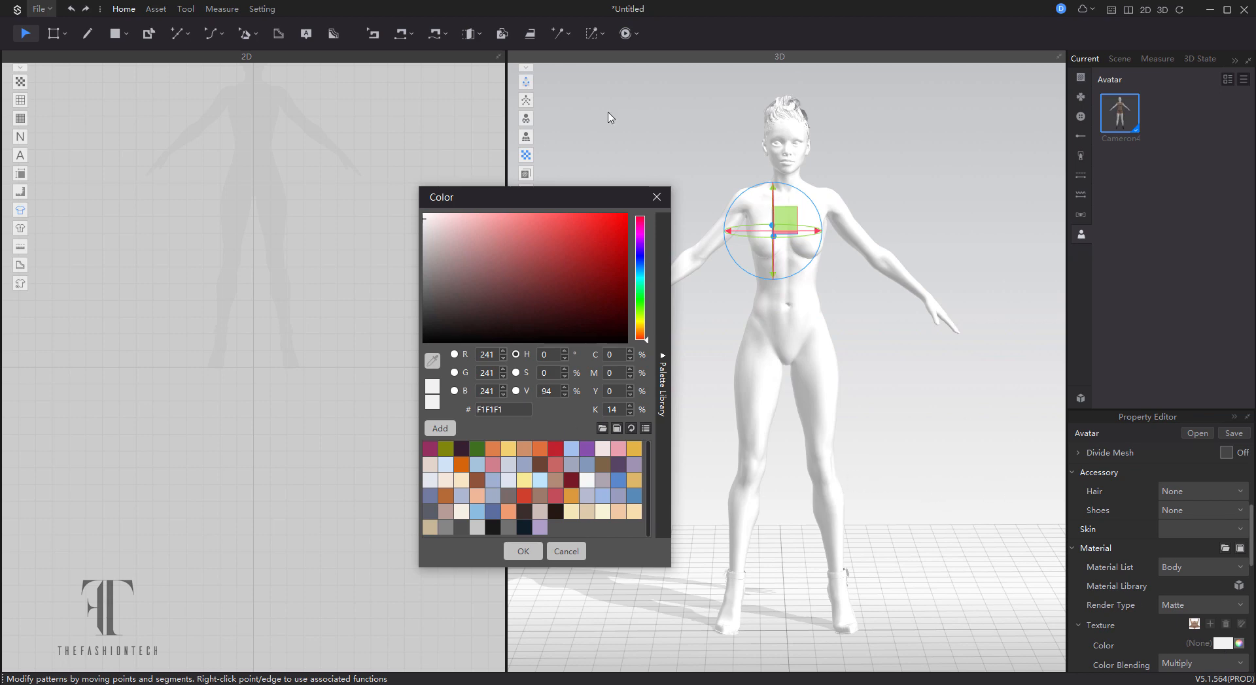
{"action": "left_click", "coordinate": [656, 197]}
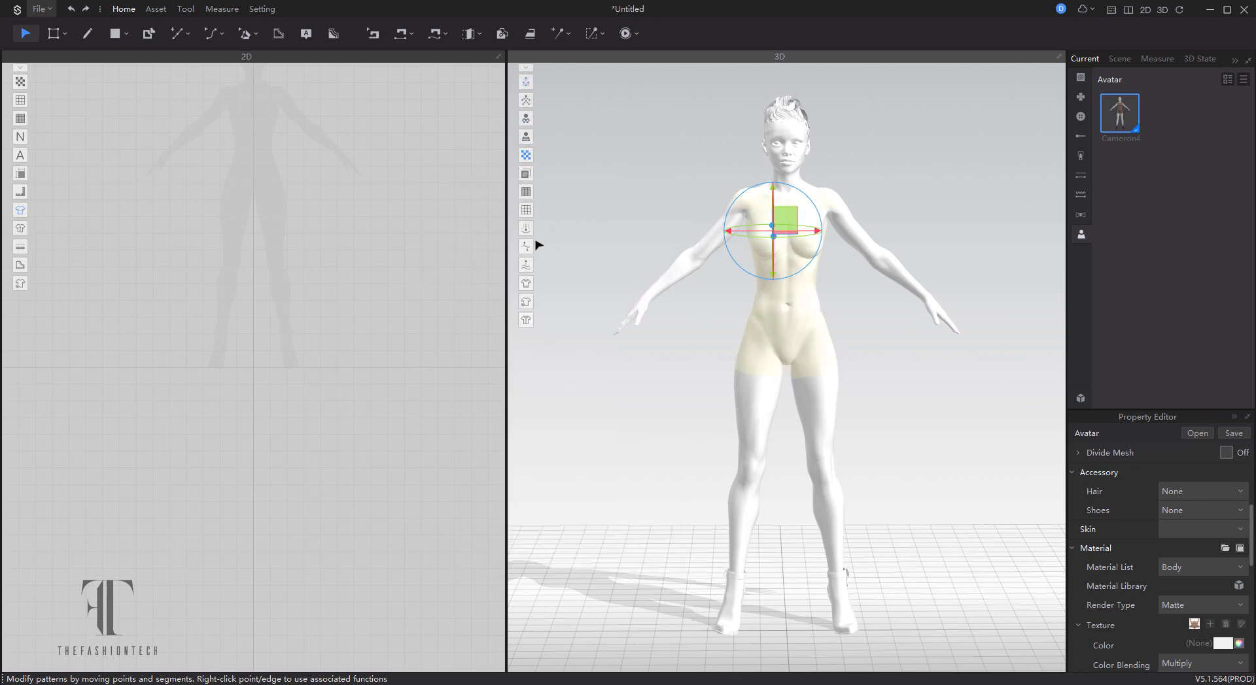
Step: Deselect the avatar and turn on its texture display in the 3D view
{"action": "left_click", "coordinate": [585, 199]}
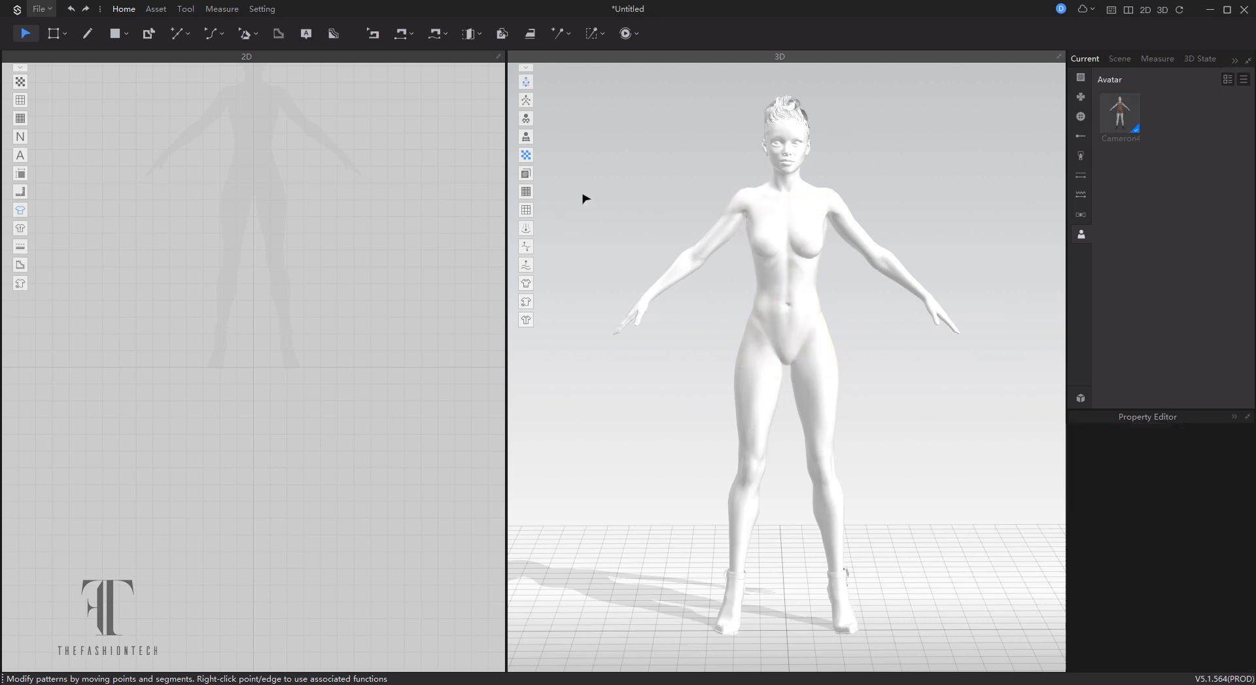
{"action": "middle_click_drag", "start_coordinate": [558, 135], "coordinate": [546, 109]}
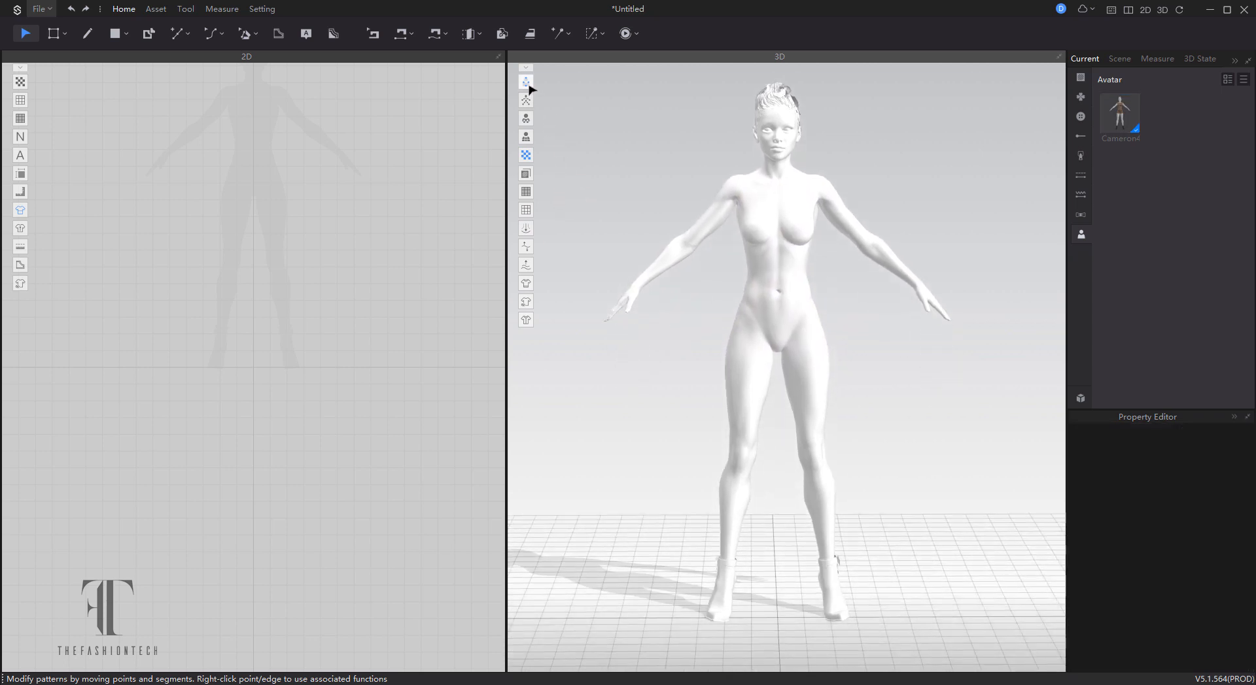
{"action": "left_click", "coordinate": [526, 120]}
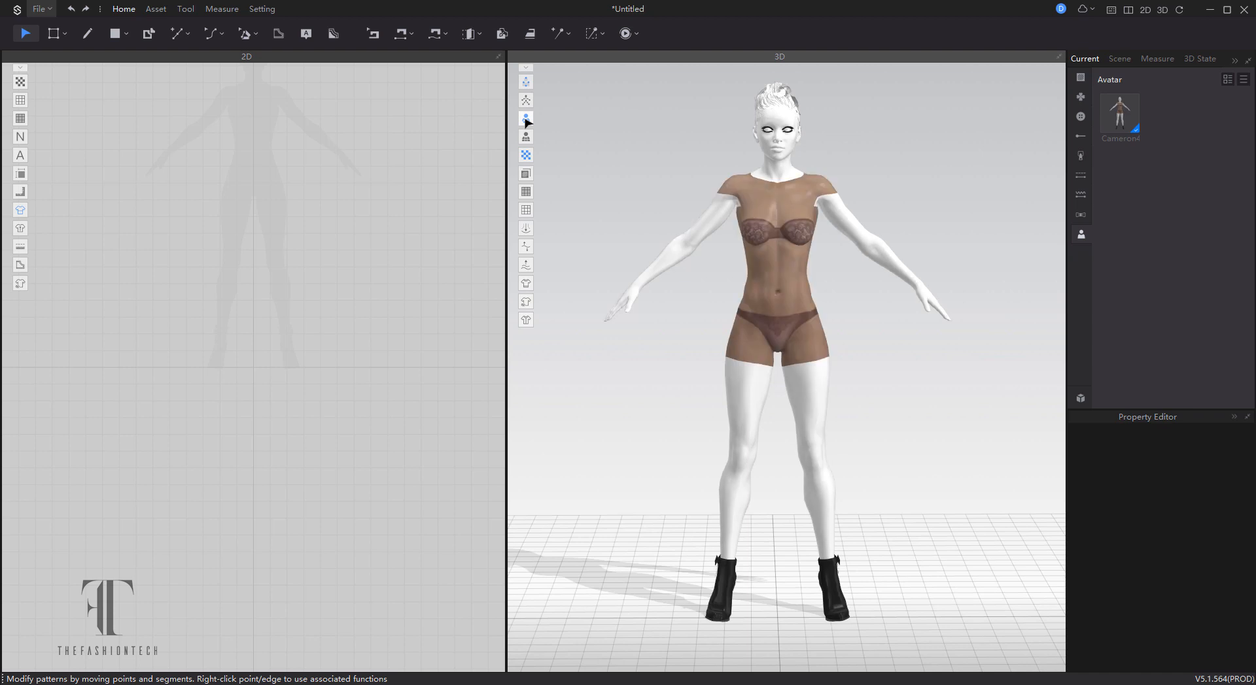
Step: Assign louisiana arms diffuse.jpg from the Maps folder as the texture of the avatar's Arms material
{"action": "left_click", "coordinate": [720, 224]}
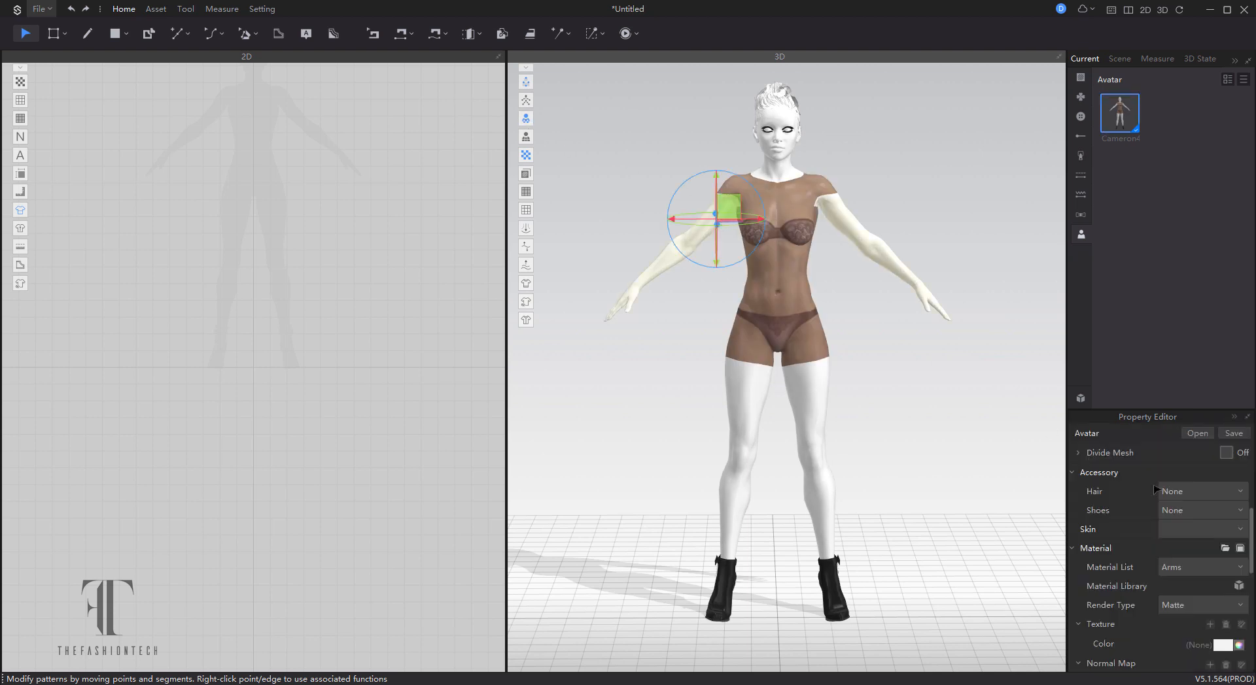
{"action": "left_click", "coordinate": [1210, 624]}
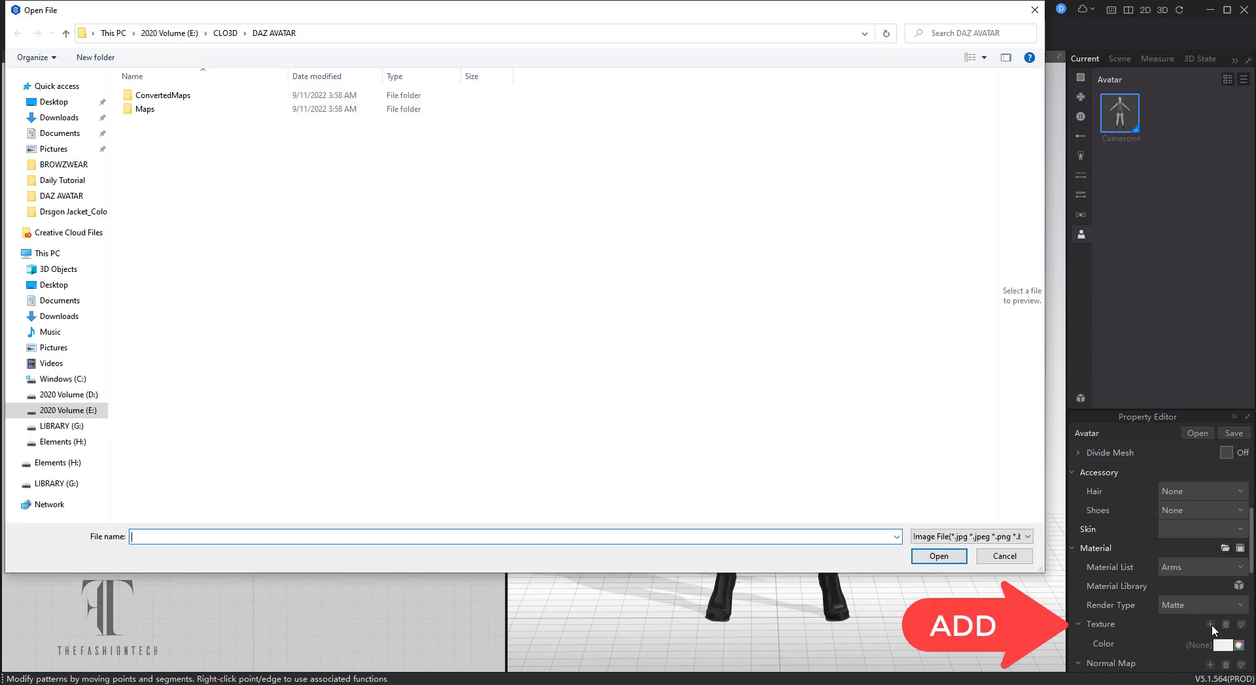
{"action": "double_click", "coordinate": [218, 110]}
{"action": "left_click", "coordinate": [226, 104]}
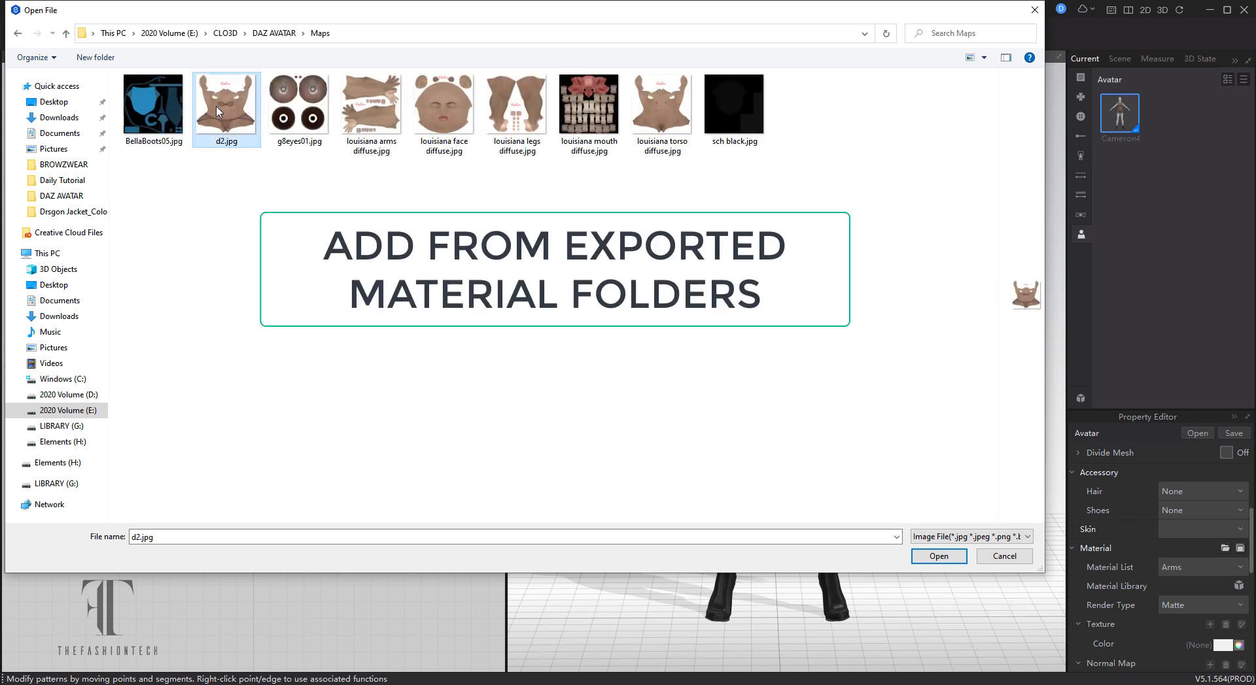
{"action": "double_click", "coordinate": [390, 115]}
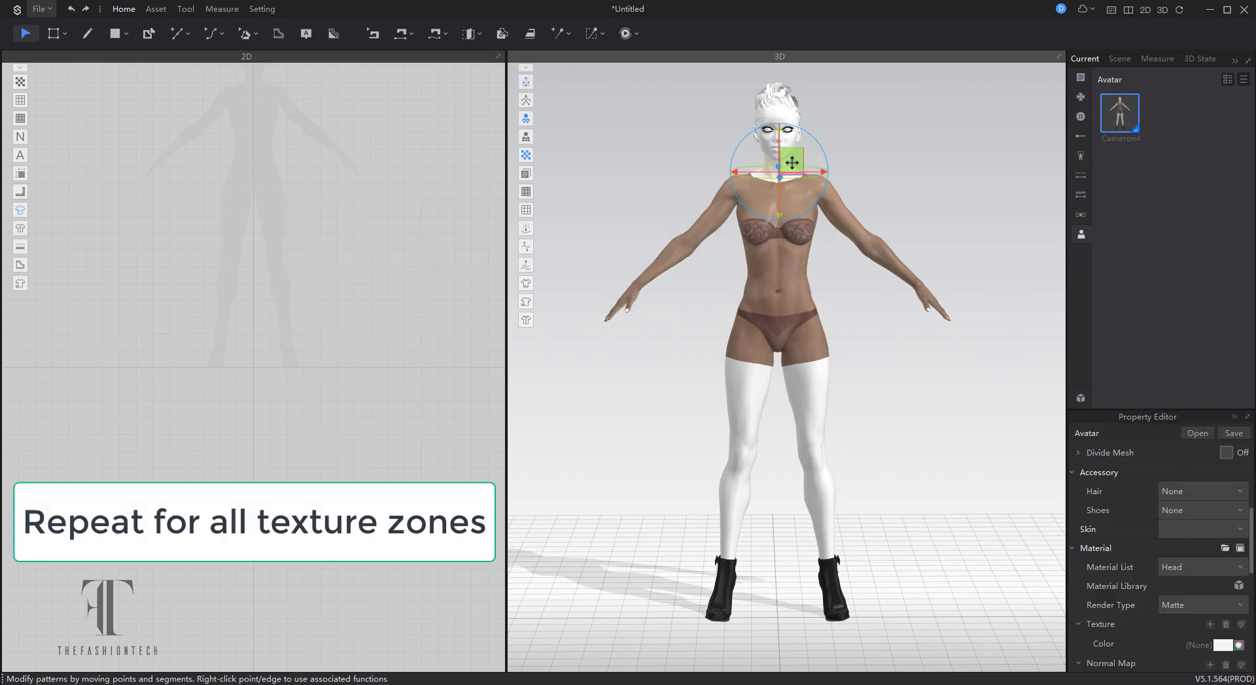
Step: Texture the avatar's legs and assign d2.jpg from the Maps folder to the Head material
{"action": "left_click", "coordinate": [822, 404]}
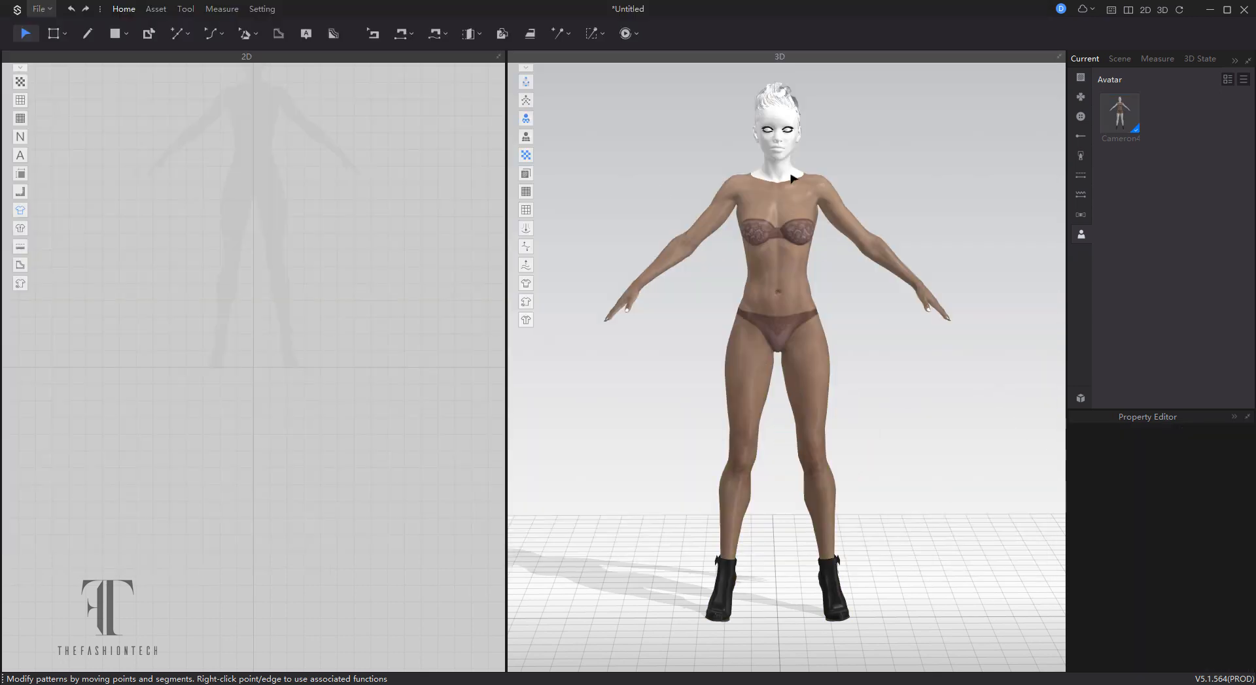
{"action": "left_click", "coordinate": [792, 178]}
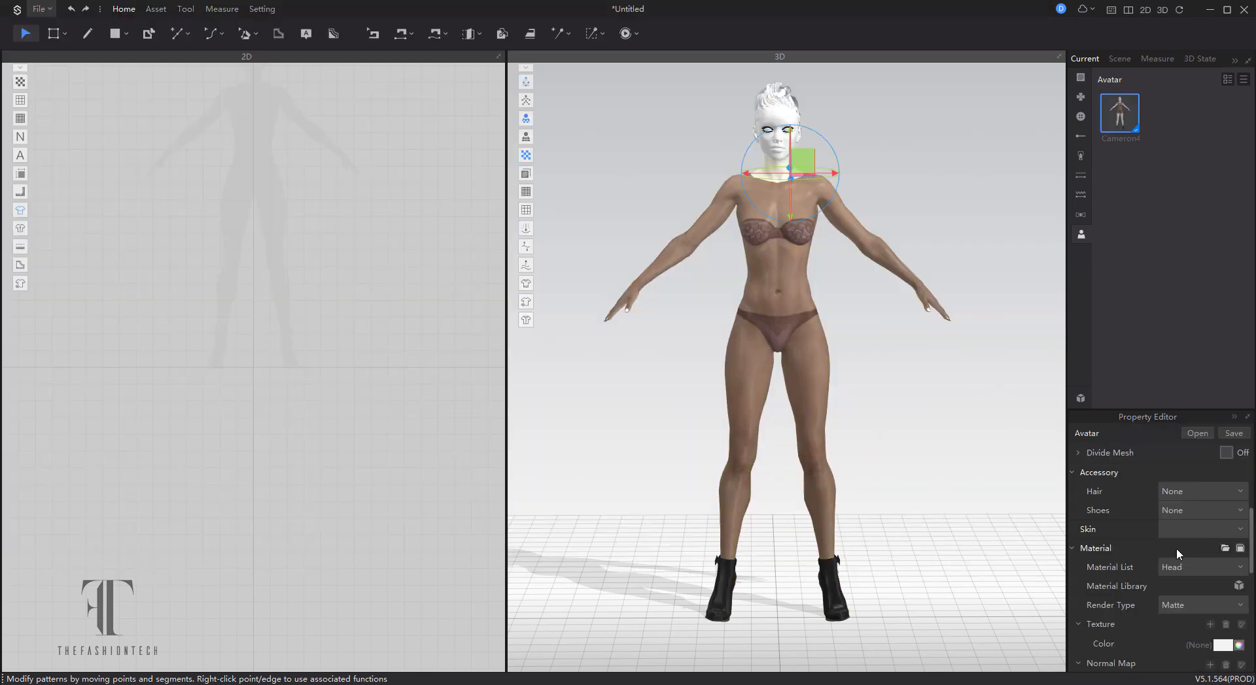
{"action": "left_click", "coordinate": [1209, 625]}
{"action": "left_click", "coordinate": [226, 111]}
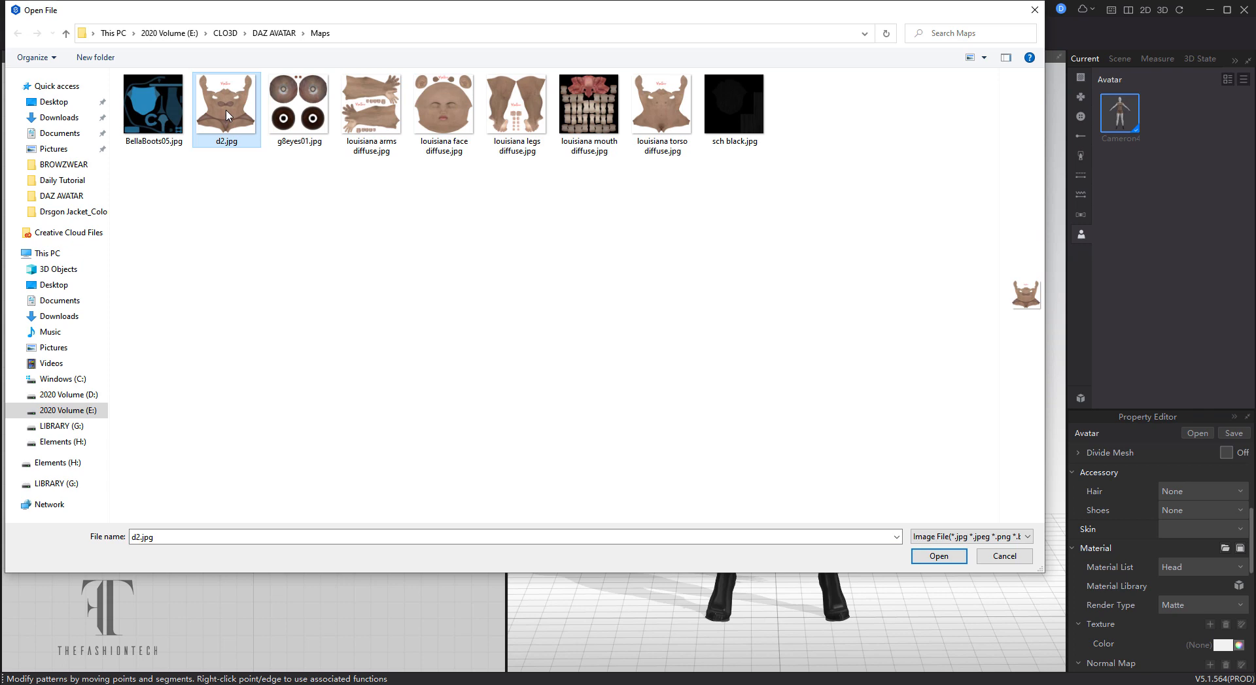
{"action": "double_click", "coordinate": [226, 115]}
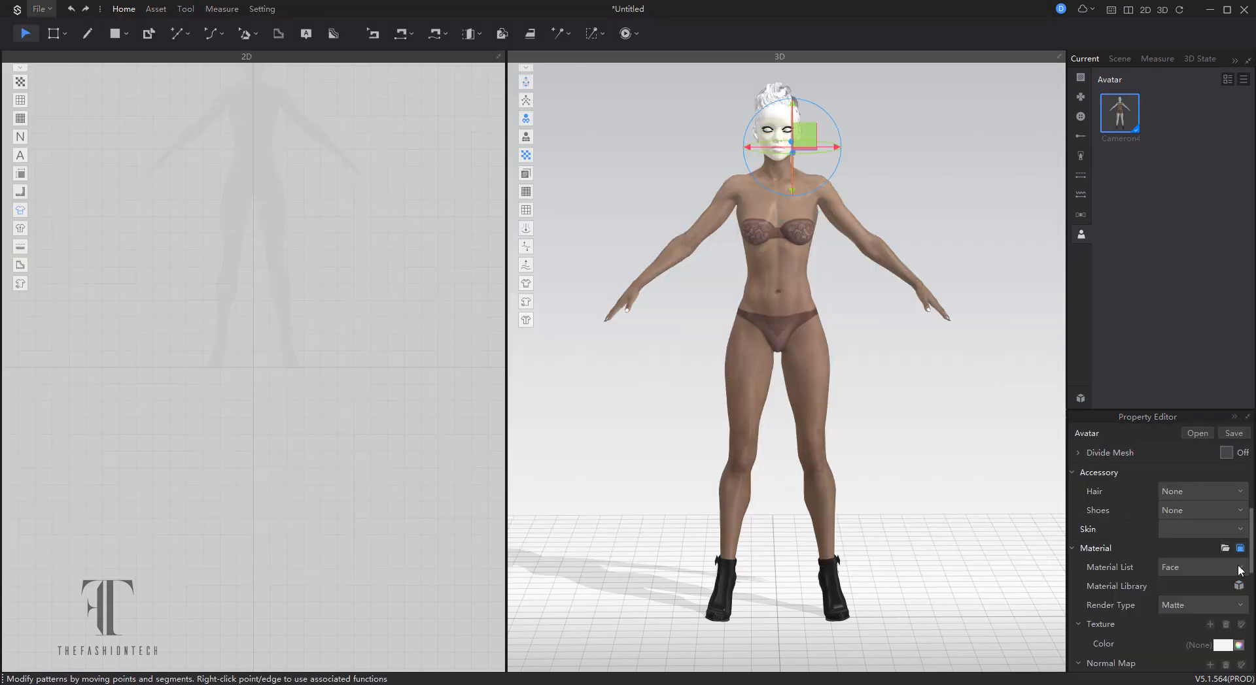
Step: Assign louisiana face diffuse.jpg as the texture of the Face material and deselect the avatar
{"action": "left_click", "coordinate": [1210, 624]}
{"action": "double_click", "coordinate": [461, 96]}
{"action": "left_click", "coordinate": [826, 131]}
Step: Select the avatar's lips and assign louisiana face diffuse.jpg as the Lips material's texture
{"action": "scroll", "coordinate": [826, 132], "scroll_direction": "up", "scroll_amount": 3}
{"action": "middle_click_drag", "start_coordinate": [827, 132], "coordinate": [839, 426]}
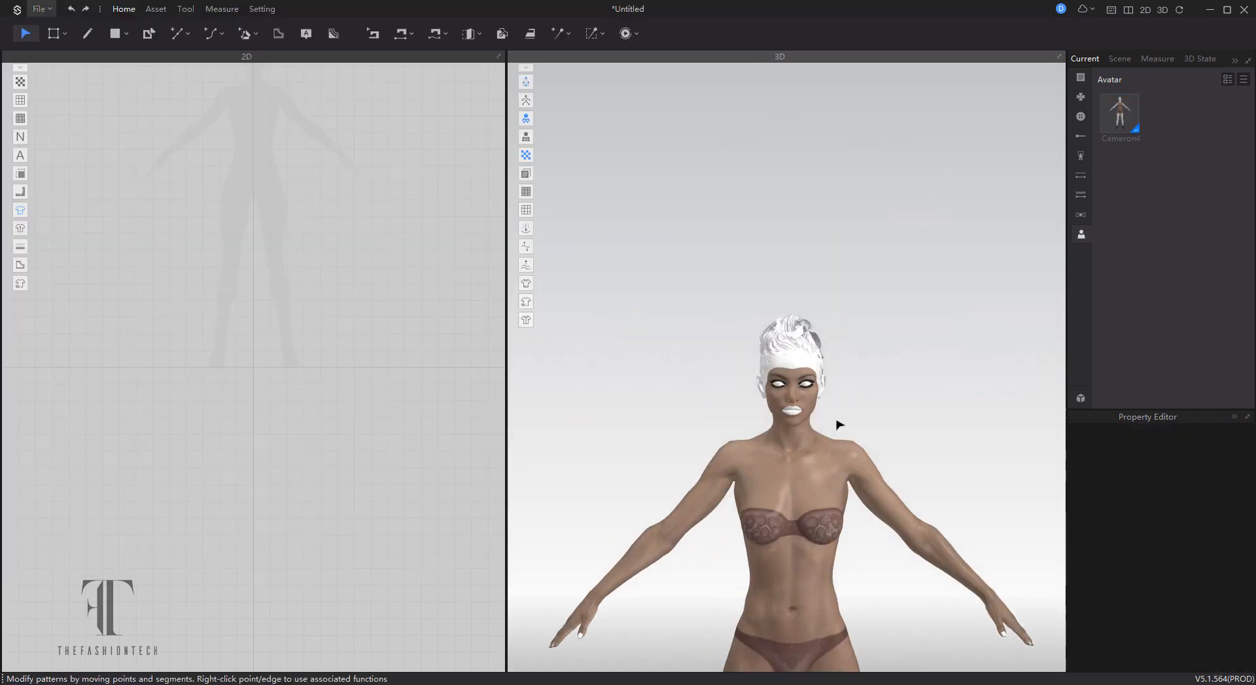
{"action": "scroll", "coordinate": [906, 334], "scroll_direction": "up", "scroll_amount": 5}
{"action": "left_click", "coordinate": [768, 369]}
{"action": "left_click", "coordinate": [1210, 624]}
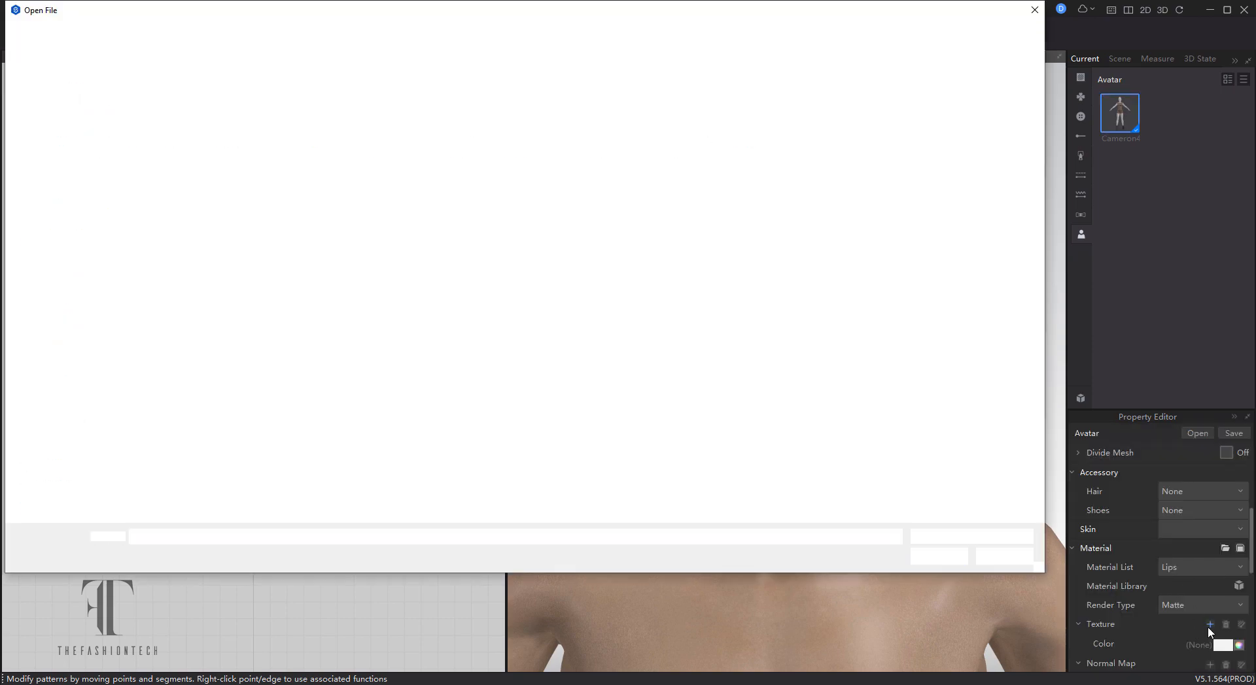
{"action": "double_click", "coordinate": [457, 104]}
Step: Select the SCH_SCALP material at the hairline and add a scalp texture map from the ConvertedMaps folder
{"action": "left_click", "coordinate": [828, 184]}
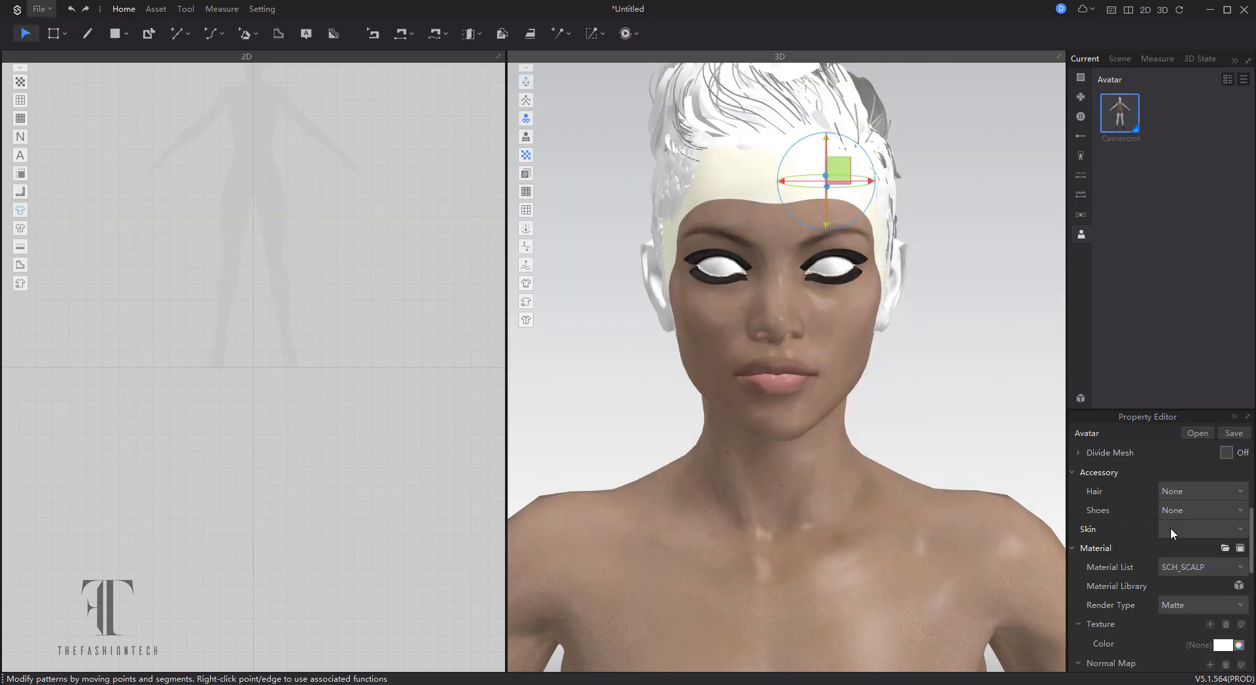
{"action": "left_click", "coordinate": [1210, 625]}
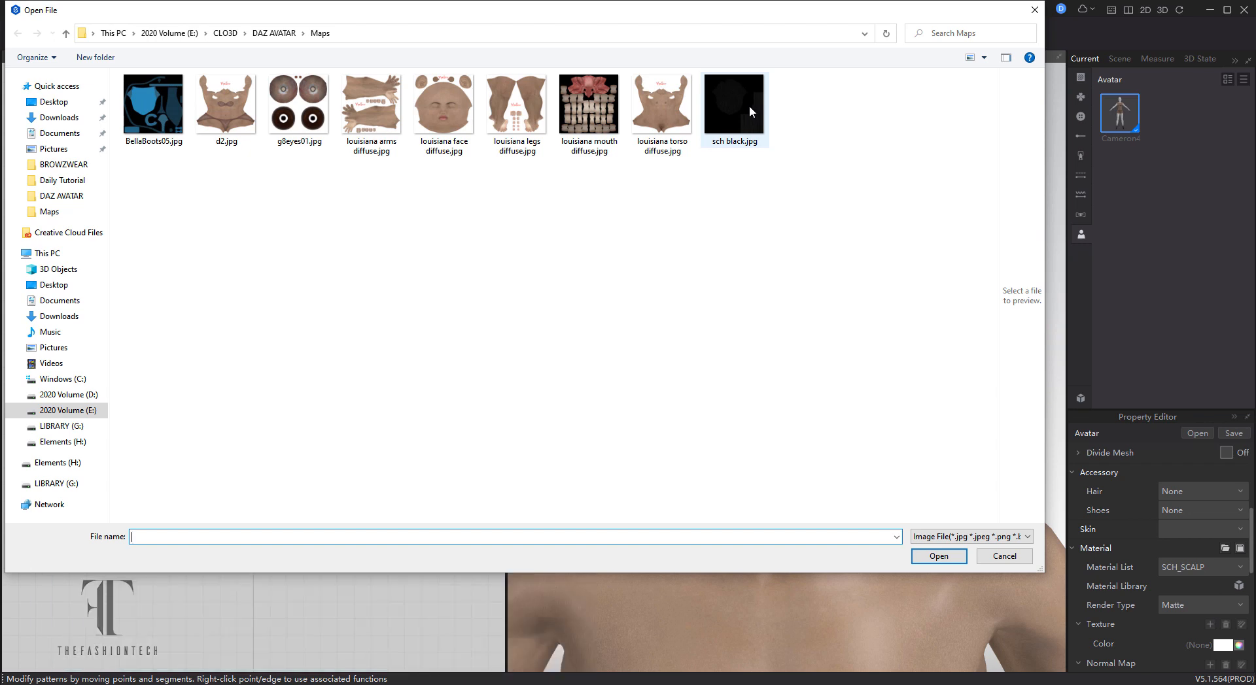
{"action": "left_click", "coordinate": [277, 32]}
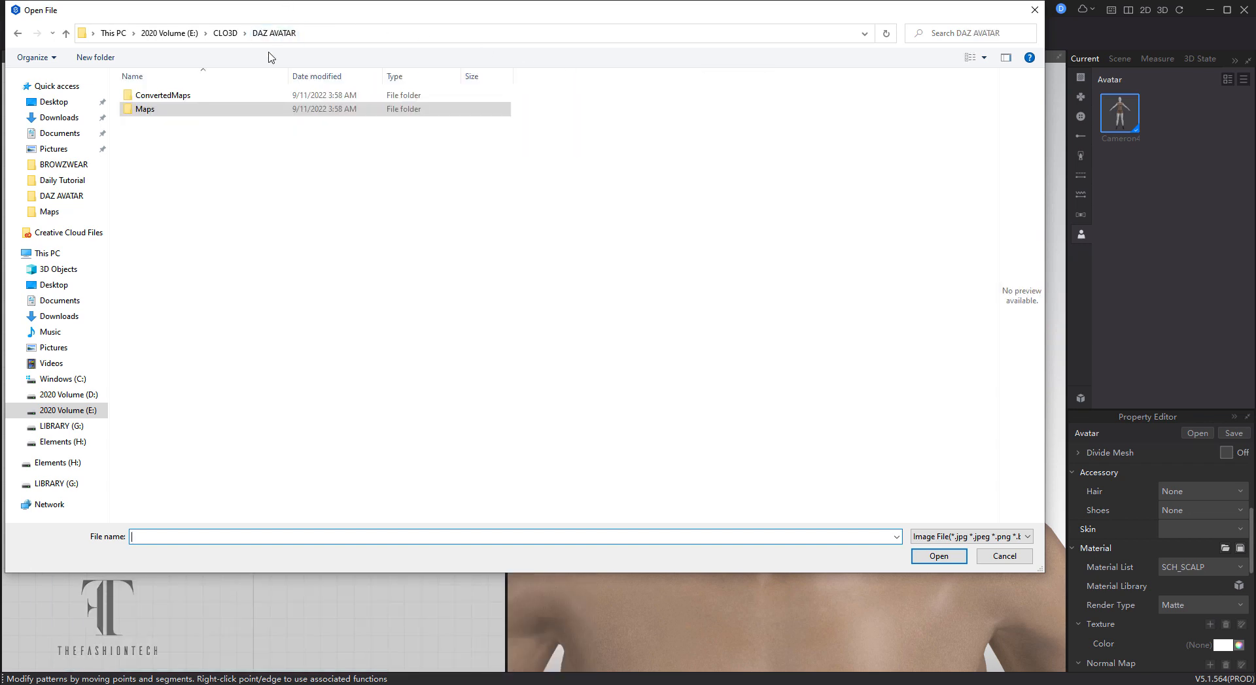
{"action": "double_click", "coordinate": [196, 101]}
{"action": "double_click", "coordinate": [297, 118]}
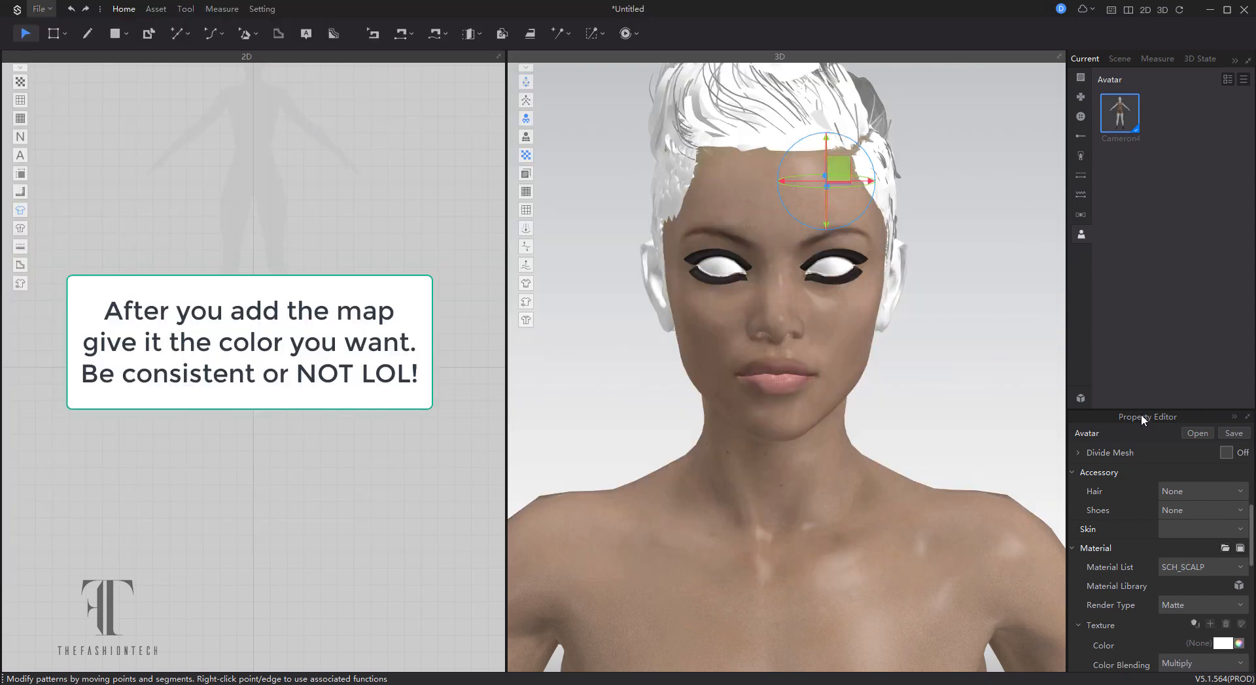
Step: Set the SCH_SCALP material's texture color to a near-black shade
{"action": "left_click", "coordinate": [1222, 644]}
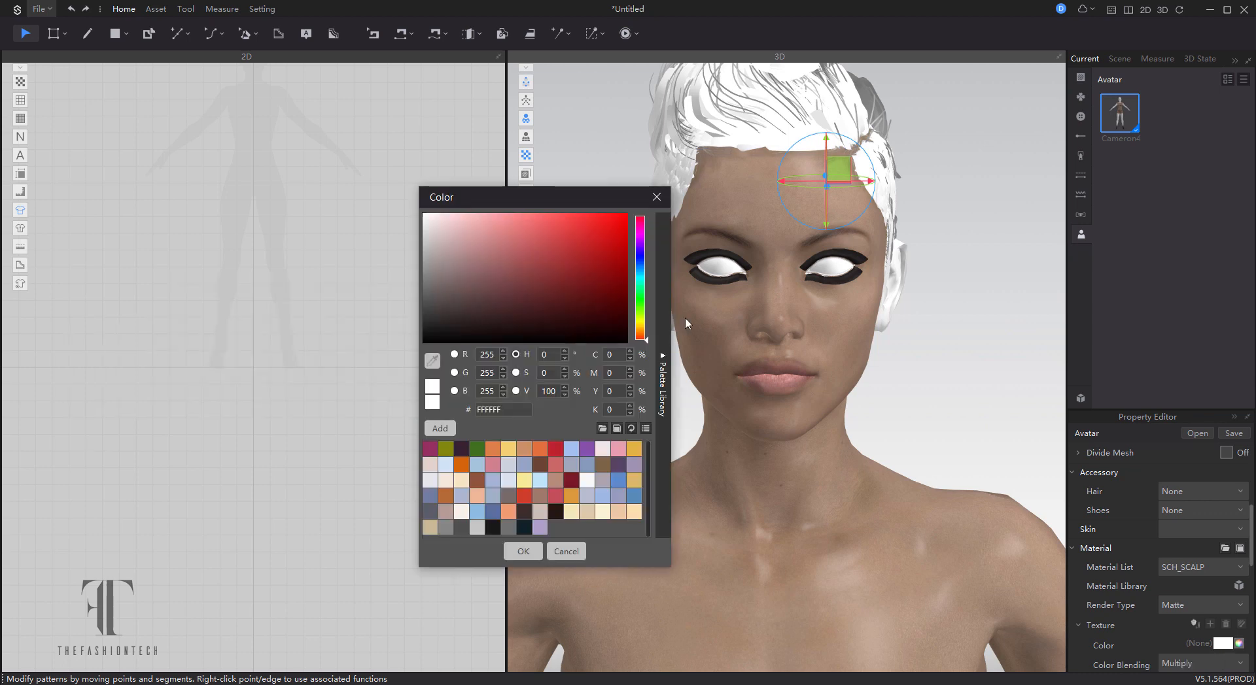
{"action": "left_click_drag", "start_coordinate": [429, 324], "coordinate": [426, 334]}
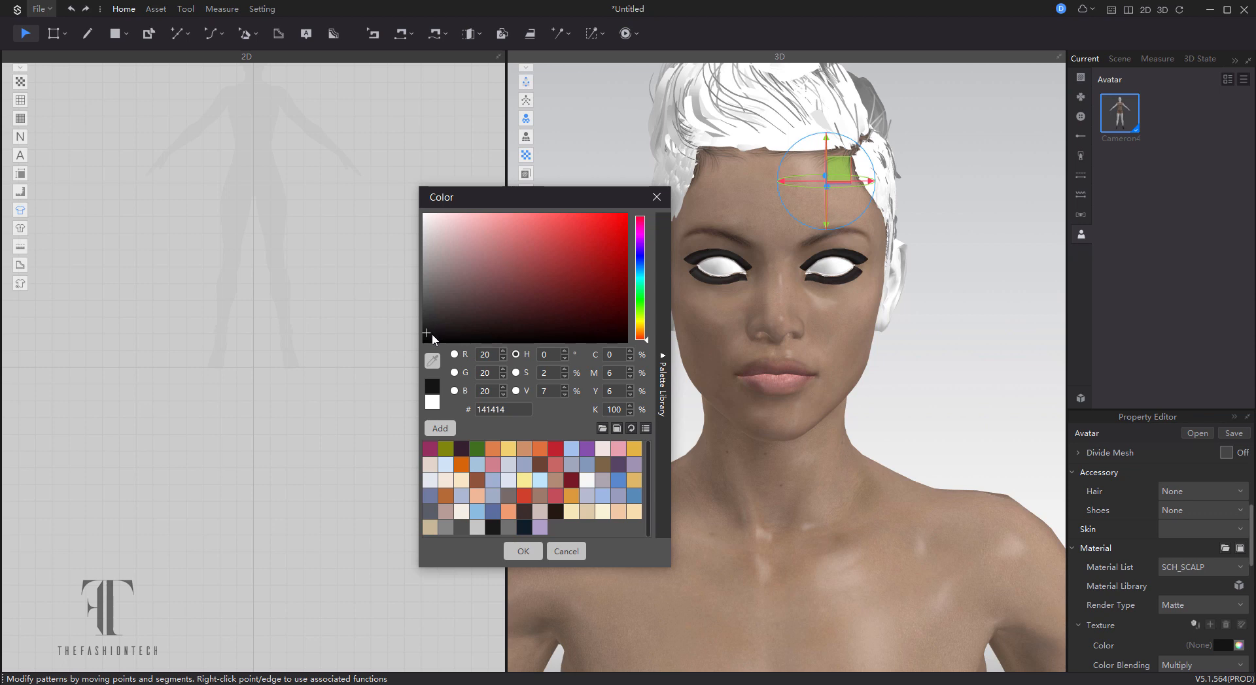
{"action": "left_click", "coordinate": [428, 335]}
{"action": "left_click", "coordinate": [537, 556]}
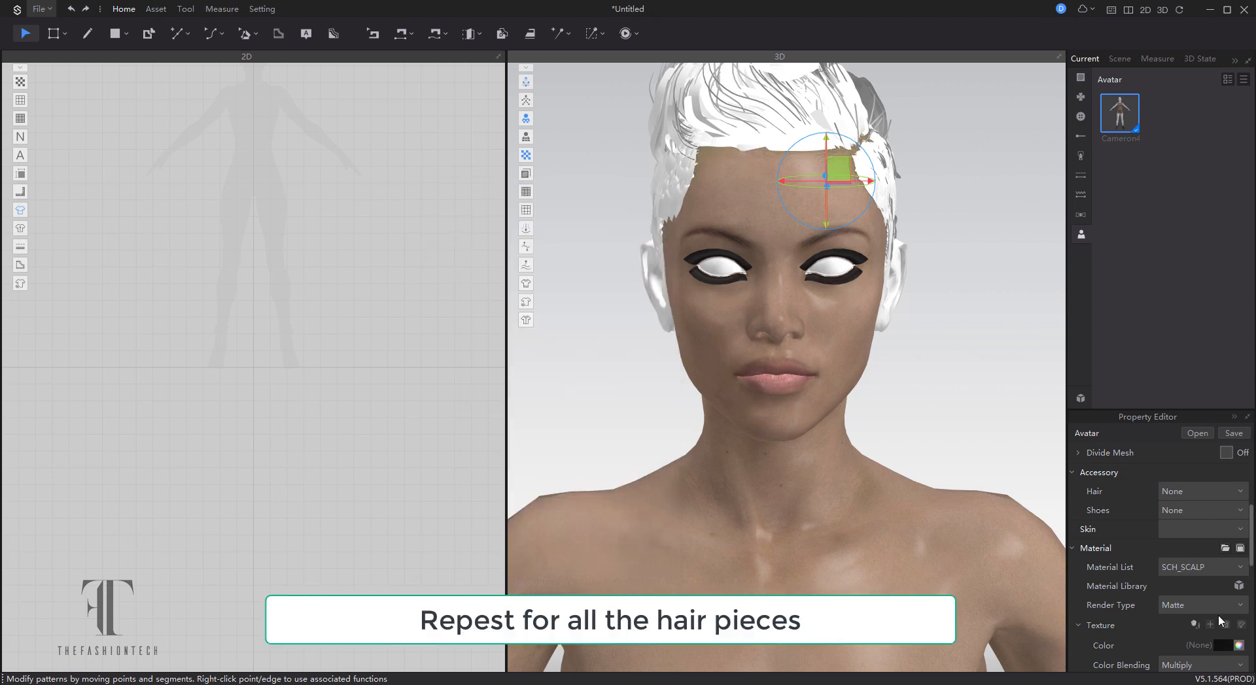
Step: Assign sch alpha.tif to the SCH_Hair_Short material, set its color to near-black #121111, and deselect the avatar
{"action": "left_click", "coordinate": [773, 130]}
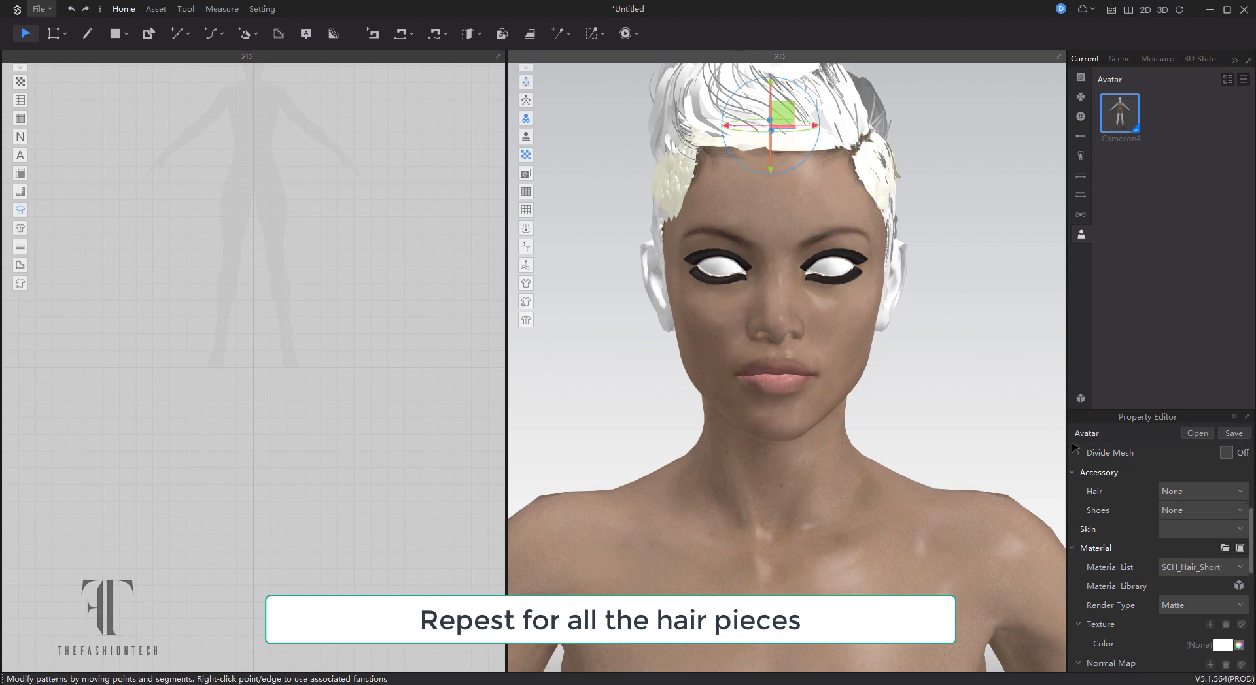
{"action": "left_click", "coordinate": [1211, 624]}
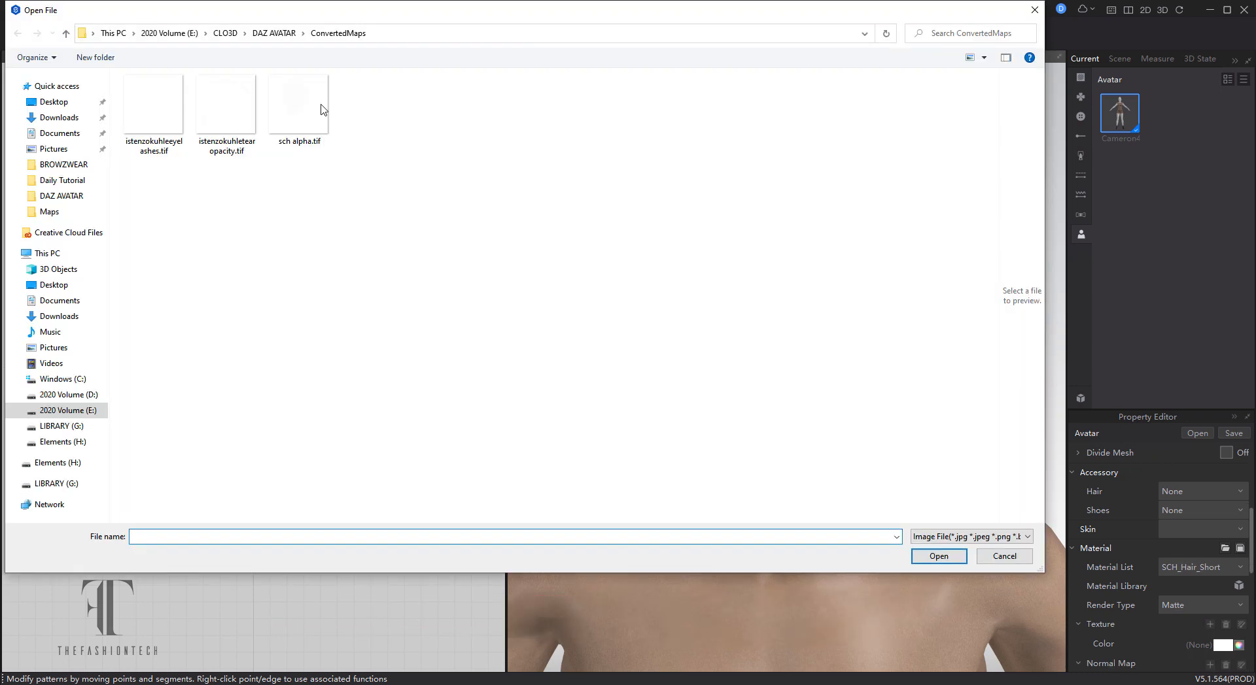
{"action": "double_click", "coordinate": [302, 107]}
{"action": "left_click", "coordinate": [1224, 648]}
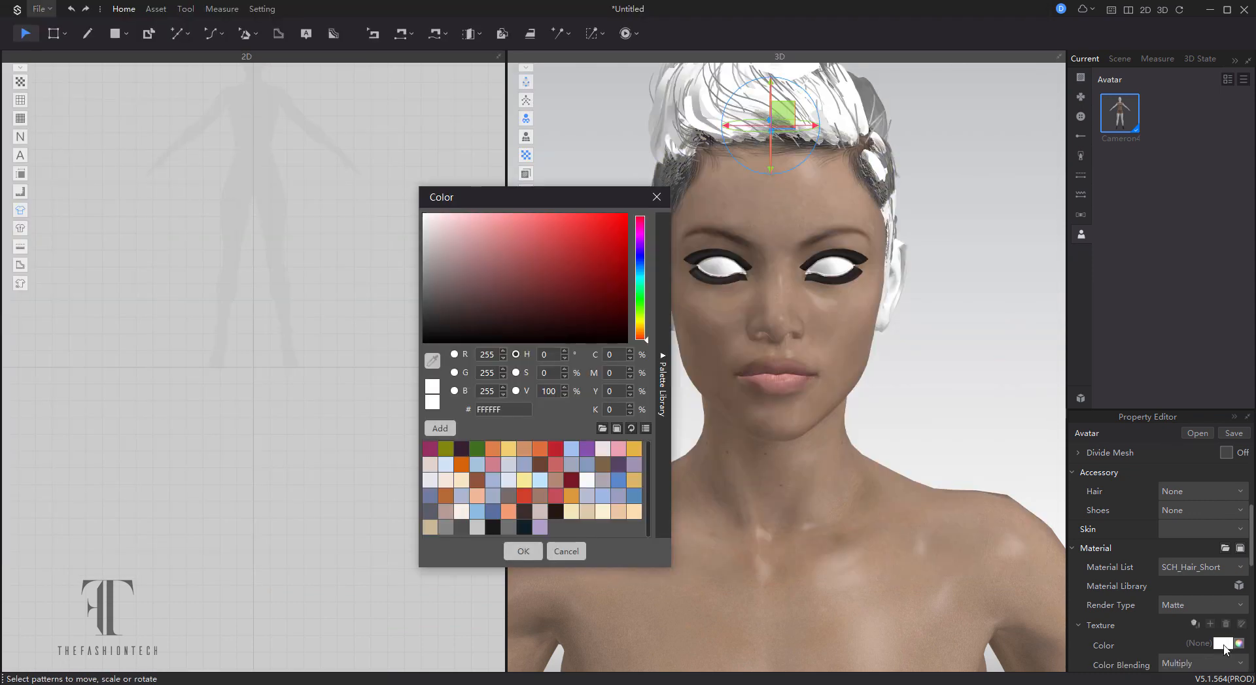
{"action": "left_click", "coordinate": [437, 322]}
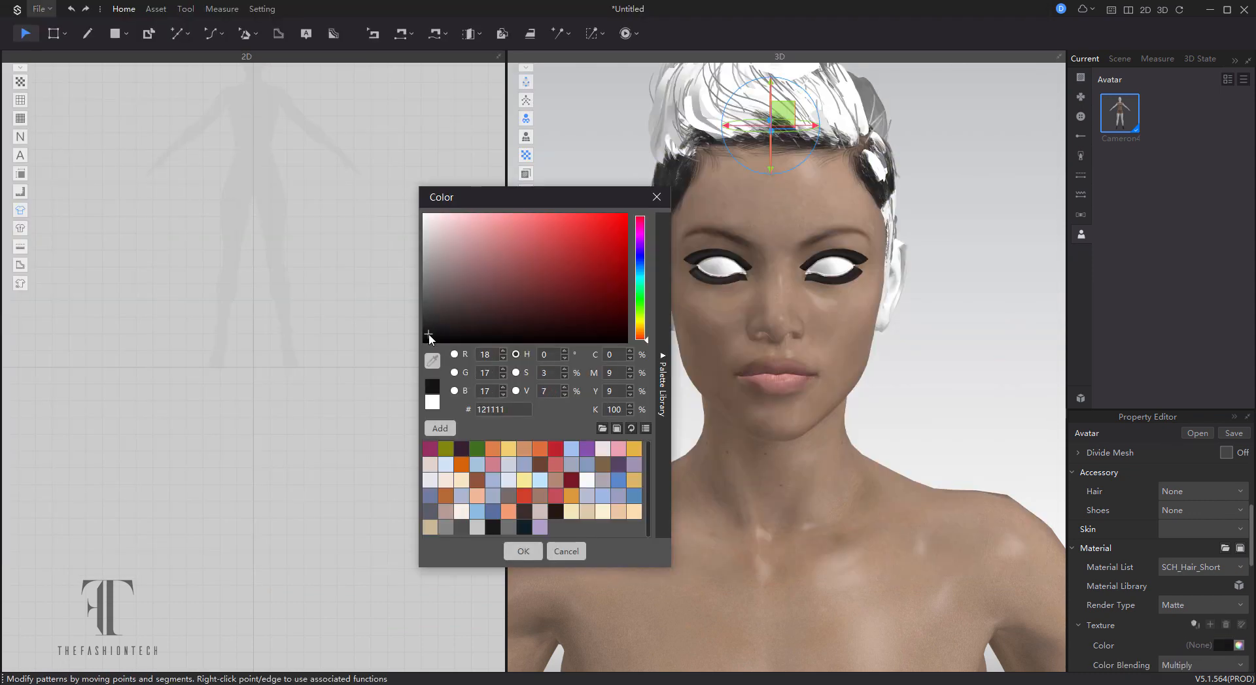
{"action": "left_click", "coordinate": [523, 551]}
{"action": "left_click", "coordinate": [980, 338]}
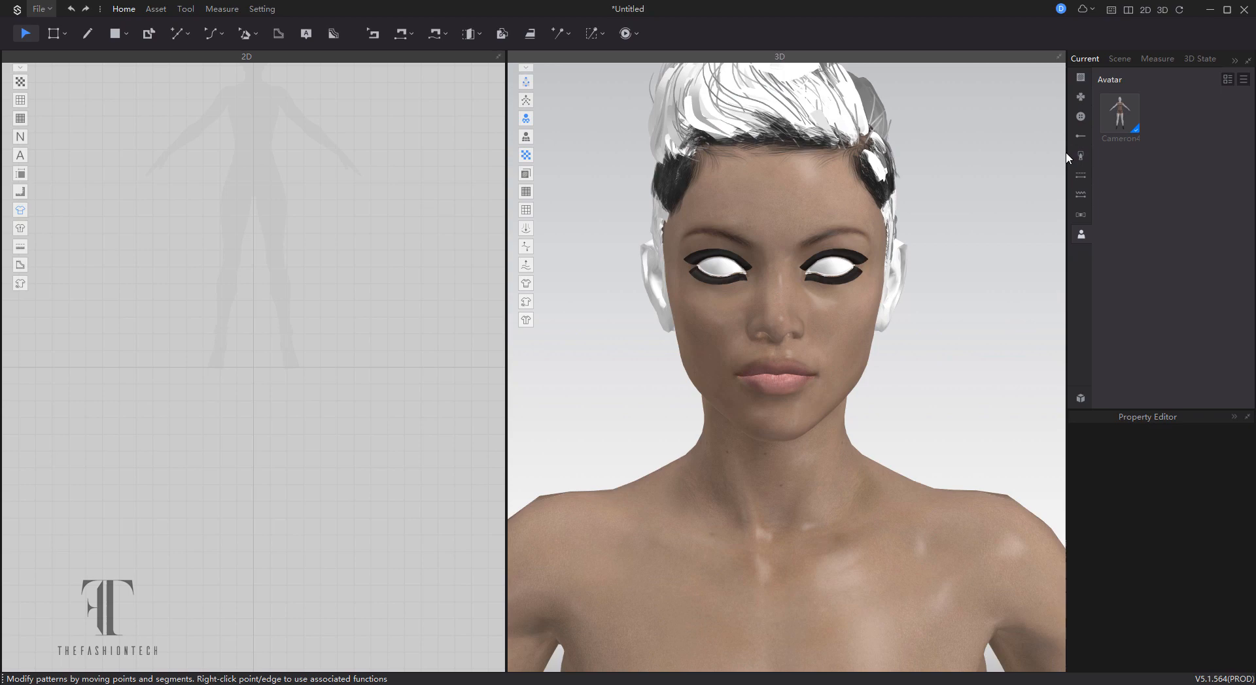
Step: Texture the SCH_Hair_Long material with sch alpha.tif, color it near-black, and deselect the avatar
{"action": "left_click", "coordinate": [837, 108]}
{"action": "left_click", "coordinate": [1210, 625]}
{"action": "left_click", "coordinate": [294, 105]}
{"action": "left_click", "coordinate": [939, 555]}
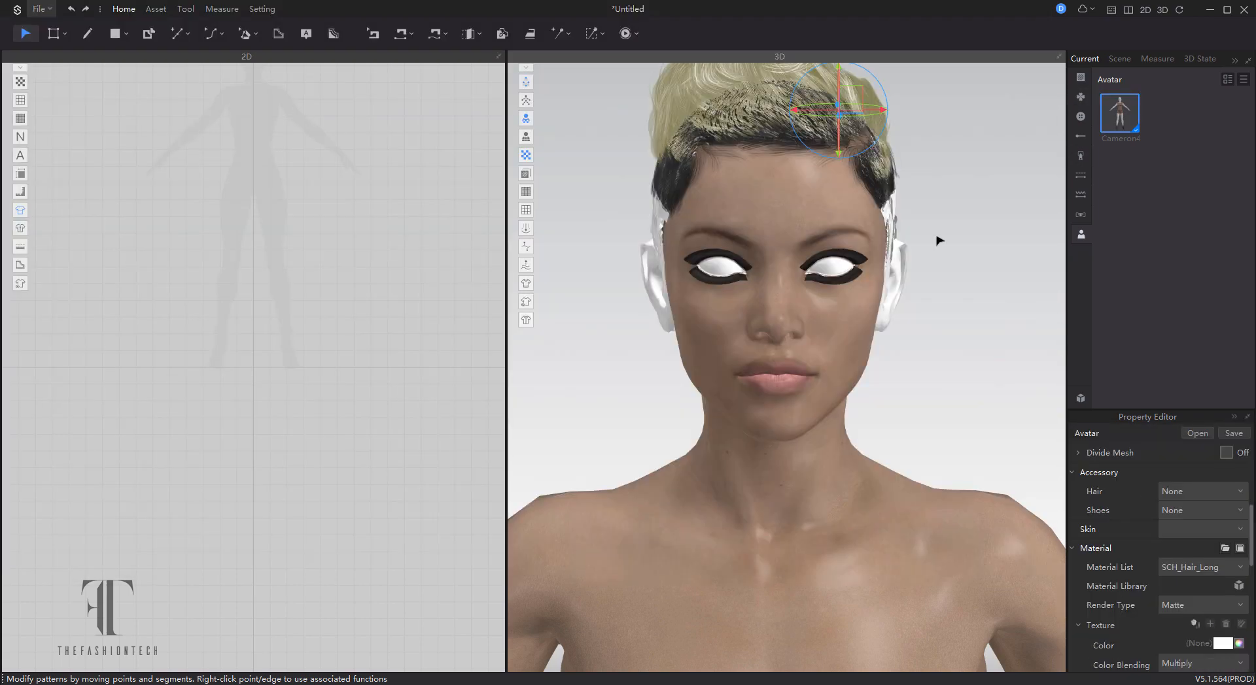
{"action": "left_click", "coordinate": [1223, 645]}
{"action": "left_click", "coordinate": [523, 551]}
{"action": "left_click", "coordinate": [981, 252]}
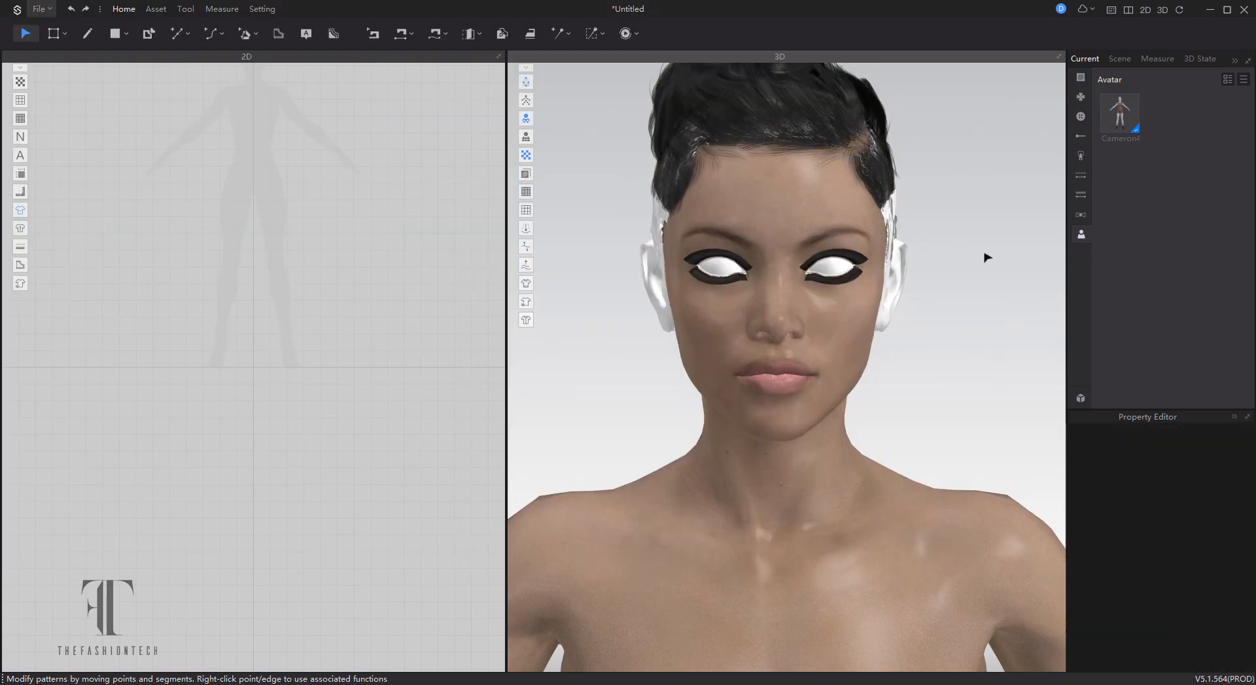
Step: Select the unpainted short hair piece above the ear, assign sch alpha.tif, and set its color to #121212
{"action": "left_click", "coordinate": [893, 222]}
{"action": "left_click", "coordinate": [1210, 625]}
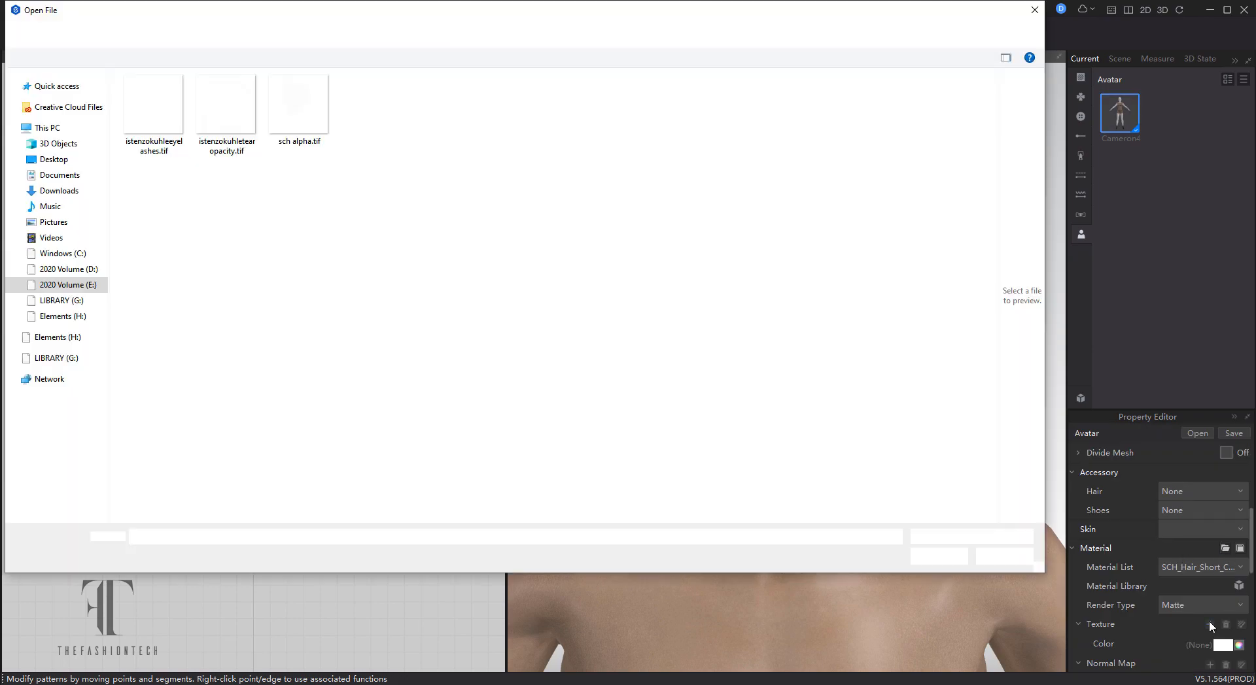
{"action": "double_click", "coordinate": [303, 110]}
{"action": "left_click", "coordinate": [1223, 645]}
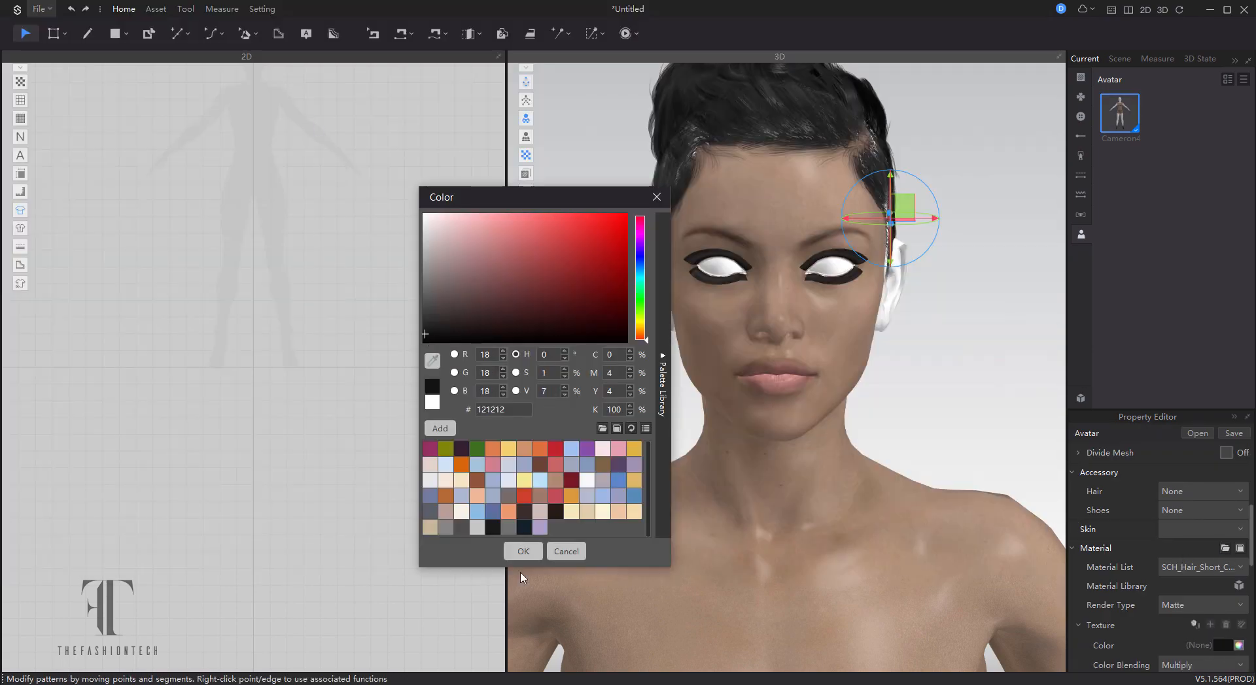
{"action": "left_click", "coordinate": [523, 551]}
{"action": "left_click", "coordinate": [999, 322]}
Step: Select the white SCH_Hair_Shaved strands along the hair parting and assign sch alpha.tif as their texture
{"action": "right_click_drag", "start_coordinate": [1001, 231], "coordinate": [945, 246]}
{"action": "left_click", "coordinate": [874, 186]}
{"action": "scroll", "coordinate": [874, 187], "scroll_direction": "up", "scroll_amount": 4}
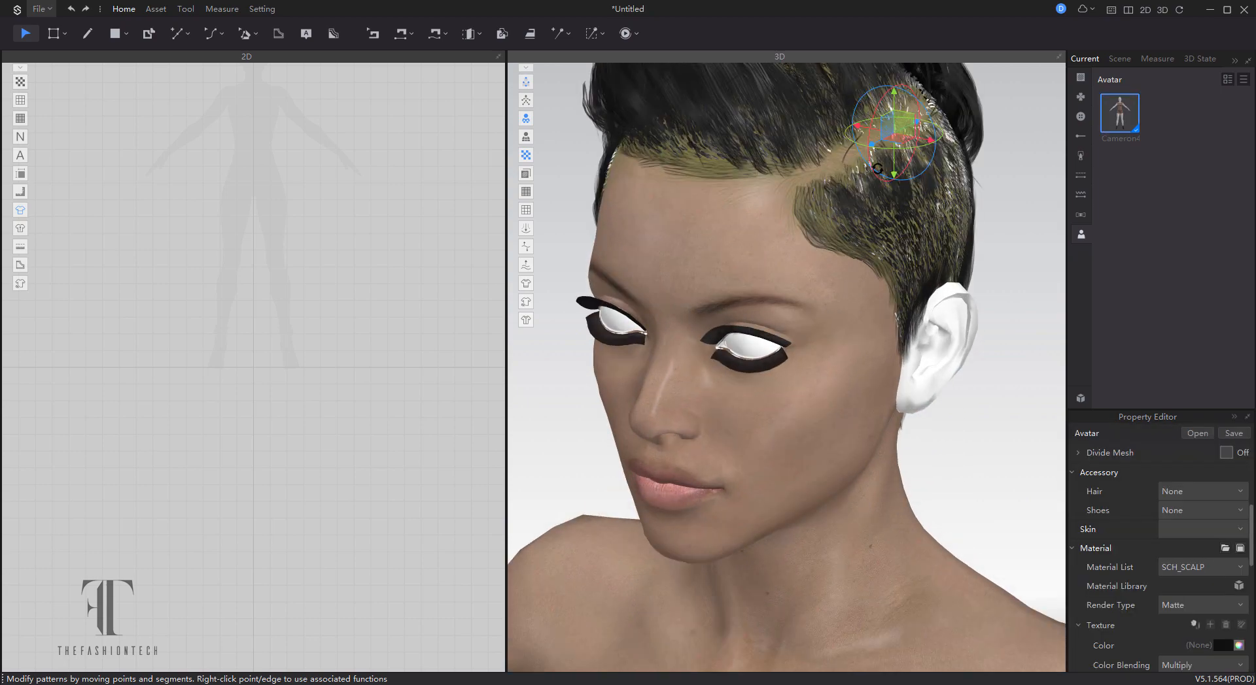
{"action": "middle_click_drag", "start_coordinate": [942, 130], "coordinate": [952, 424]}
{"action": "left_click", "coordinate": [946, 410]}
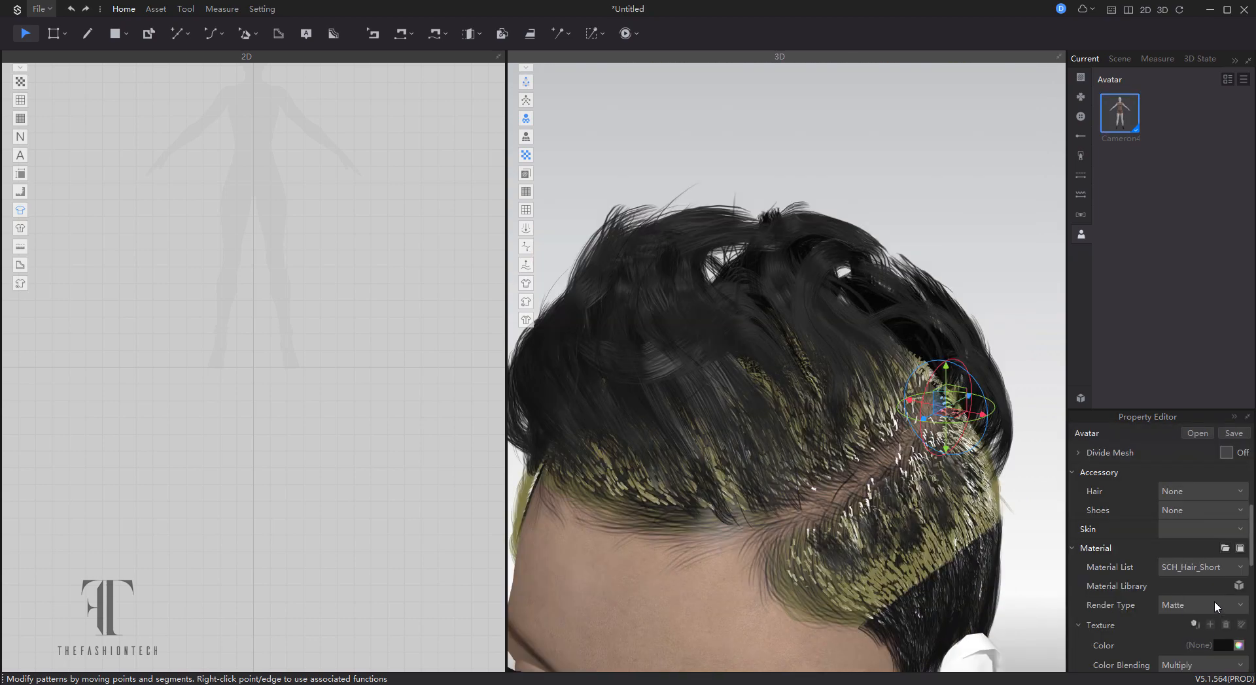
{"action": "scroll", "coordinate": [728, 501], "scroll_direction": "up", "scroll_amount": 6}
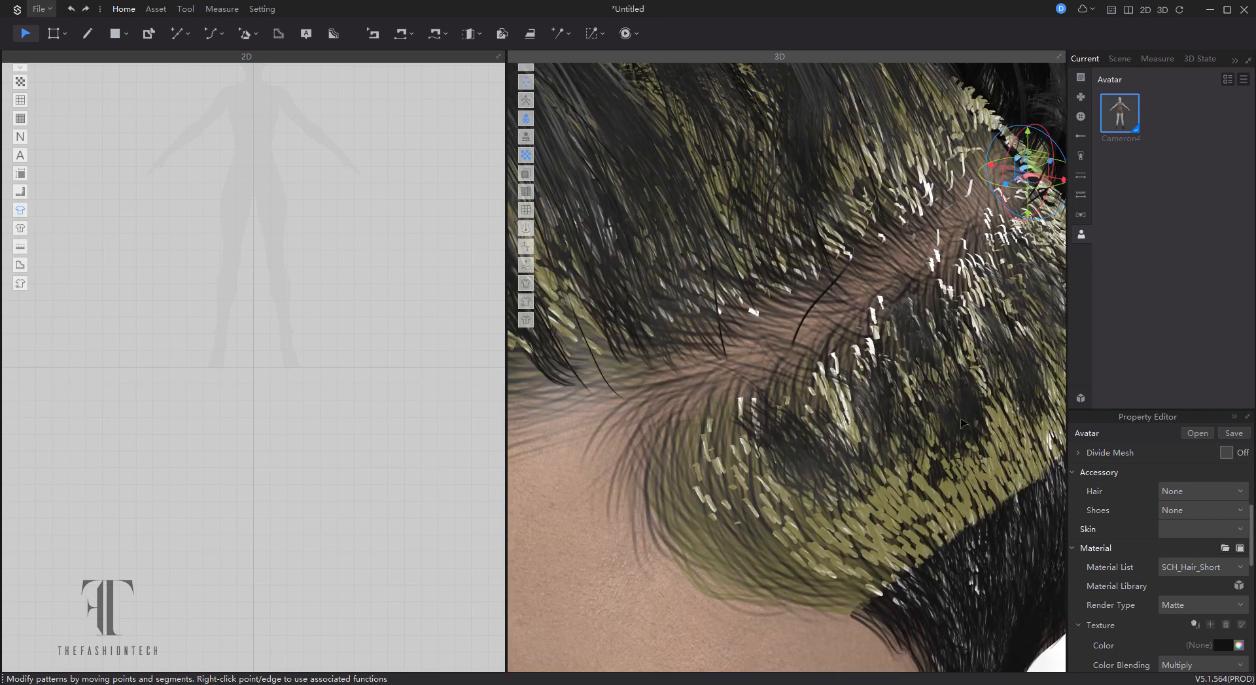
{"action": "left_click", "coordinate": [872, 350]}
{"action": "left_click", "coordinate": [939, 261]}
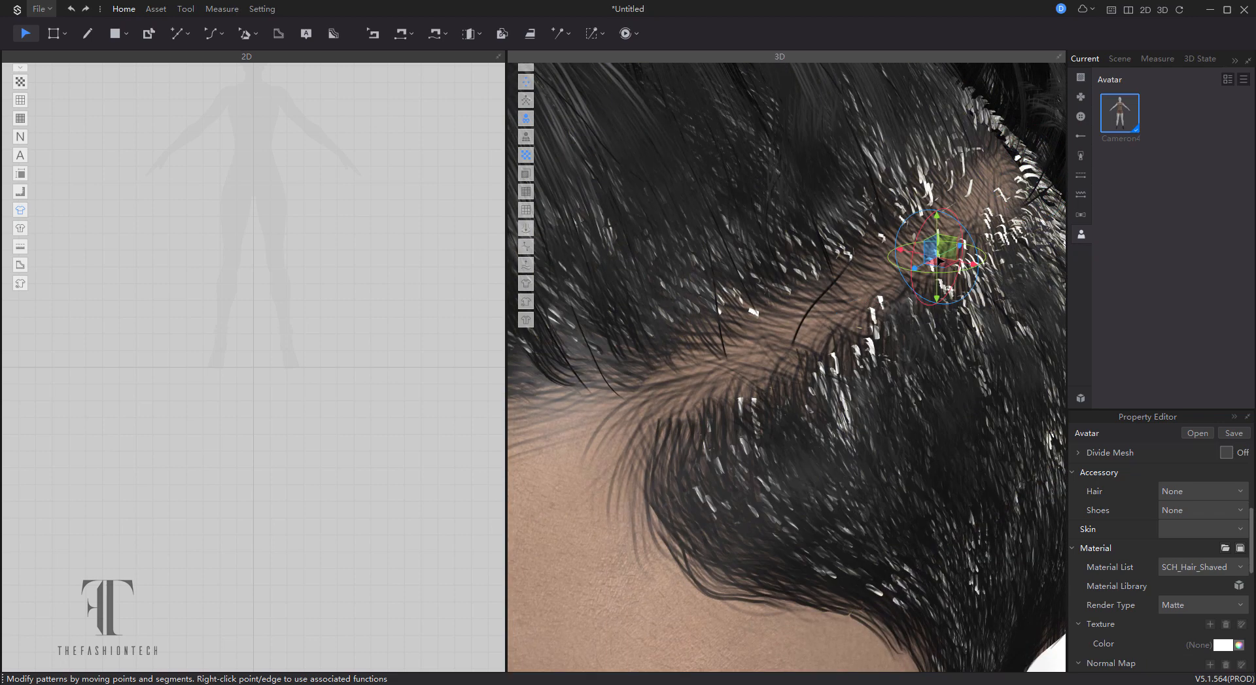
{"action": "left_click", "coordinate": [1210, 625]}
{"action": "double_click", "coordinate": [295, 110]}
{"action": "scroll", "coordinate": [785, 392], "scroll_direction": "down", "scroll_amount": 3}
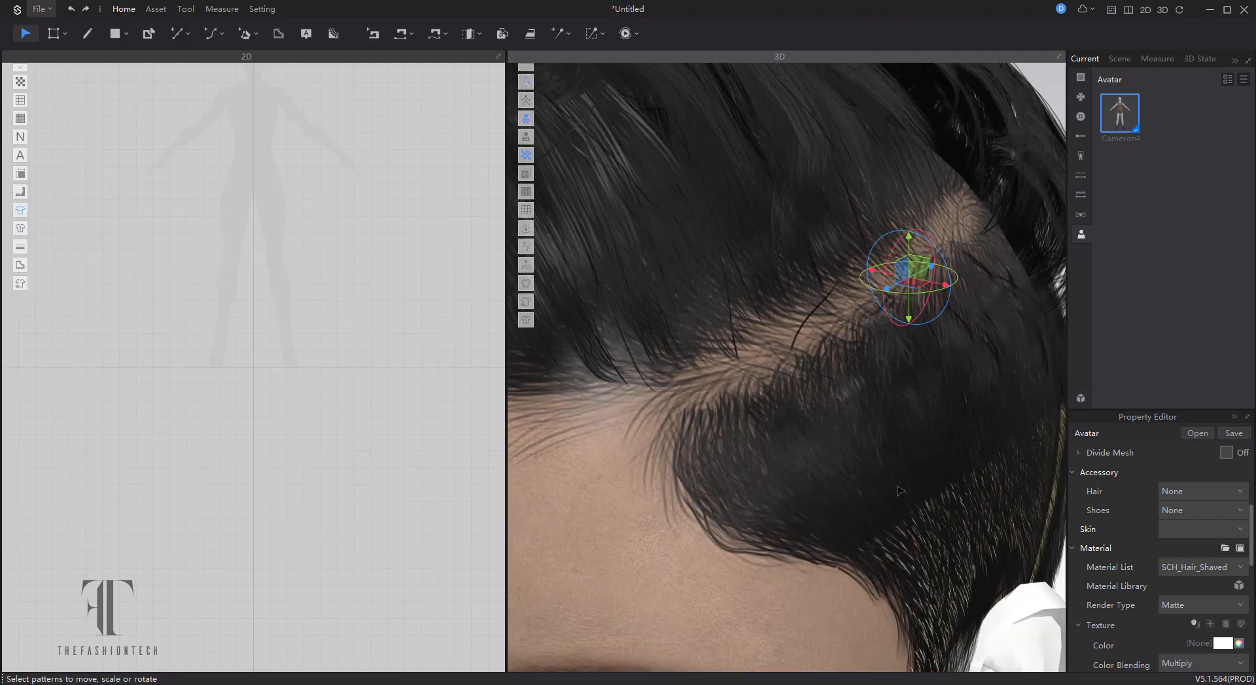
Step: Set the SCH_Hair_Shaved material's color to #131313 and deselect the avatar
{"action": "left_click", "coordinate": [1222, 645]}
{"action": "left_click", "coordinate": [426, 332]}
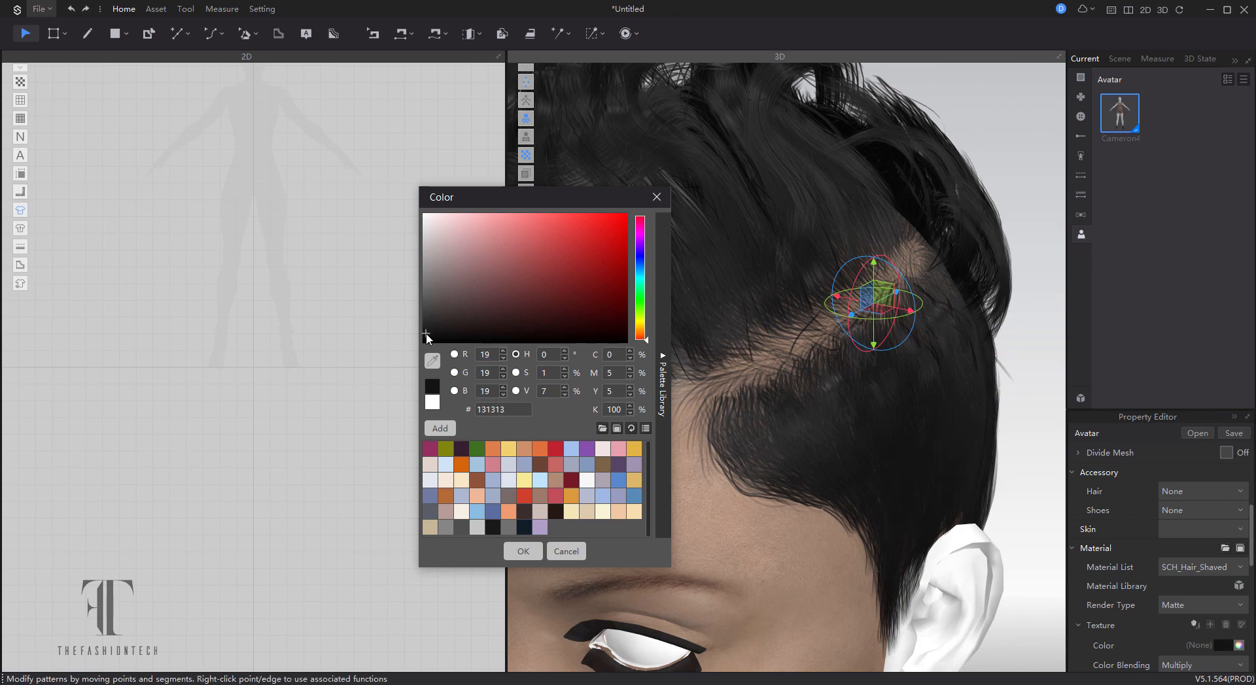
{"action": "left_click", "coordinate": [519, 553]}
{"action": "scroll", "coordinate": [848, 415], "scroll_direction": "down", "scroll_amount": 2}
{"action": "scroll", "coordinate": [847, 415], "scroll_direction": "down", "scroll_amount": 3}
{"action": "left_click", "coordinate": [945, 417]}
Step: Assign louisiana face diffuse.jpg from the Maps folder to the Ears material and deselect the avatar
{"action": "right_click_drag", "start_coordinate": [709, 380], "coordinate": [673, 406]}
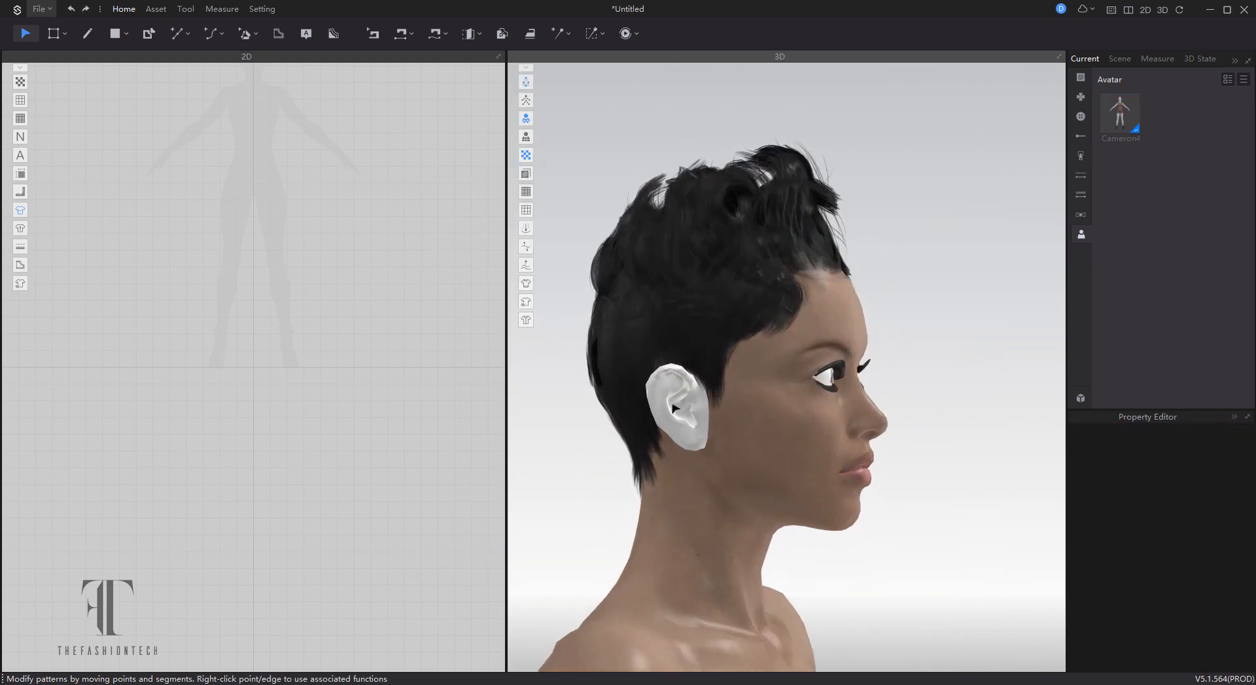
{"action": "left_click", "coordinate": [673, 407]}
{"action": "left_click", "coordinate": [1210, 624]}
{"action": "left_click", "coordinate": [274, 33]}
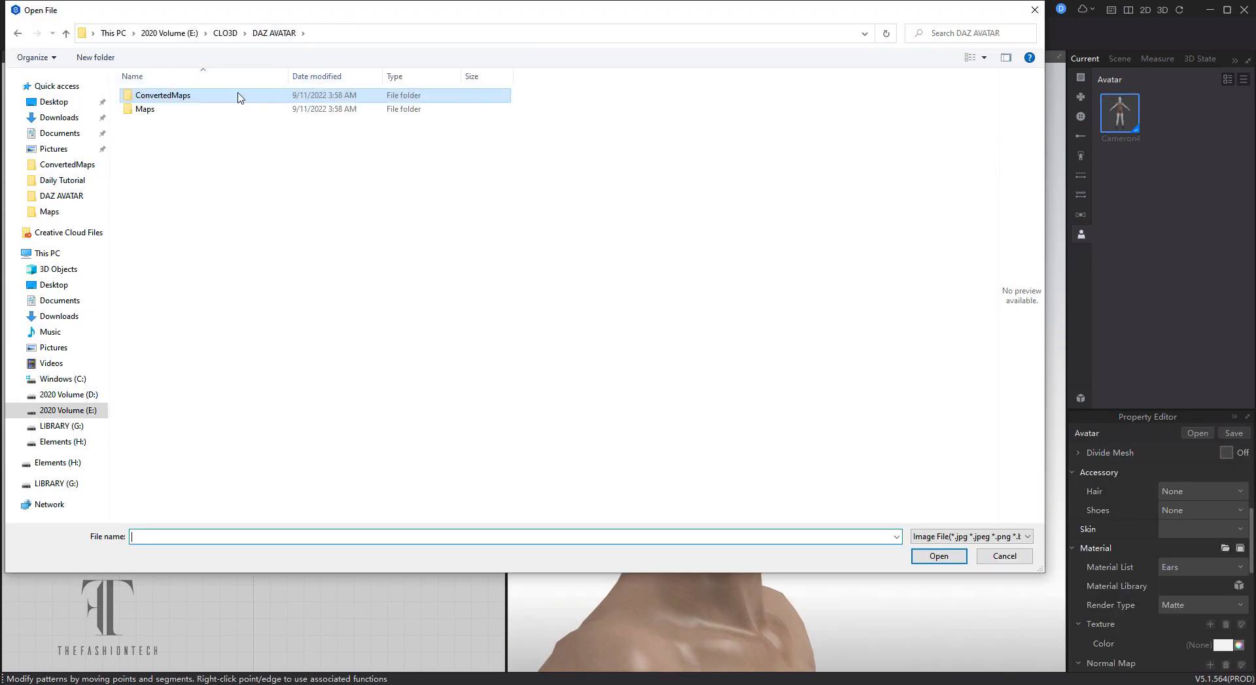
{"action": "double_click", "coordinate": [233, 109]}
{"action": "double_click", "coordinate": [443, 111]}
{"action": "left_click", "coordinate": [939, 325]}
Step: Assign istenzokuhleeyelashes.tif from the ConvertedMaps folder to the Eyelashes material and deselect the avatar
{"action": "scroll", "coordinate": [939, 325], "scroll_direction": "up", "scroll_amount": 5}
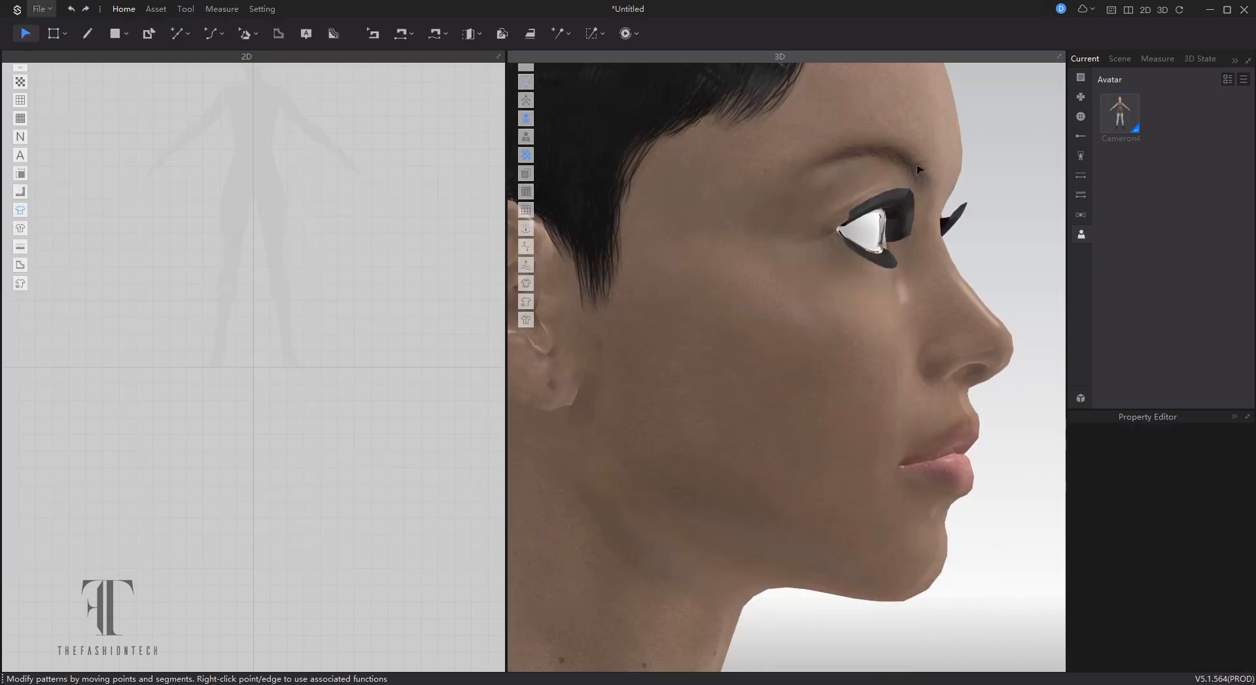
{"action": "left_click", "coordinate": [907, 207]}
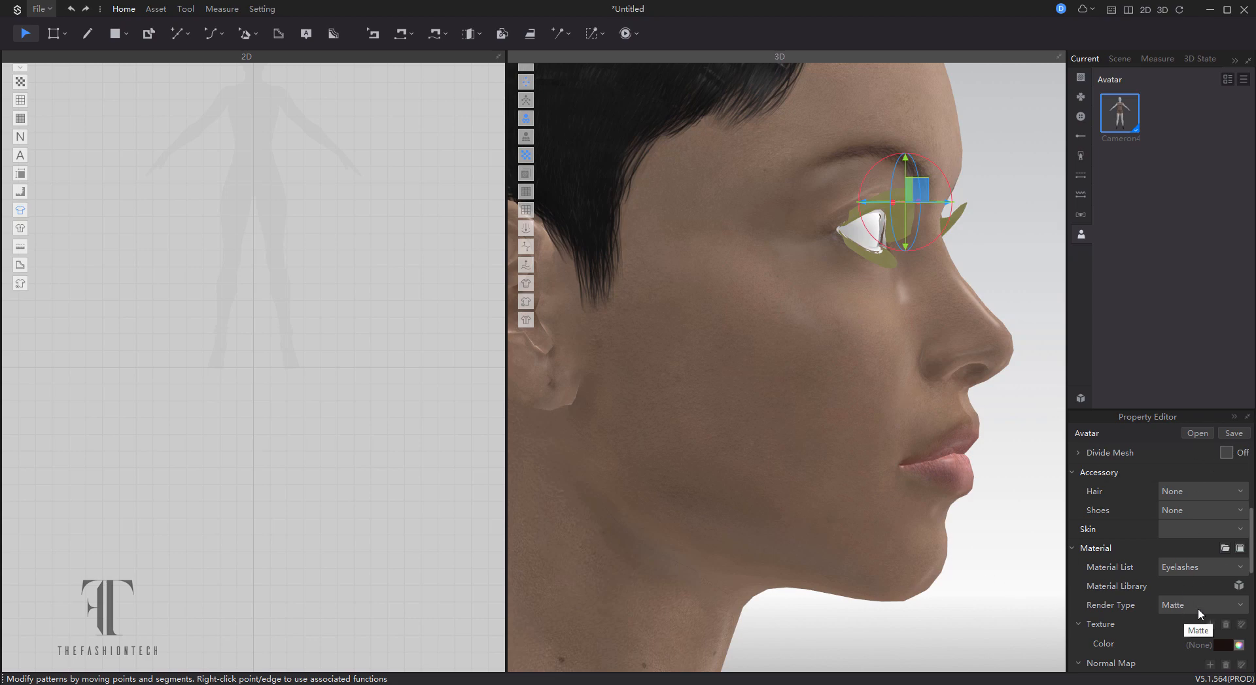
{"action": "left_click", "coordinate": [1210, 625]}
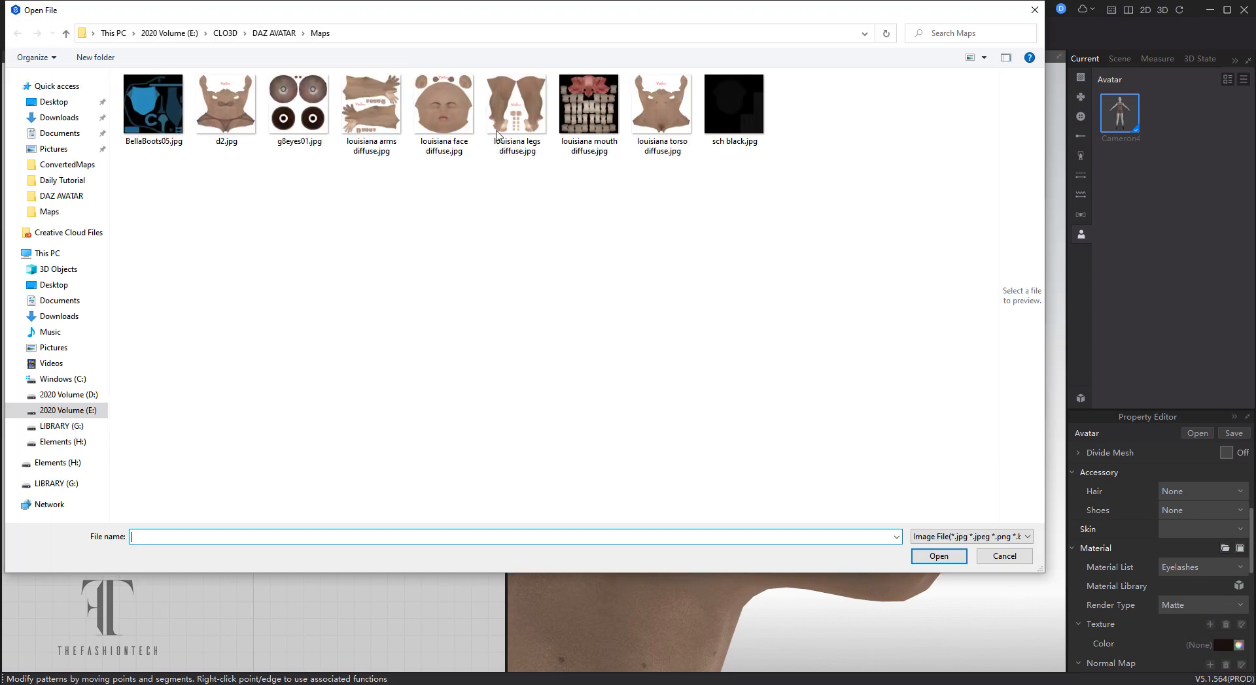
{"action": "left_click", "coordinate": [274, 33]}
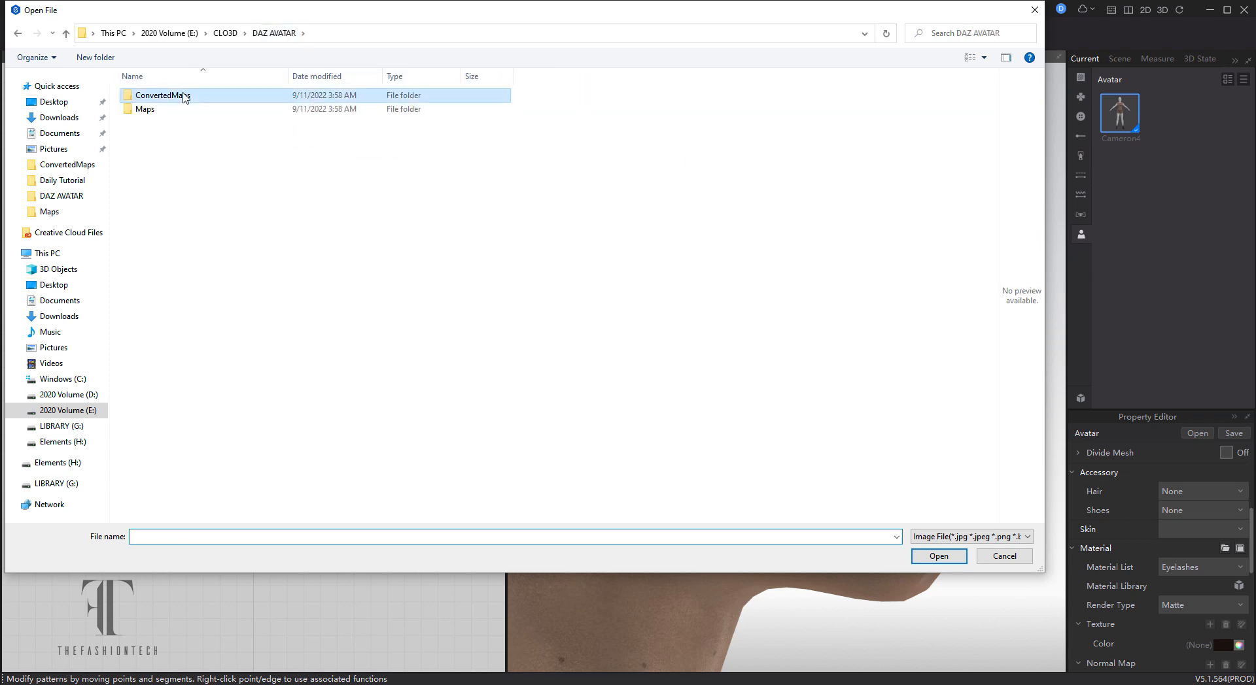
{"action": "double_click", "coordinate": [163, 98]}
{"action": "double_click", "coordinate": [164, 117]}
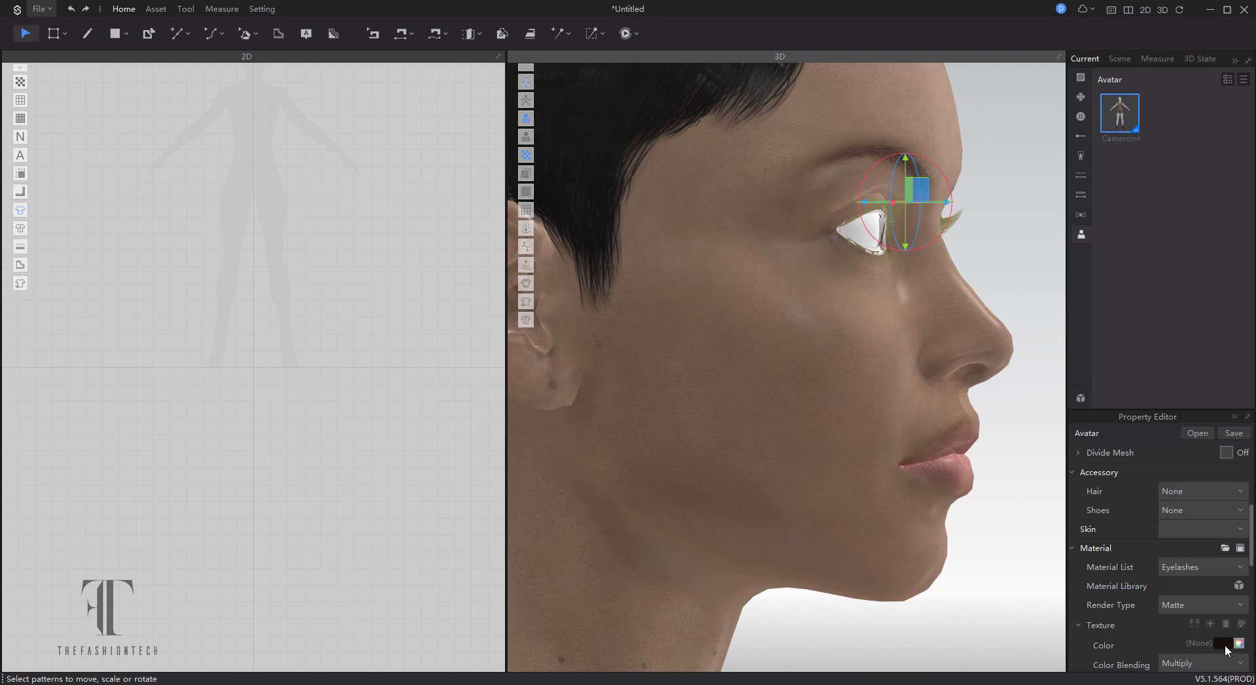
{"action": "left_click", "coordinate": [1028, 462]}
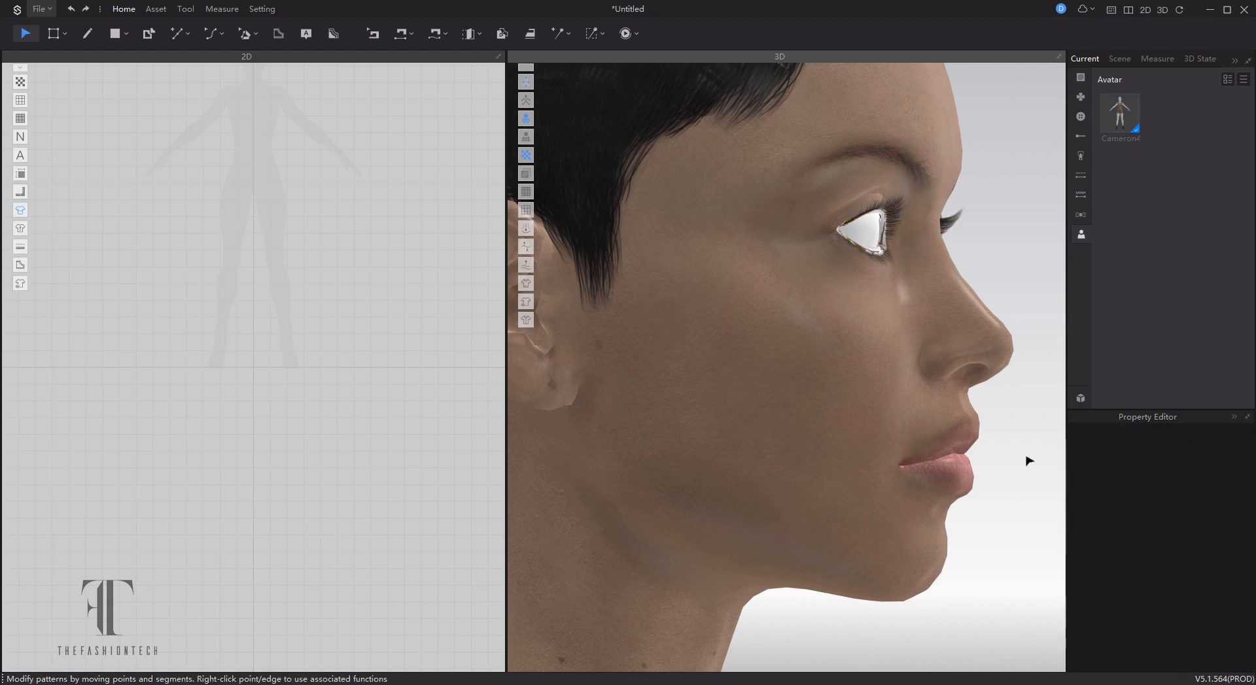
Step: Select the Tear material at the inner corner of the eye and assign istenzokuhletearopacity.tif as its texture
{"action": "right_click_drag", "start_coordinate": [1001, 264], "coordinate": [909, 270]}
{"action": "scroll", "coordinate": [905, 274], "scroll_direction": "up", "scroll_amount": 2}
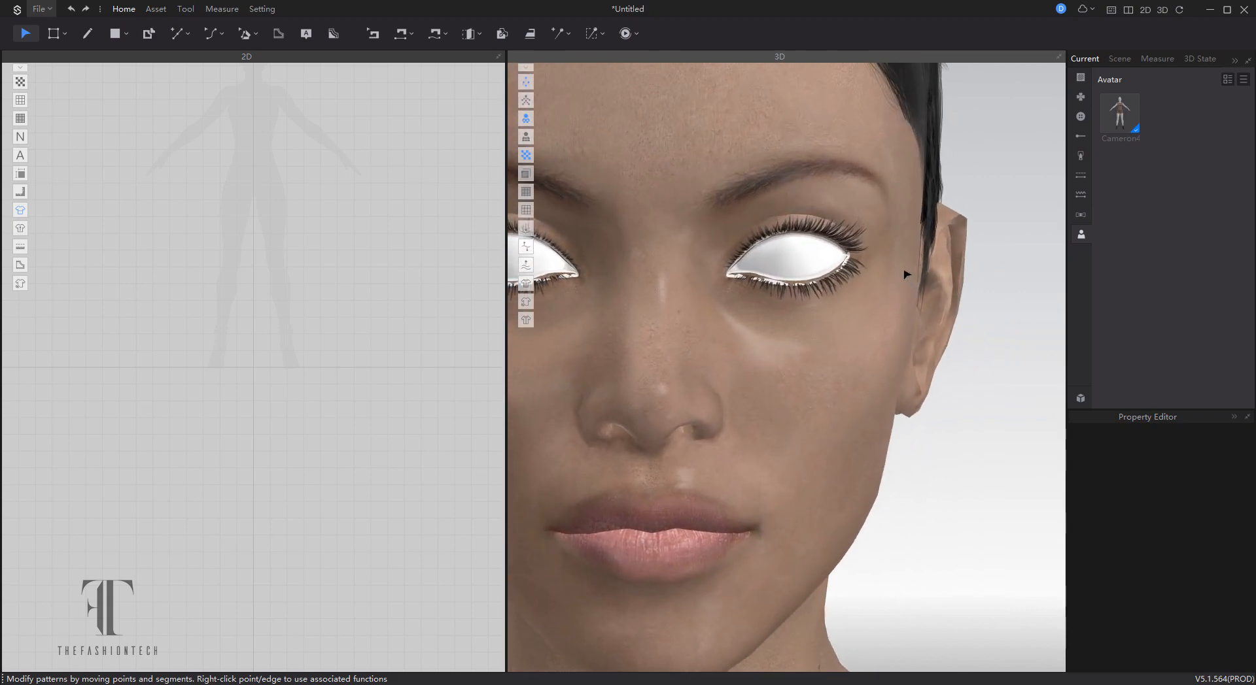
{"action": "left_click", "coordinate": [775, 285]}
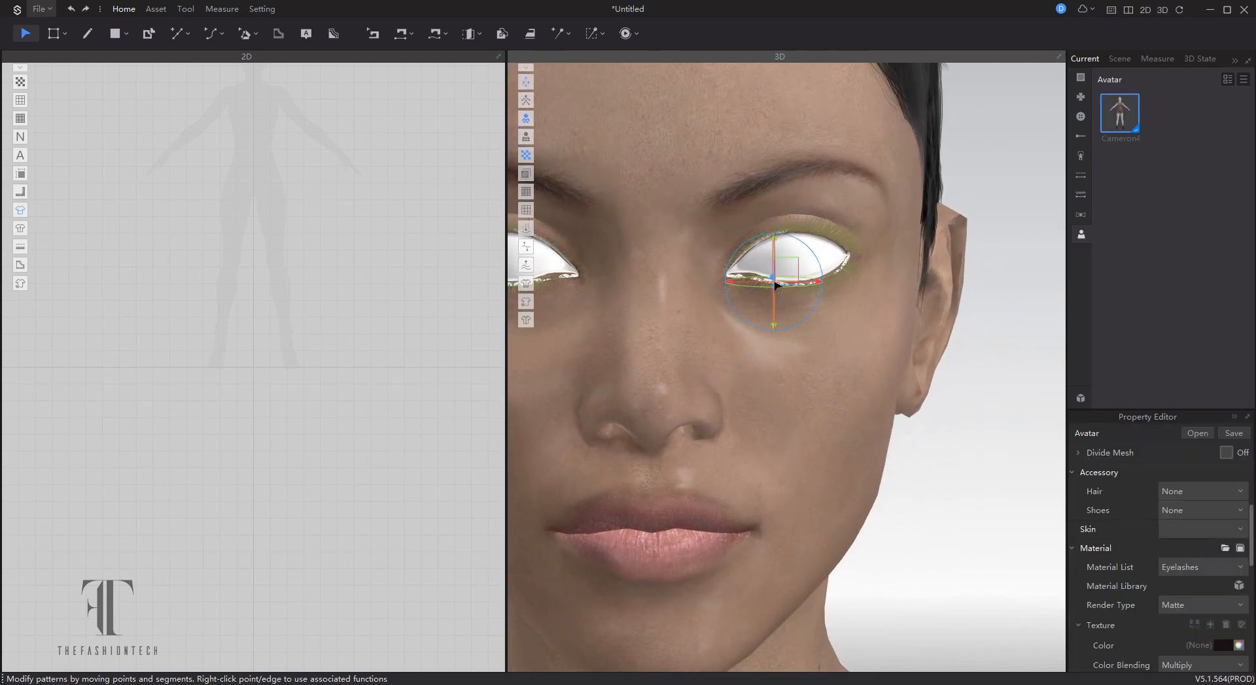
{"action": "scroll", "coordinate": [788, 261], "scroll_direction": "up", "scroll_amount": 5}
{"action": "scroll", "coordinate": [803, 346], "scroll_direction": "down", "scroll_amount": 4}
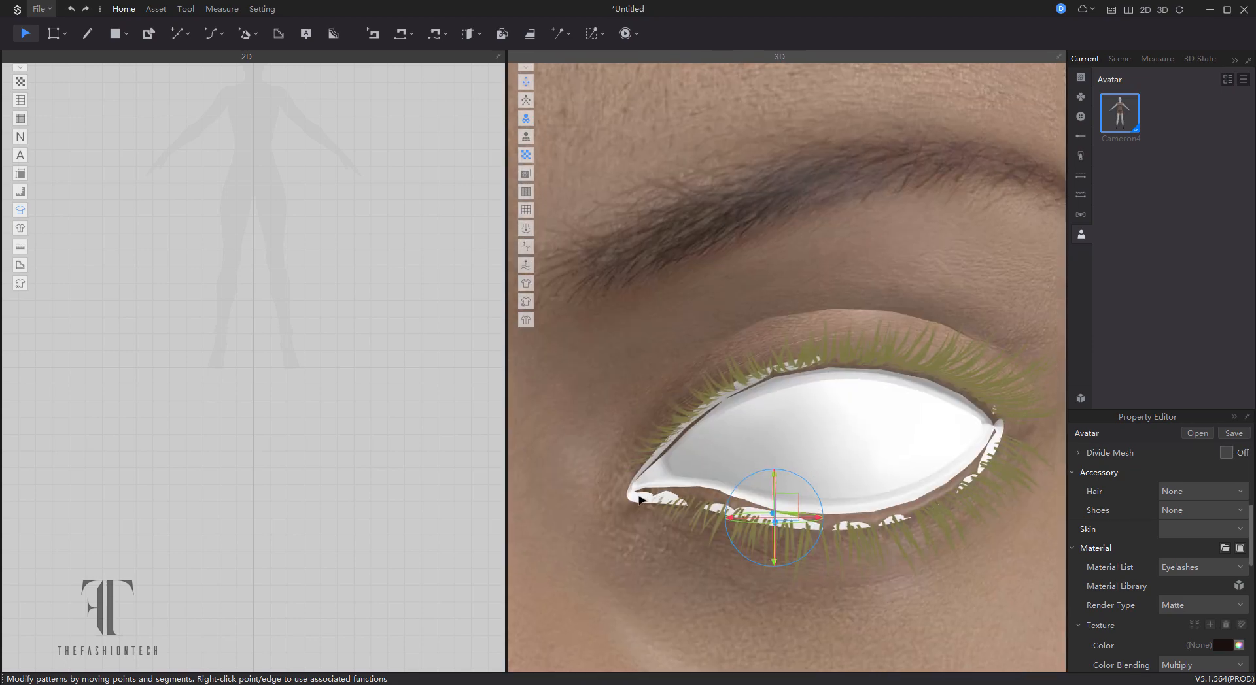
{"action": "left_click", "coordinate": [641, 500]}
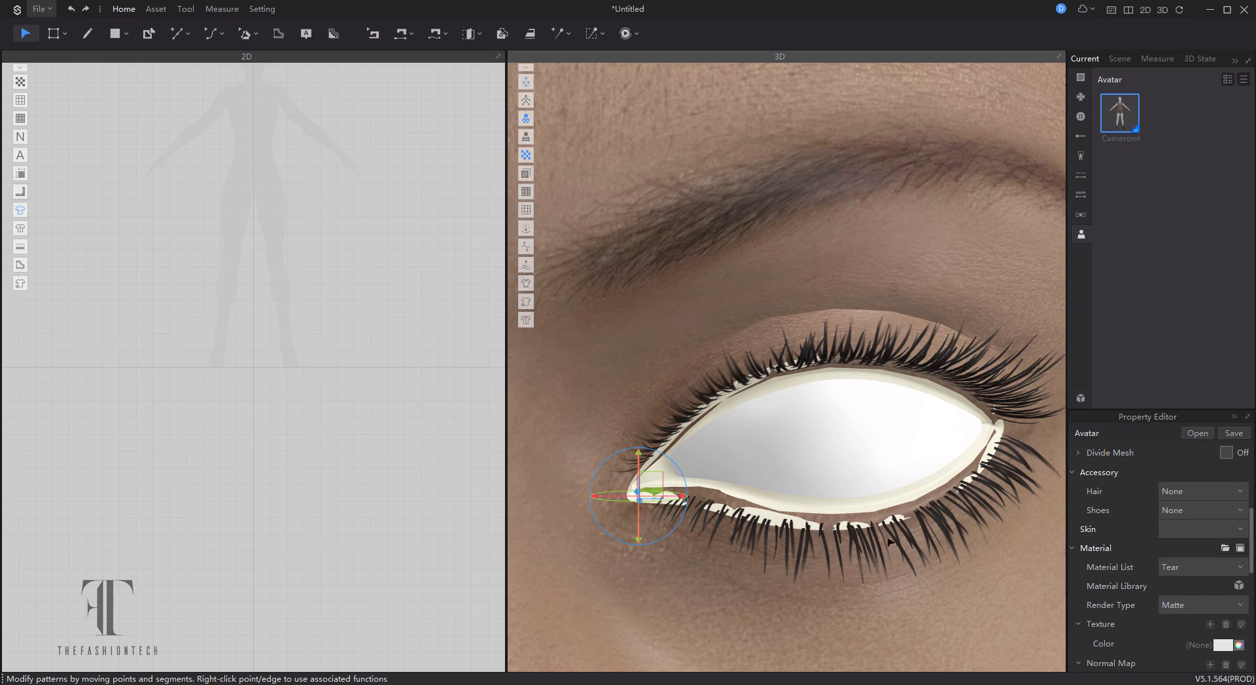
{"action": "left_click", "coordinate": [1204, 567]}
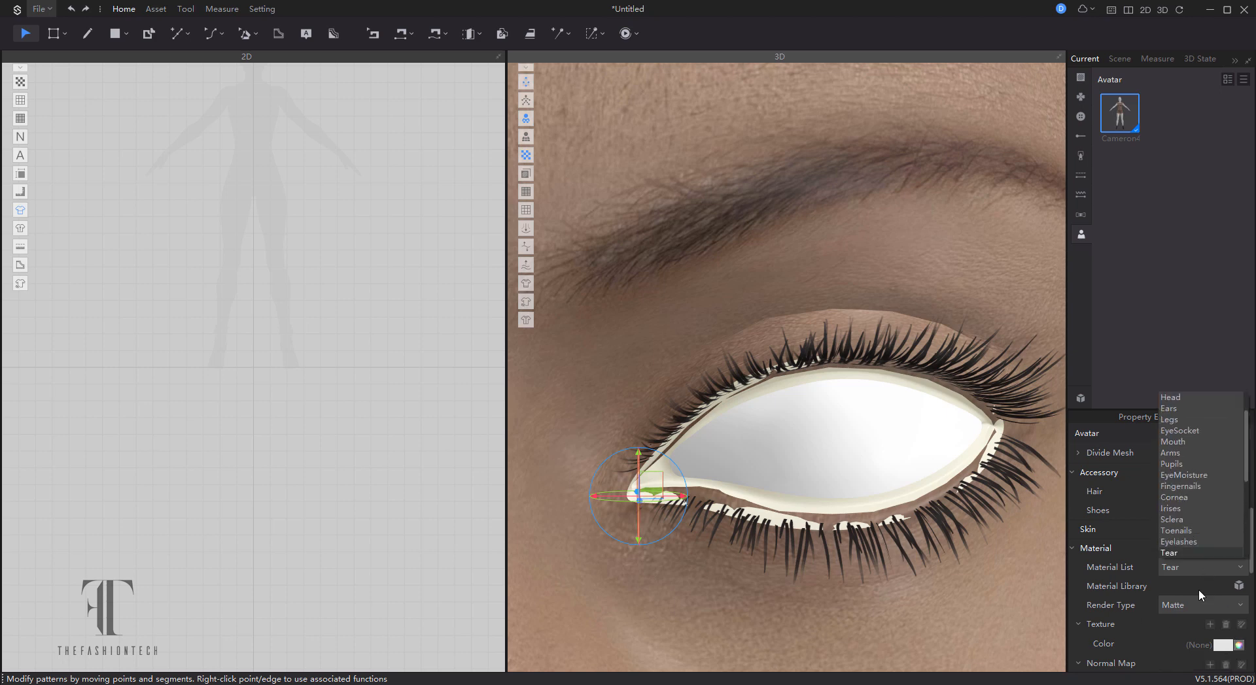
{"action": "left_click", "coordinate": [1198, 589]}
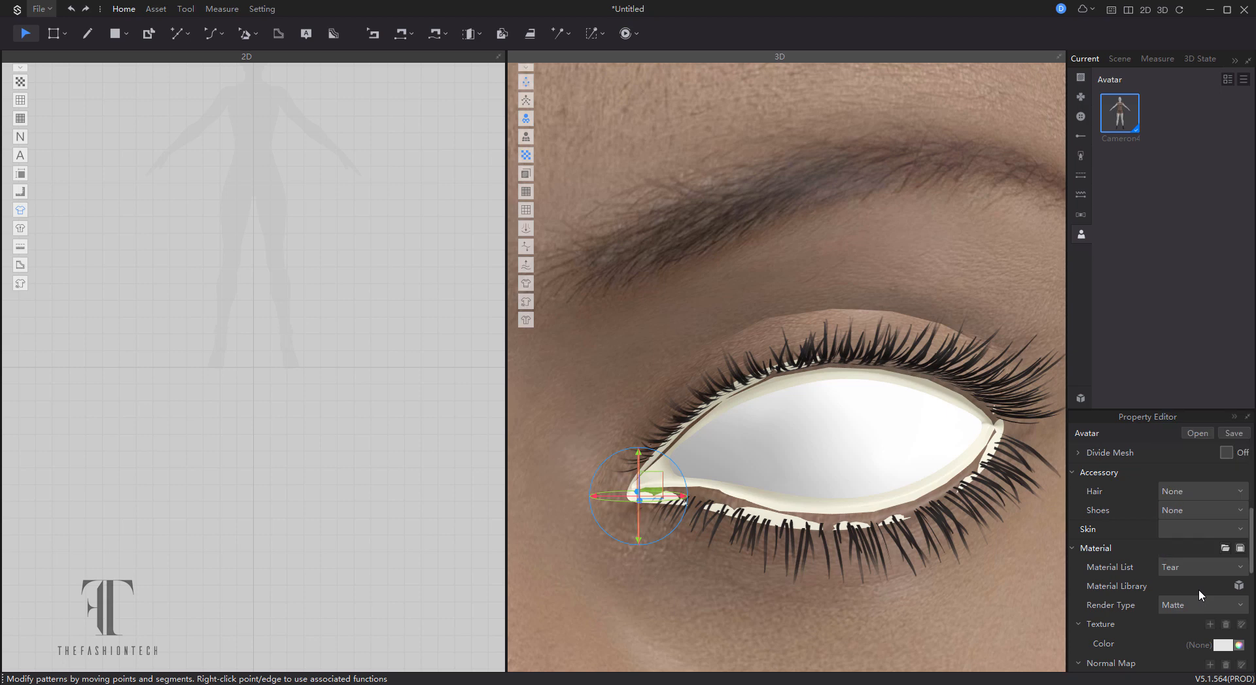
{"action": "left_click", "coordinate": [1212, 626]}
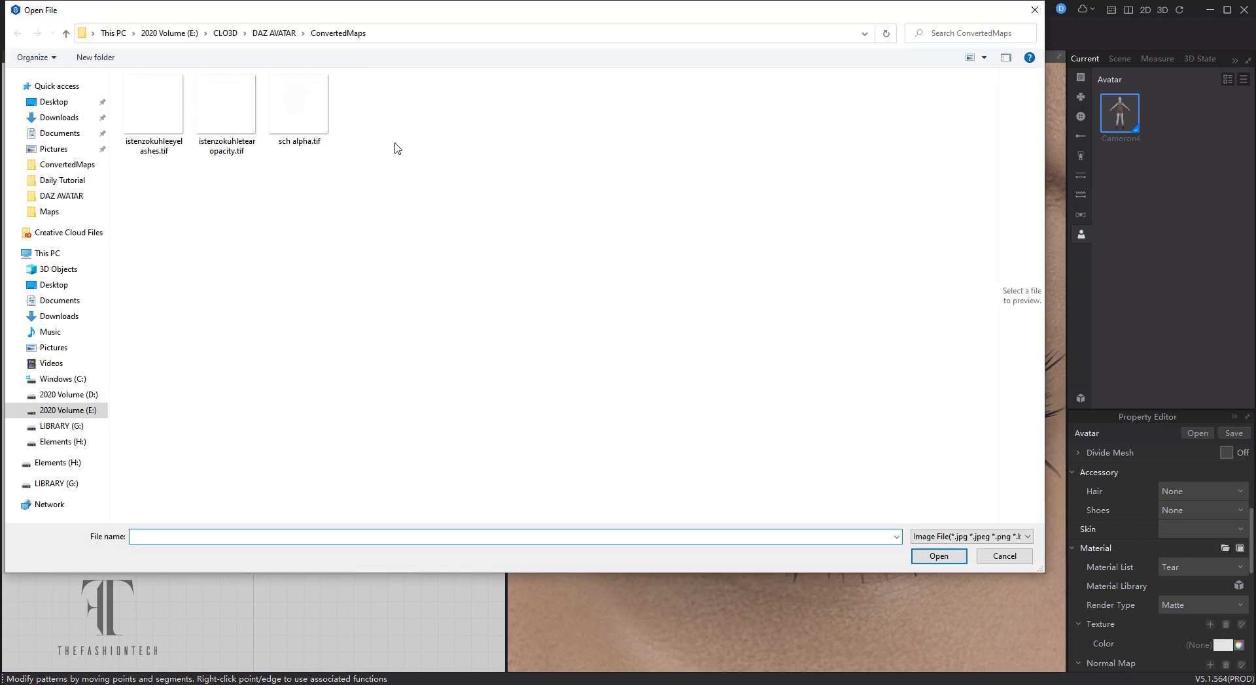
{"action": "double_click", "coordinate": [241, 117]}
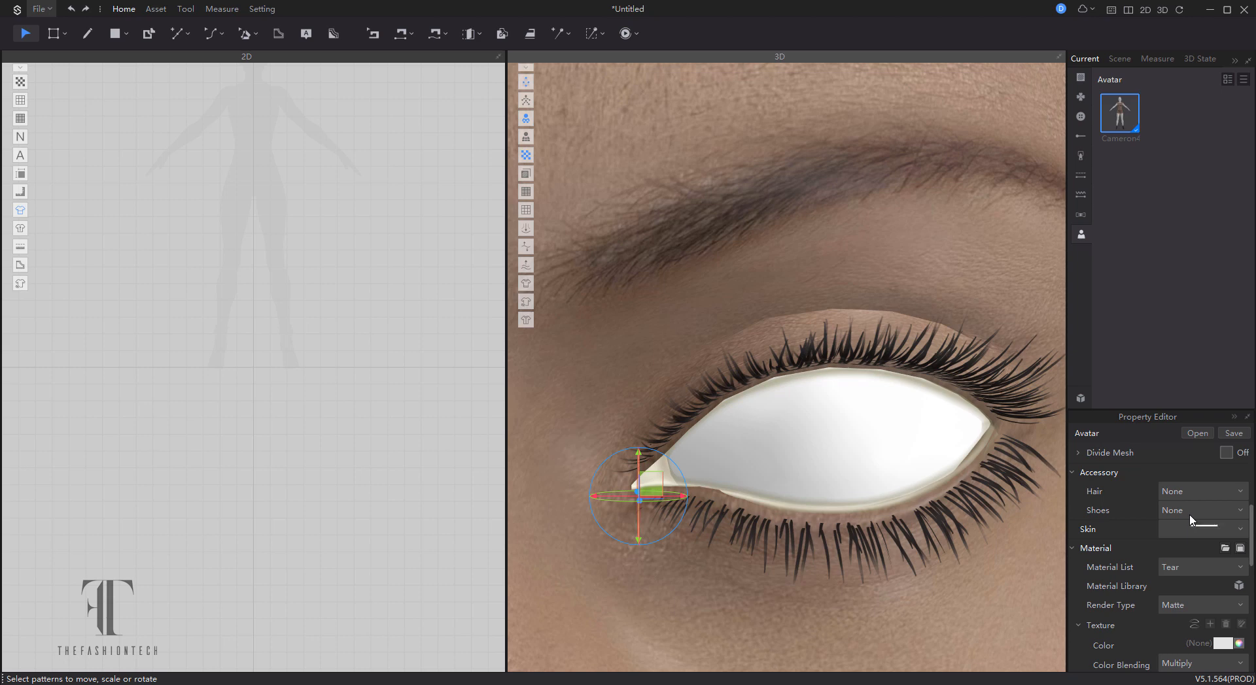
{"action": "scroll", "coordinate": [1189, 514], "scroll_direction": "up", "scroll_amount": 4}
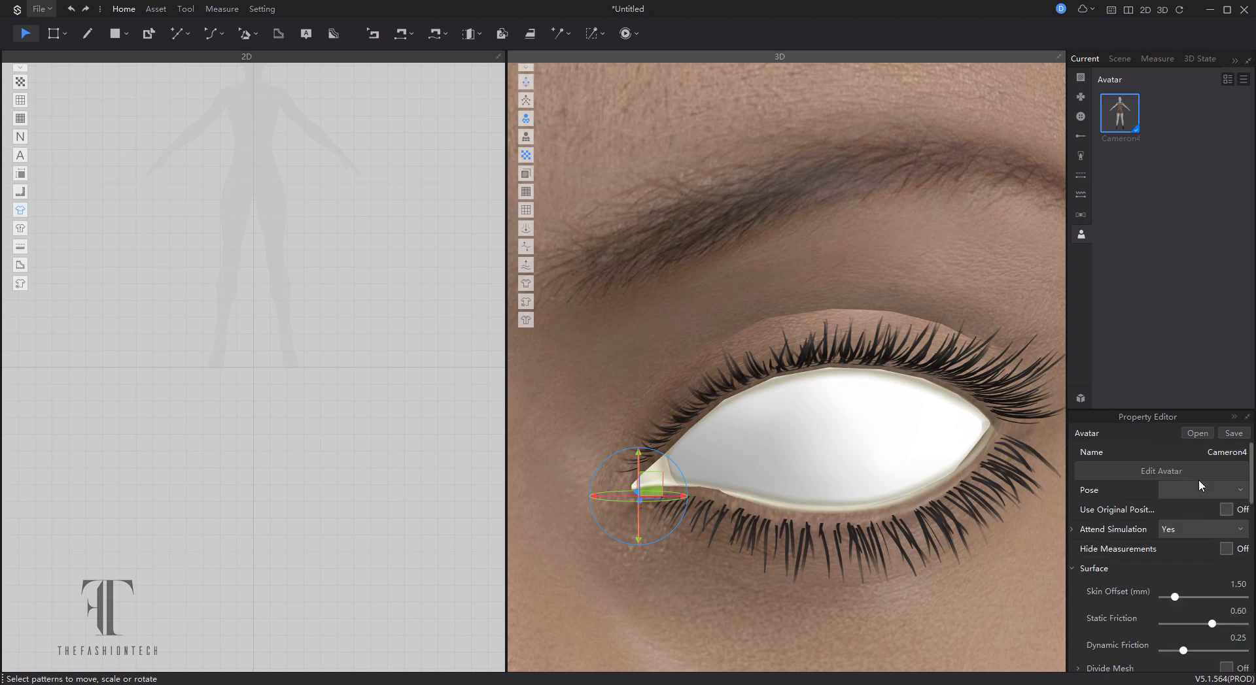
Step: Set the Tear material's render type to Glass (Render Only) and its gloss to 0.93
{"action": "scroll", "coordinate": [1199, 481], "scroll_direction": "down", "scroll_amount": 4}
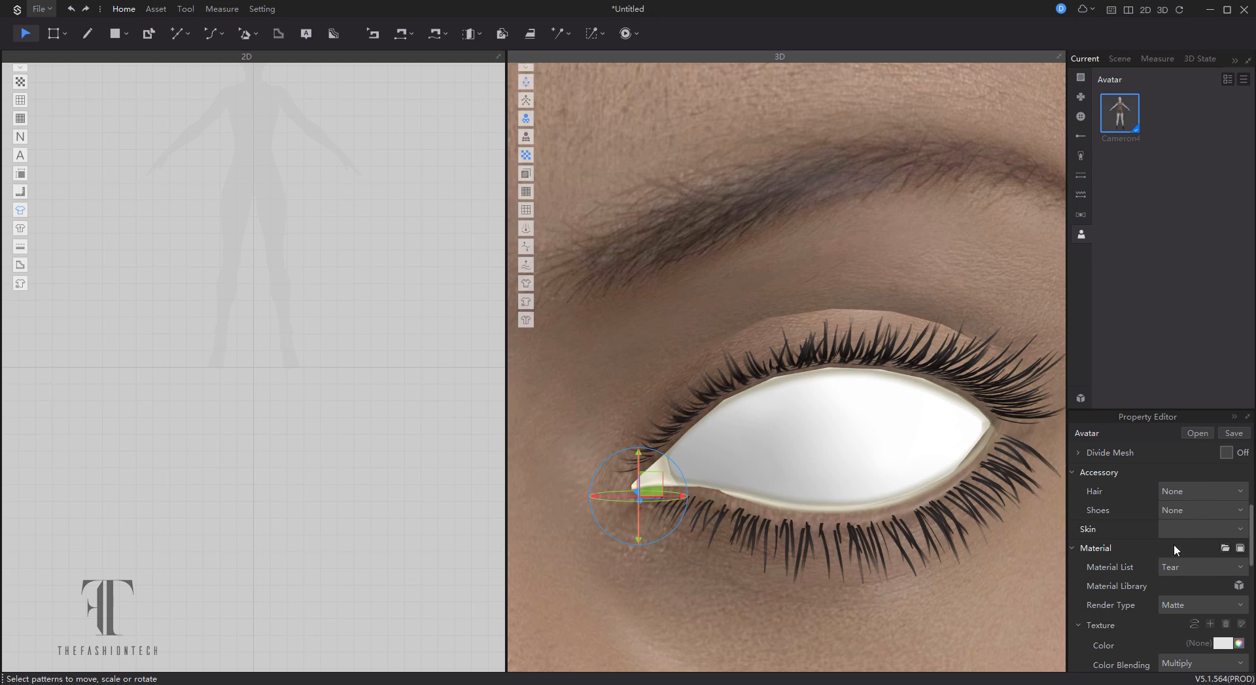
{"action": "left_click", "coordinate": [1185, 608]}
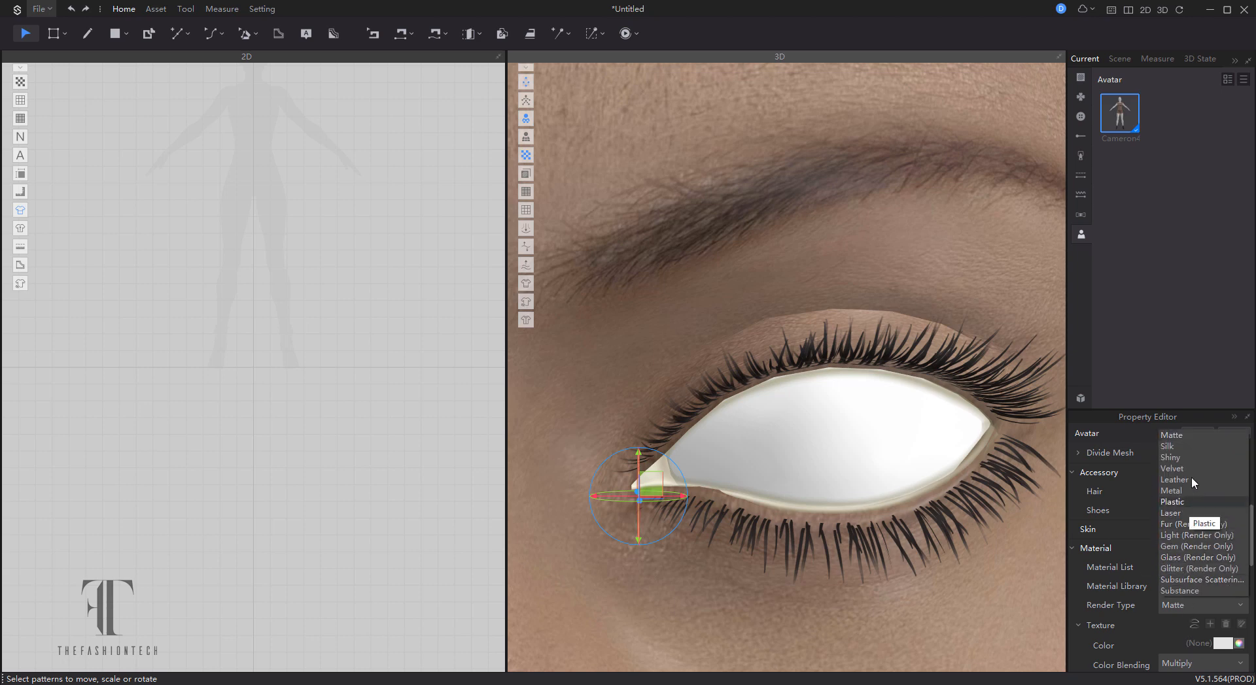
{"action": "left_click", "coordinate": [1185, 558]}
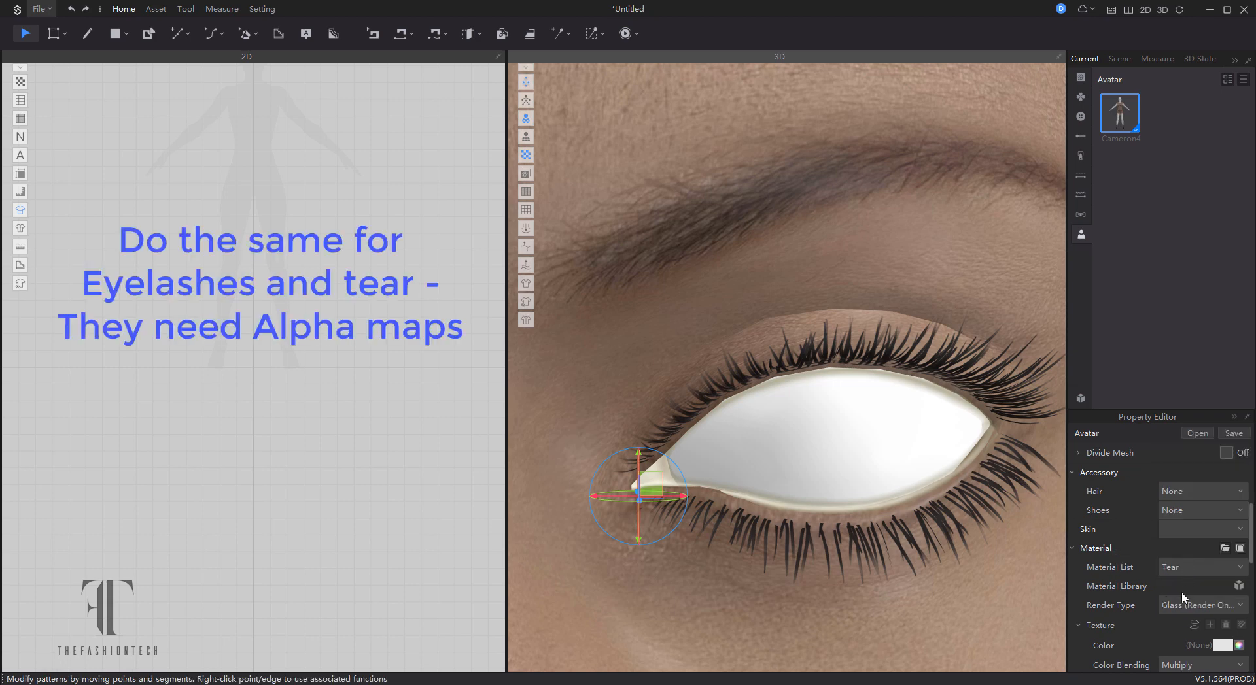
{"action": "scroll", "coordinate": [919, 585], "scroll_direction": "down", "scroll_amount": 5}
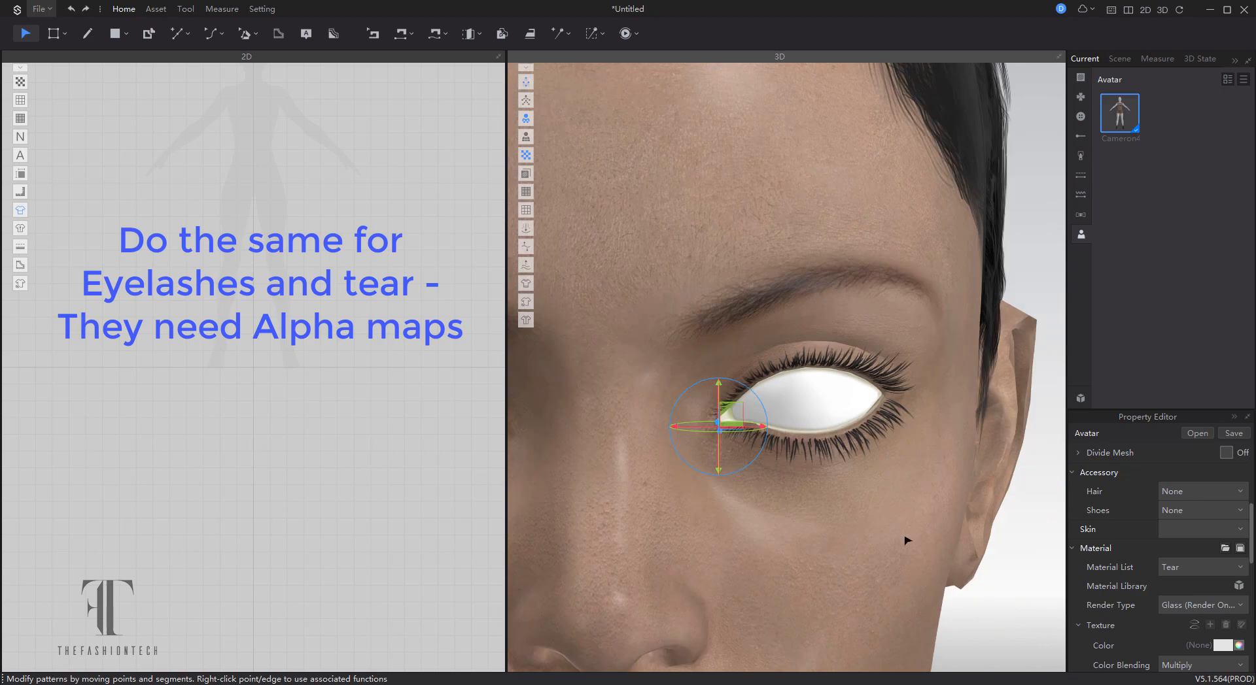
{"action": "right_click_drag", "start_coordinate": [934, 510], "coordinate": [976, 507]}
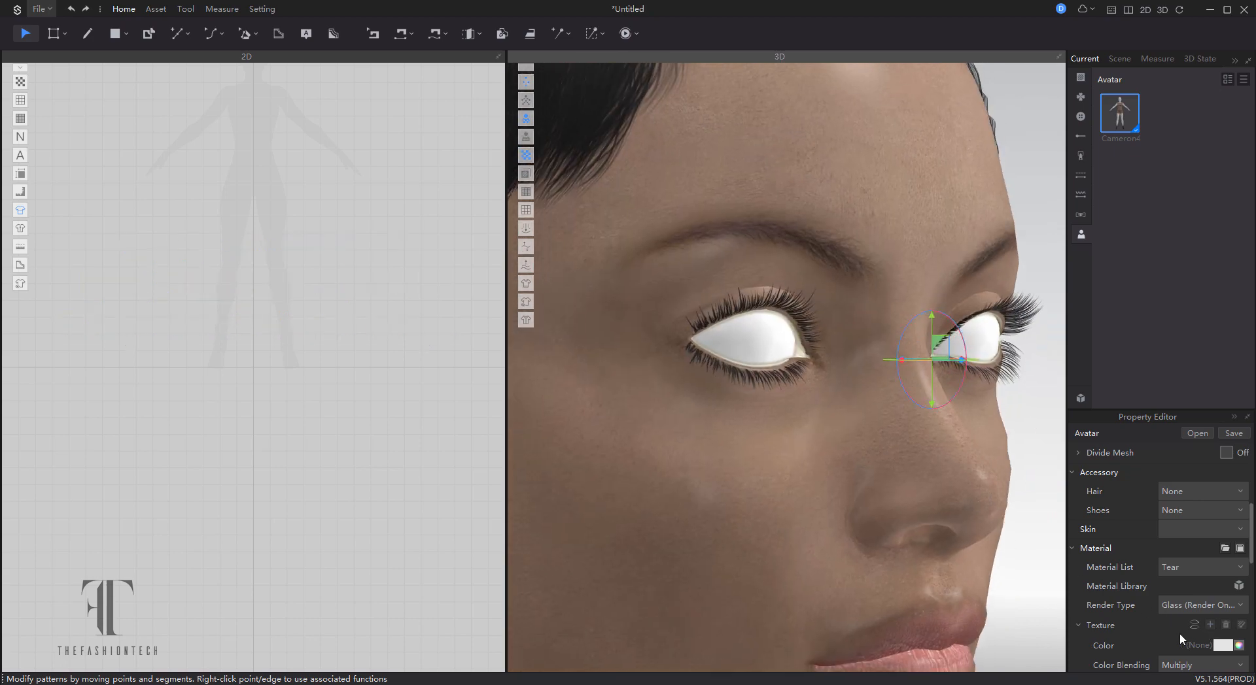
{"action": "scroll", "coordinate": [1180, 633], "scroll_direction": "down", "scroll_amount": 5}
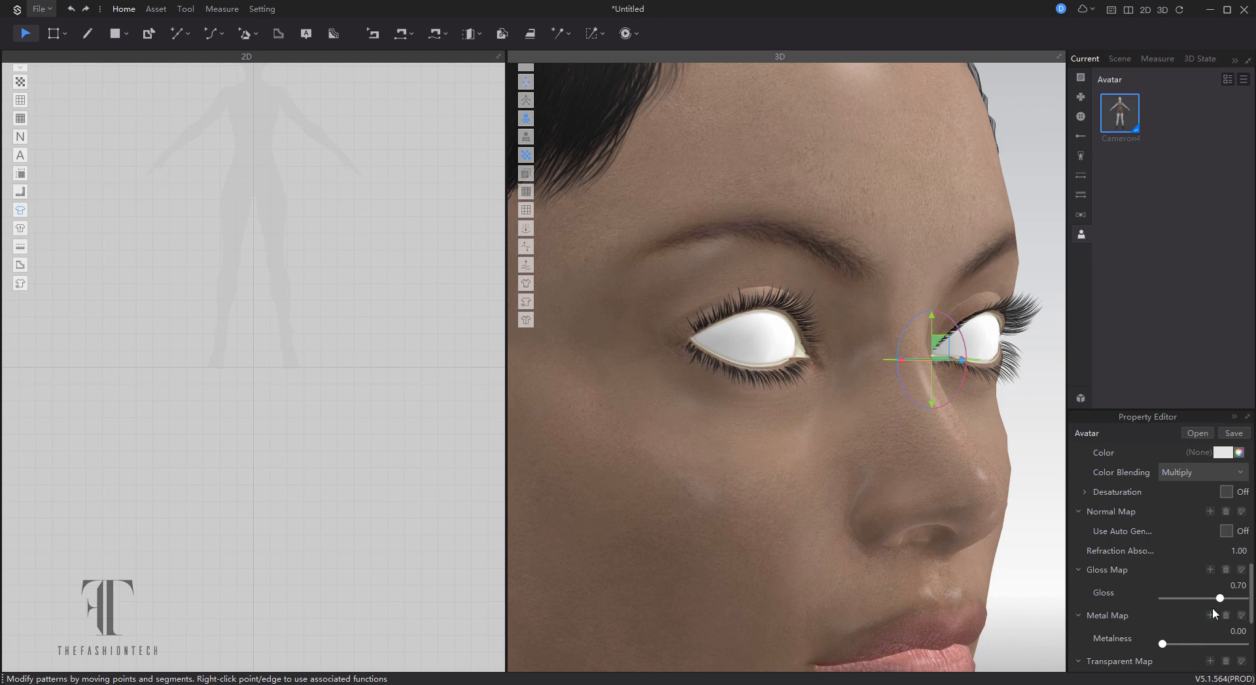
{"action": "left_click_drag", "start_coordinate": [1220, 598], "coordinate": [1238, 599]}
Step: Set the transparent map alpha to 0.00 for both outer eye layers, over the iris and over the white of the eye
{"action": "left_click", "coordinate": [769, 346]}
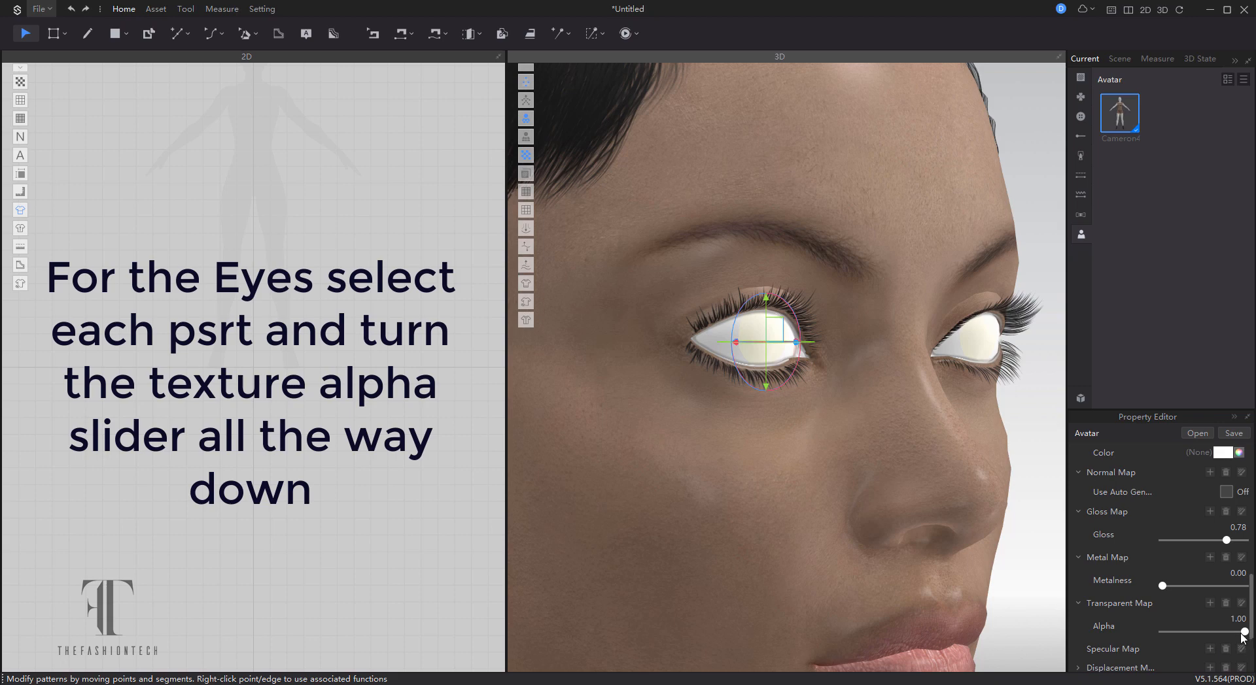
{"action": "left_click_drag", "start_coordinate": [1245, 632], "coordinate": [1146, 632]}
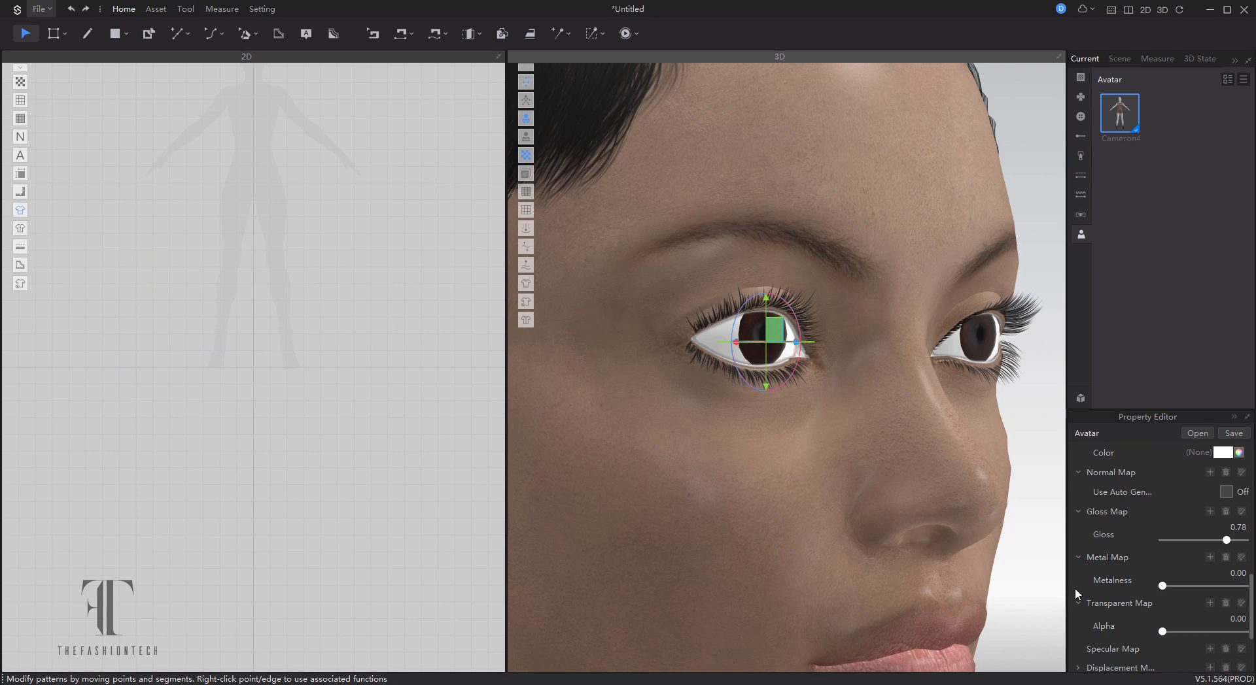
{"action": "left_click", "coordinate": [722, 339]}
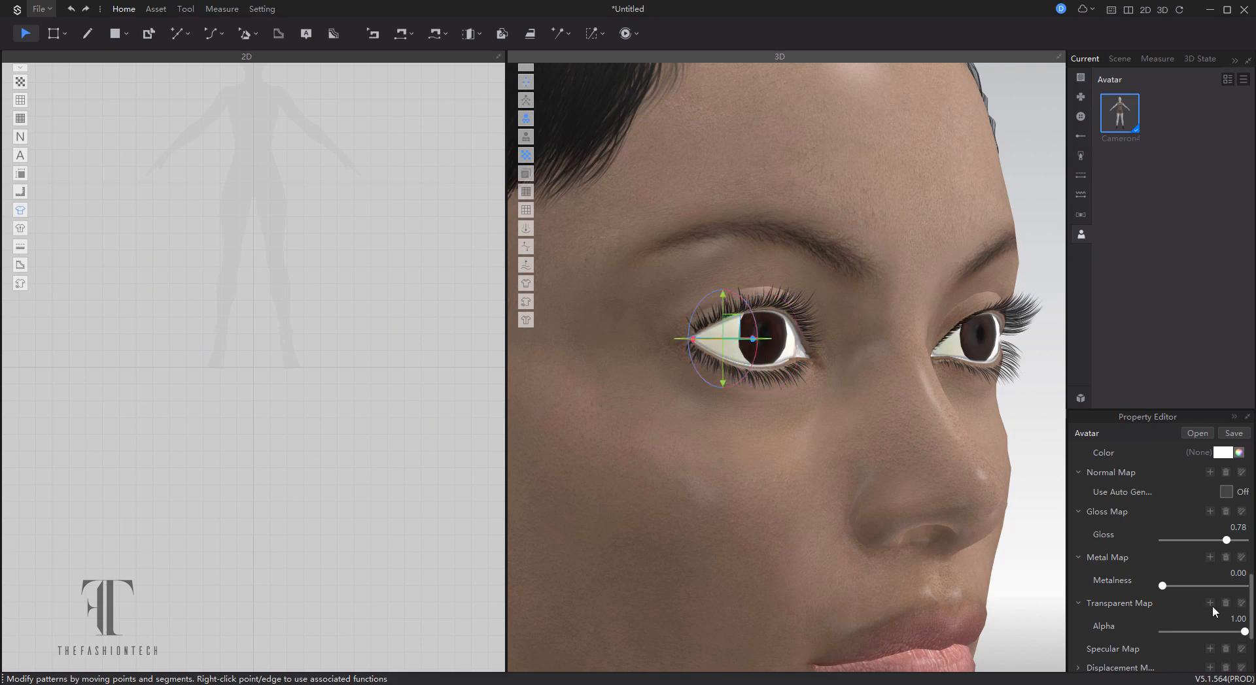
{"action": "left_click_drag", "start_coordinate": [1244, 632], "coordinate": [1113, 641]}
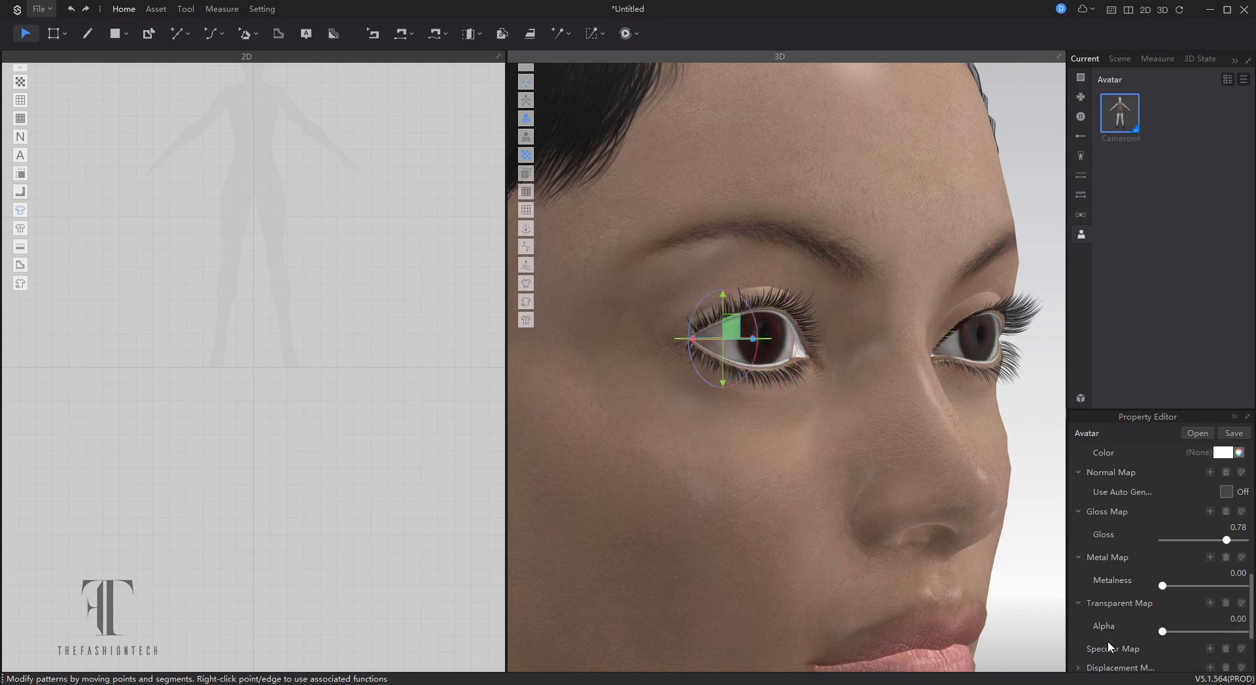
Step: Select the Tear material, lower its transparent map alpha and deselect the avatar
{"action": "left_click", "coordinate": [796, 350]}
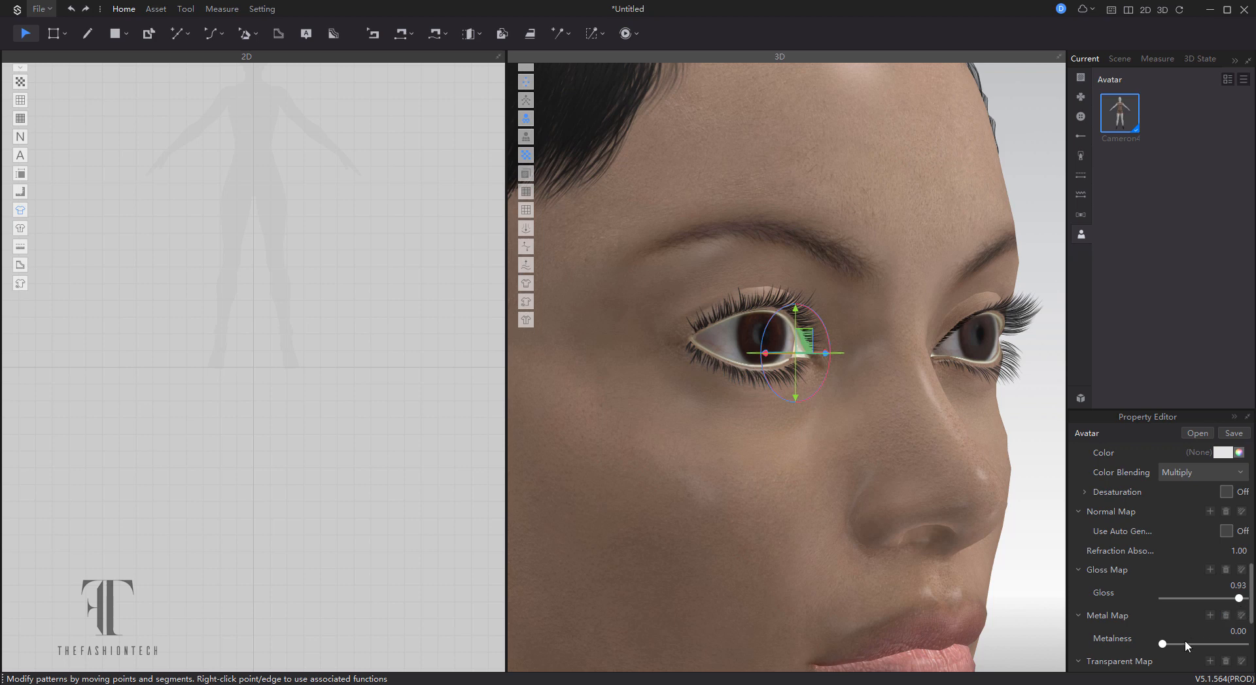
{"action": "scroll", "coordinate": [1191, 597], "scroll_direction": "down", "scroll_amount": 5}
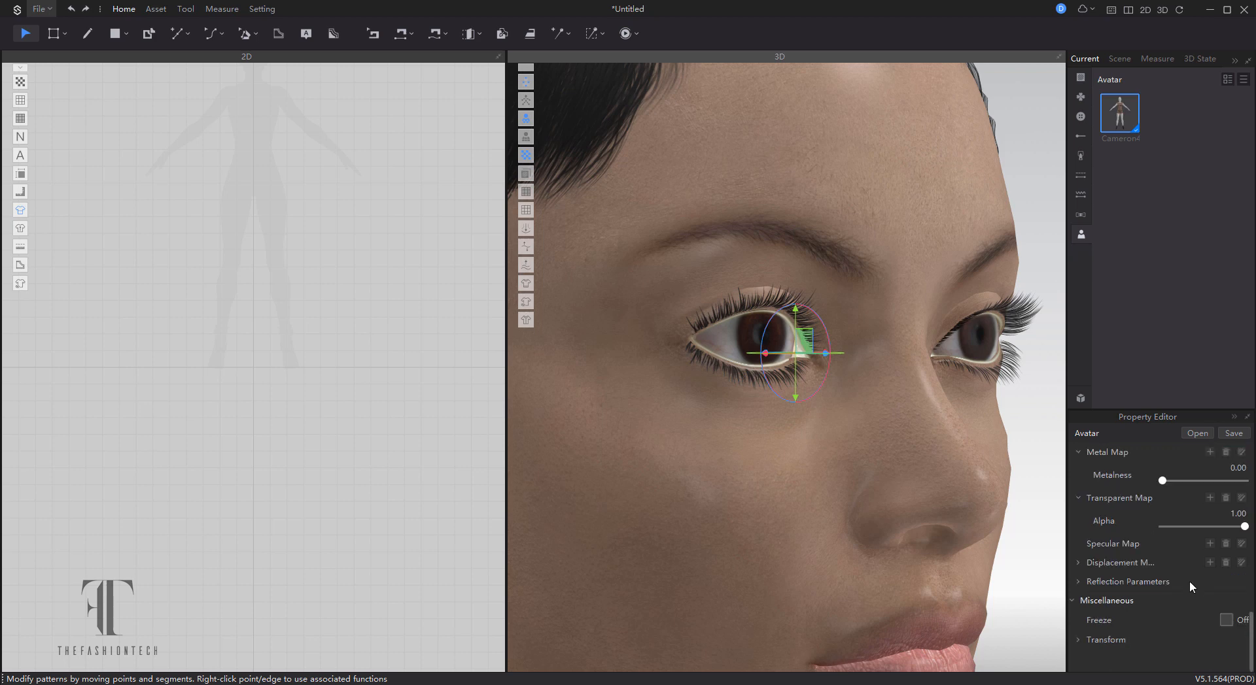
{"action": "left_click_drag", "start_coordinate": [1245, 527], "coordinate": [1182, 528]}
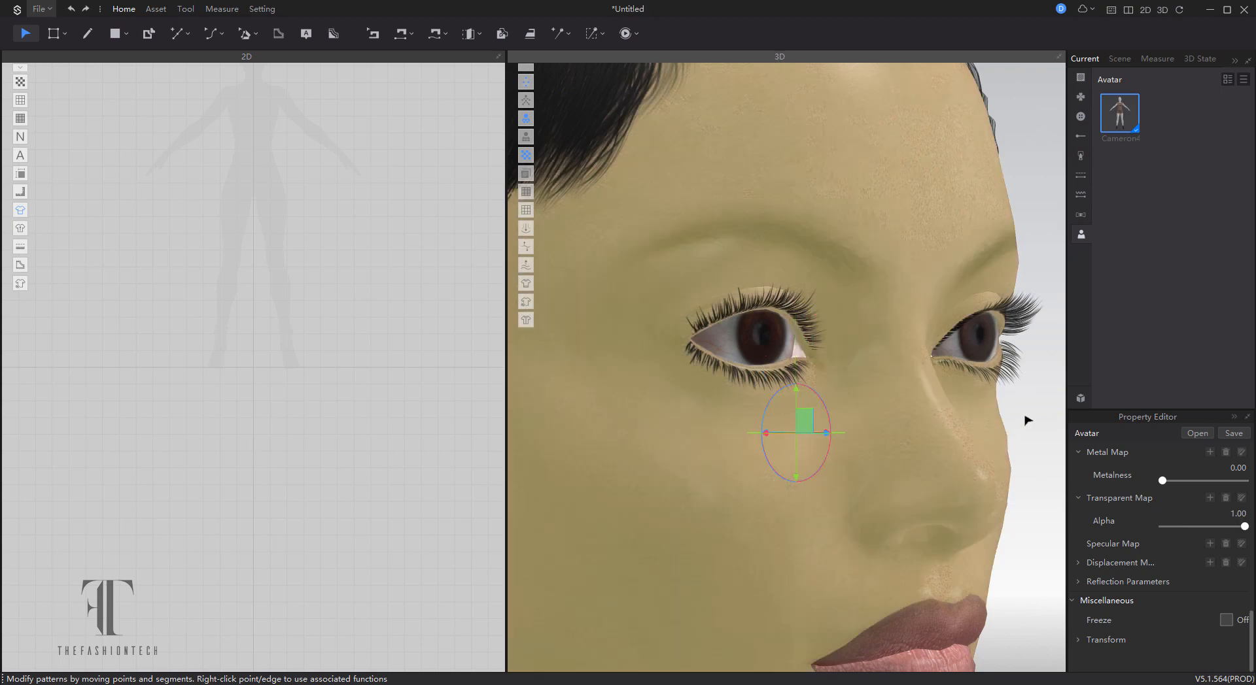
{"action": "left_click", "coordinate": [1028, 420]}
{"action": "scroll", "coordinate": [886, 425], "scroll_direction": "down", "scroll_amount": 5}
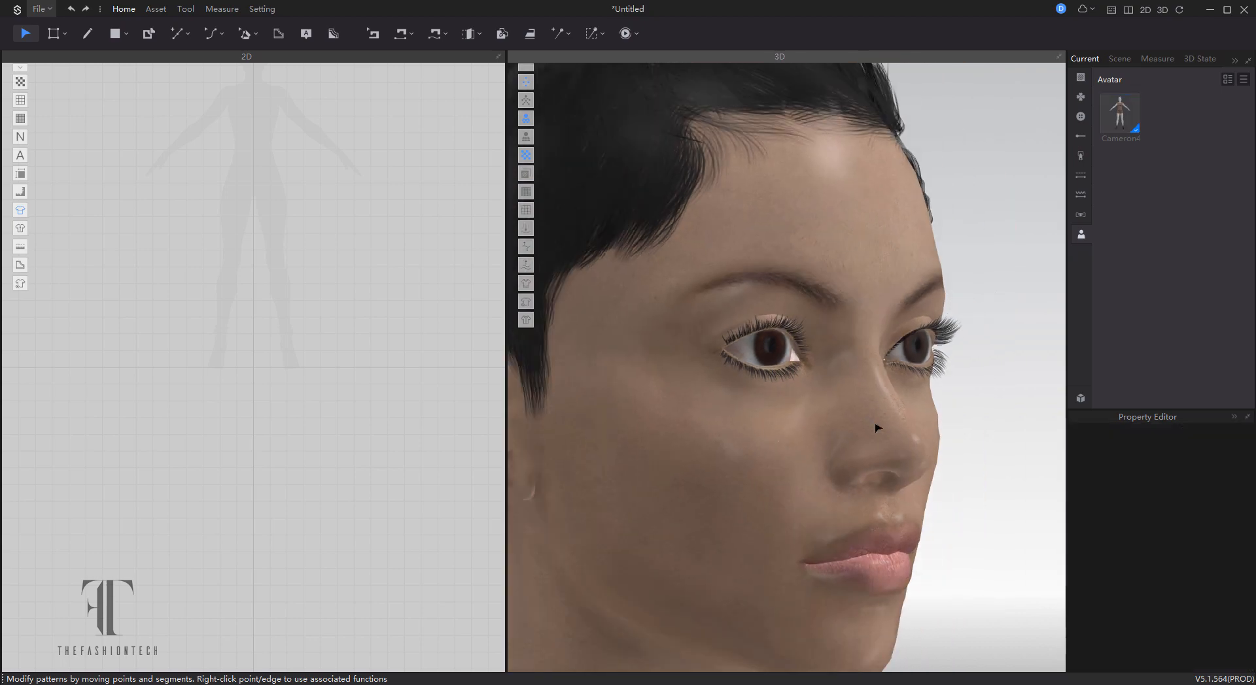
{"action": "scroll", "coordinate": [954, 431], "scroll_direction": "up", "scroll_amount": 2}
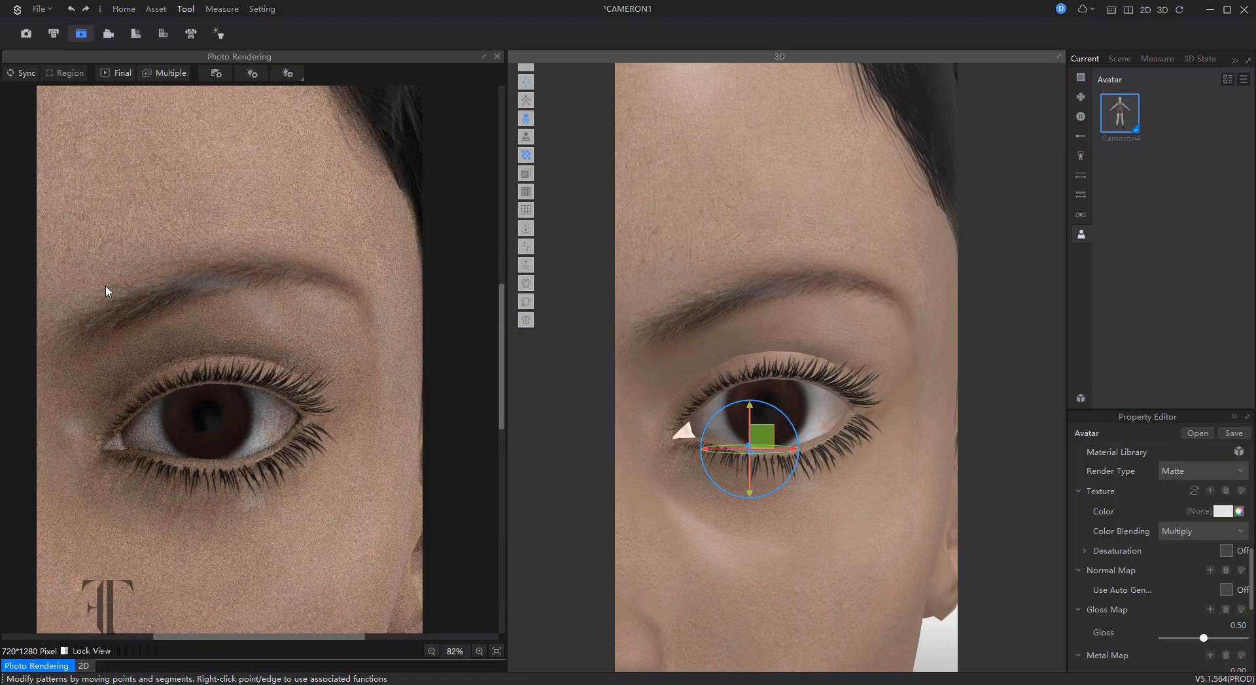
Step: Save the project and start a synced photo rendering of the avatar's head and shoulders
{"action": "key", "text": "ctrl+s"}
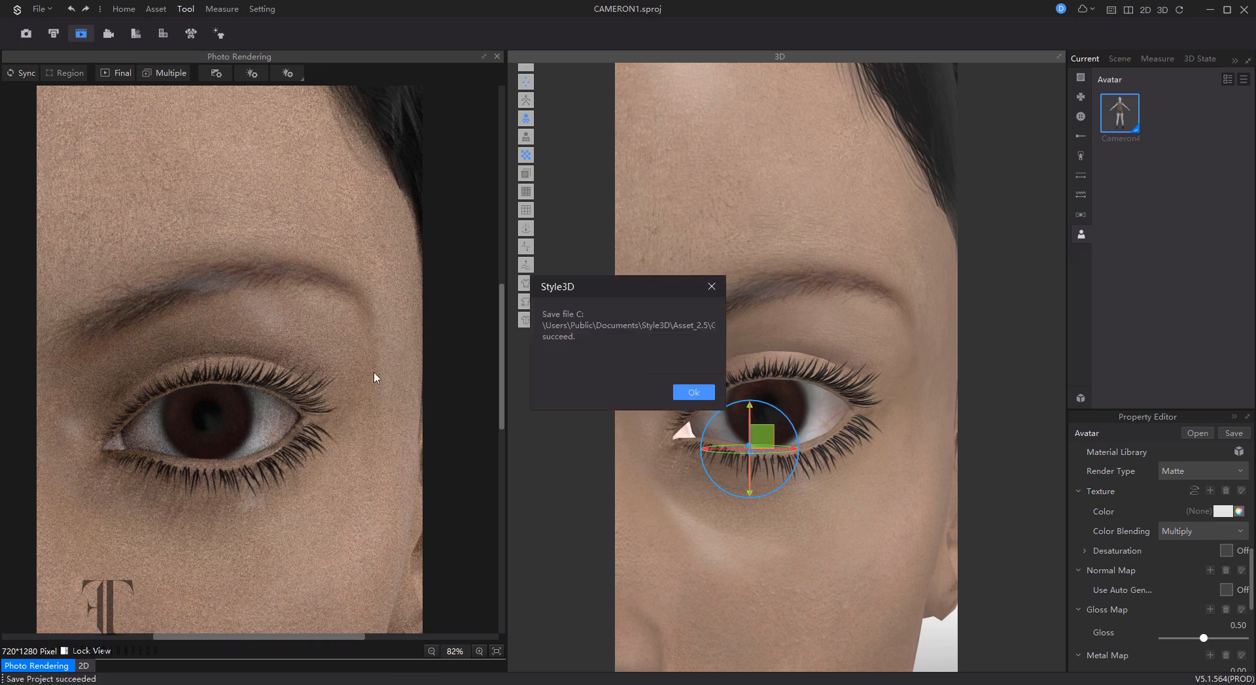
{"action": "left_click", "coordinate": [691, 393]}
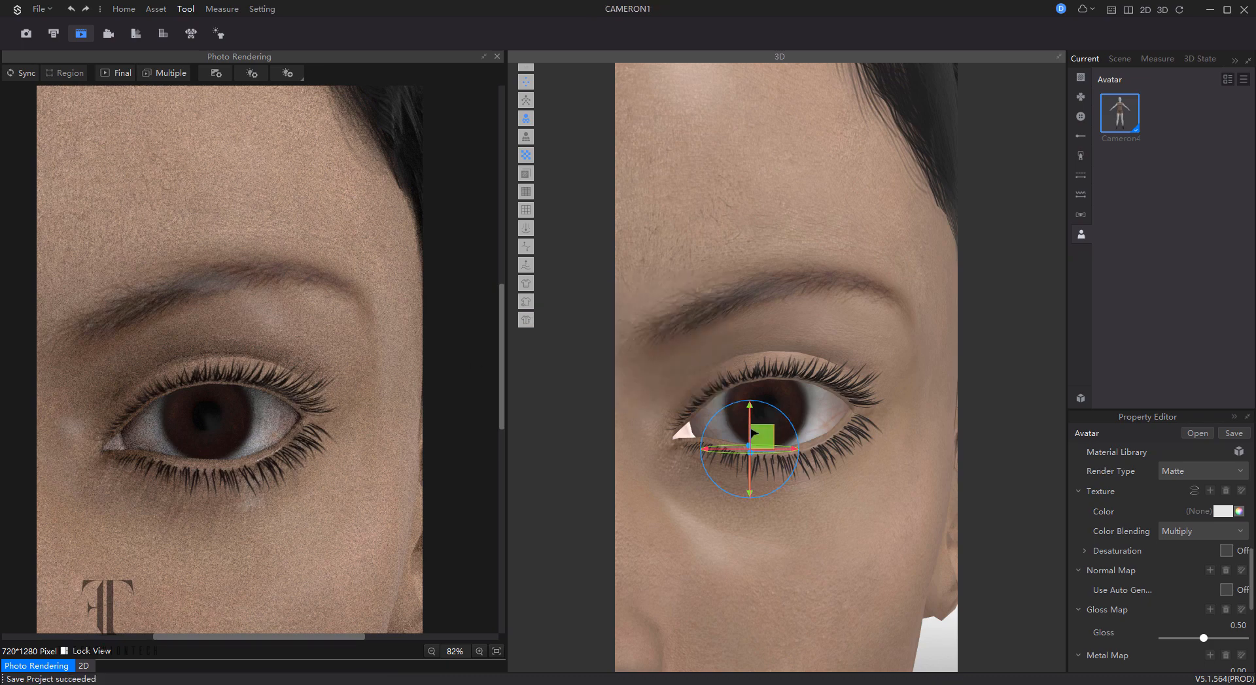
{"action": "scroll", "coordinate": [755, 432], "scroll_direction": "down", "scroll_amount": 10}
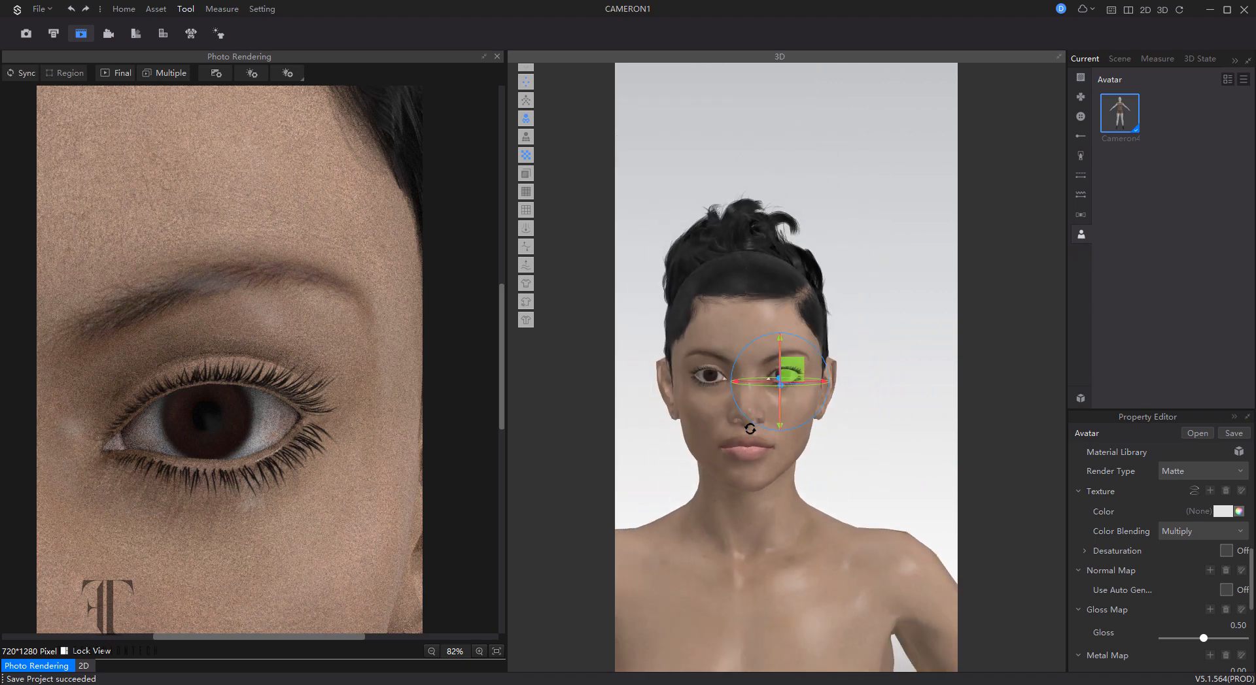
{"action": "left_click", "coordinate": [25, 77]}
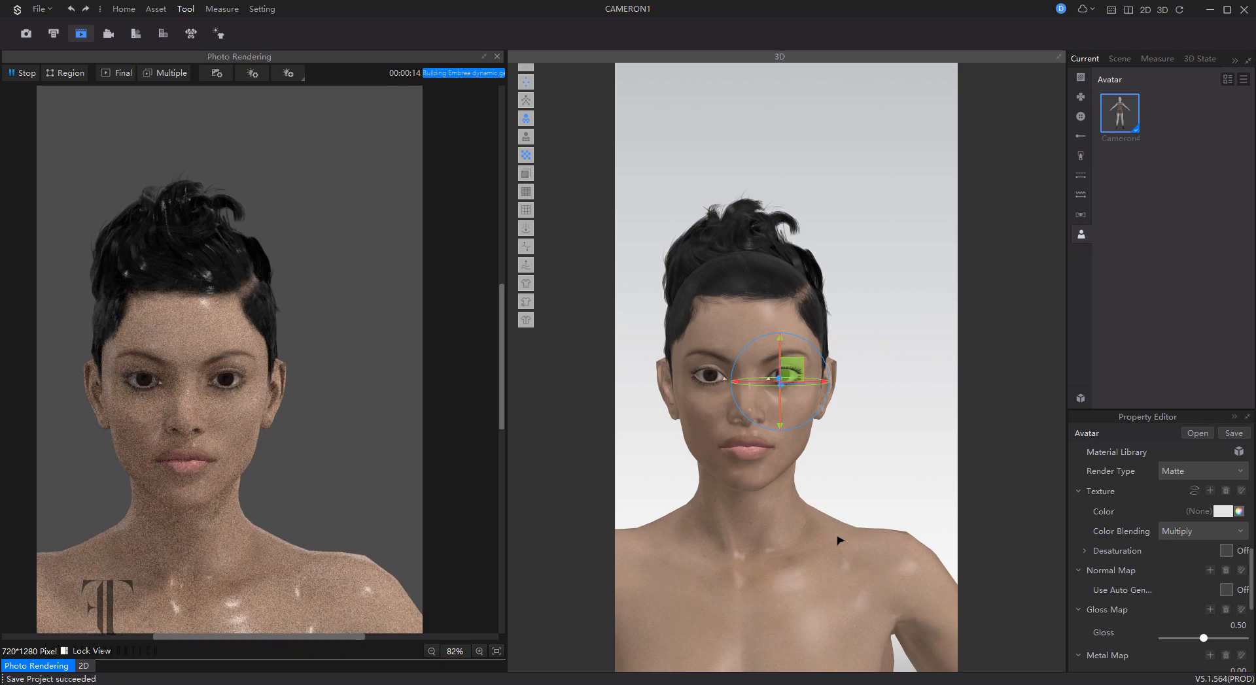
Step: Select the torso, face, ears, arms and legs skin materials together on the avatar
{"action": "middle_click_drag", "start_coordinate": [855, 505], "coordinate": [869, 373]}
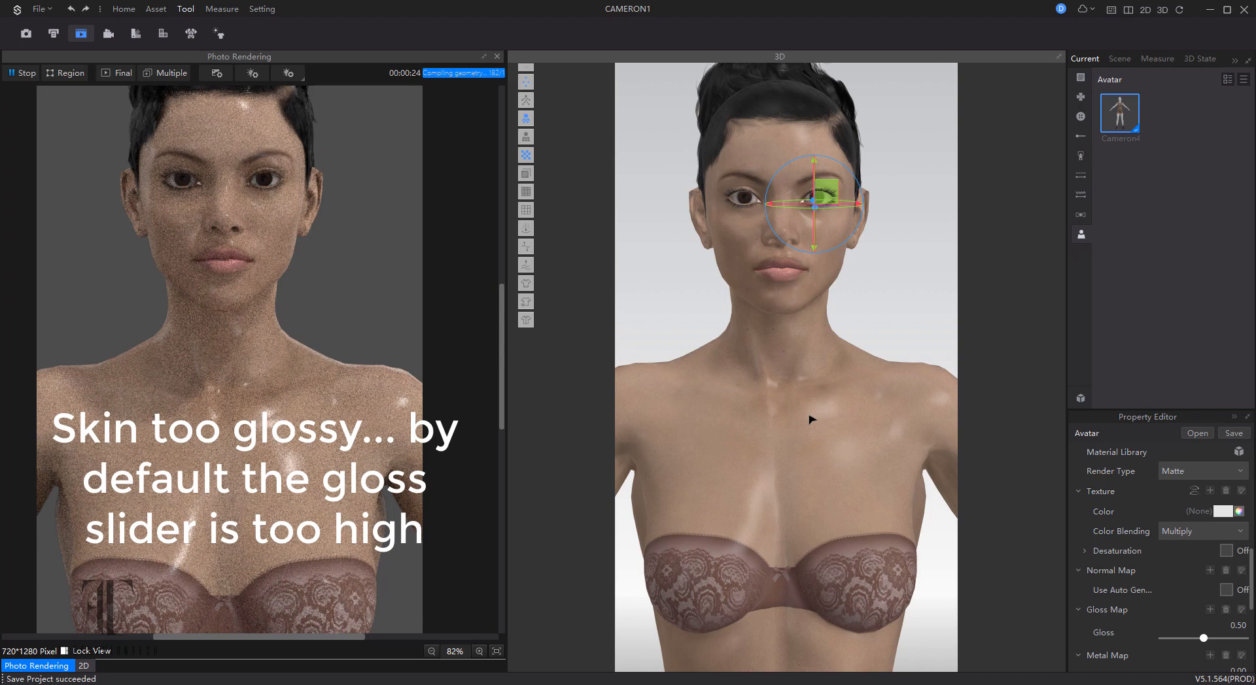
{"action": "left_click", "coordinate": [811, 419]}
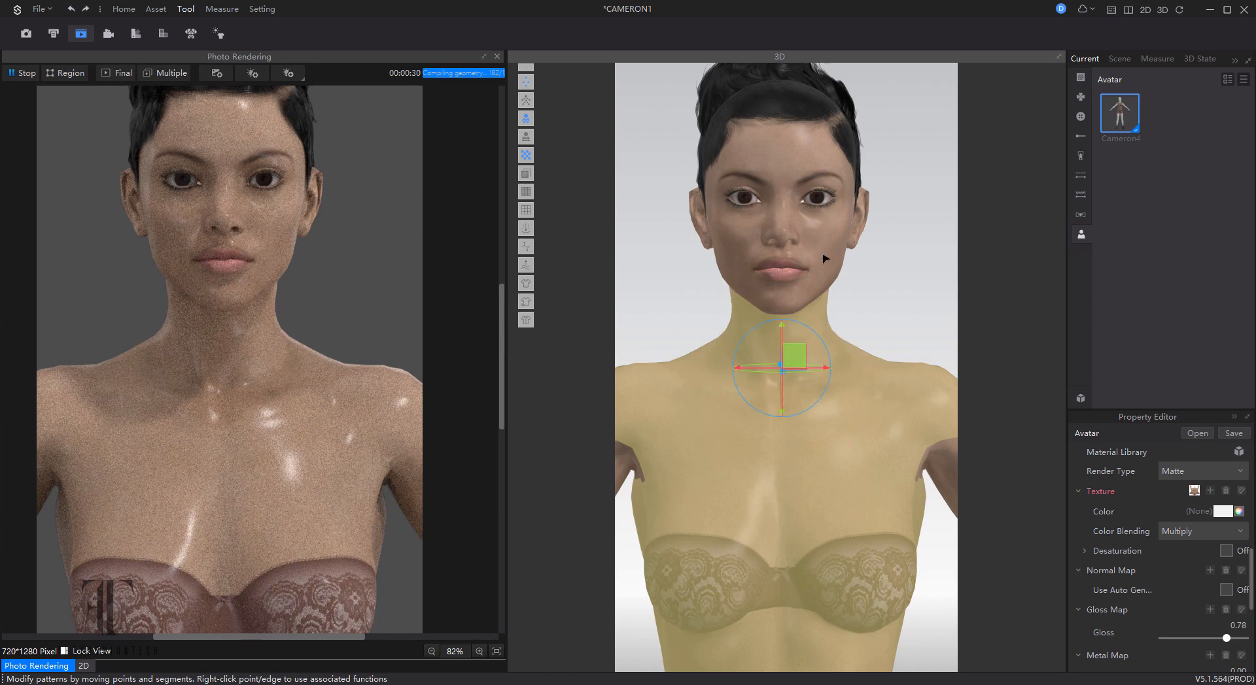
{"action": "left_click", "coordinate": [859, 230]}
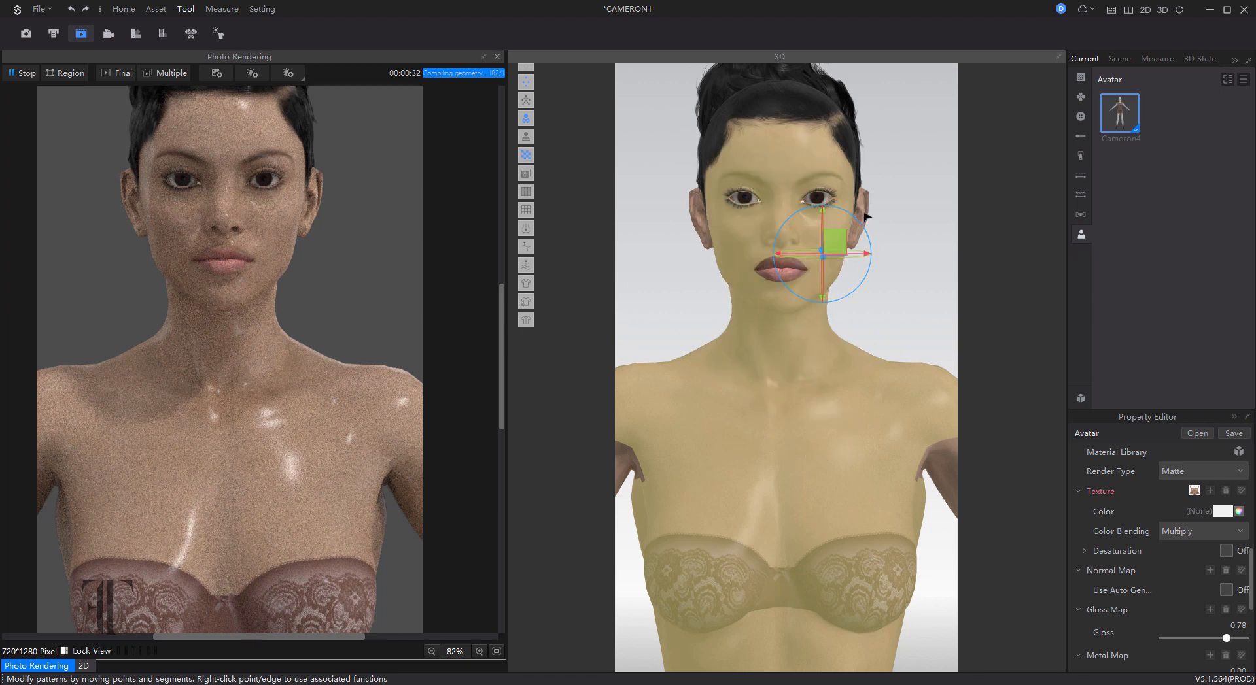
{"action": "left_click", "coordinate": [865, 214]}
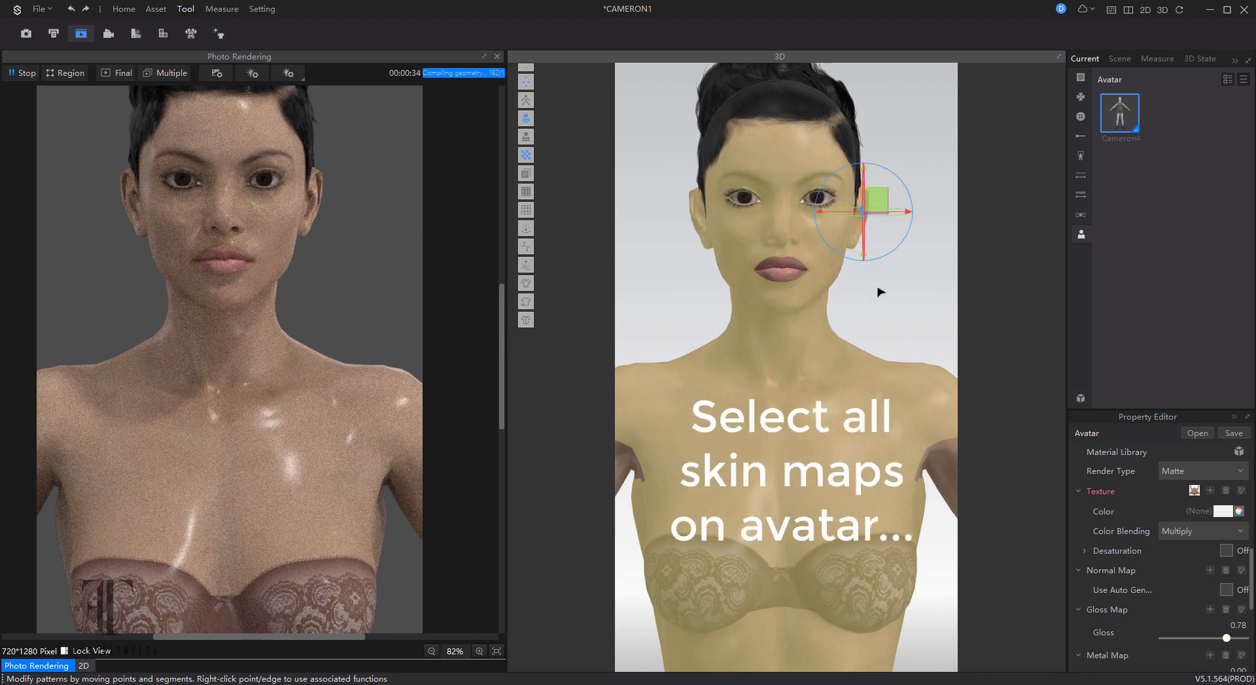
{"action": "left_click", "coordinate": [944, 468]}
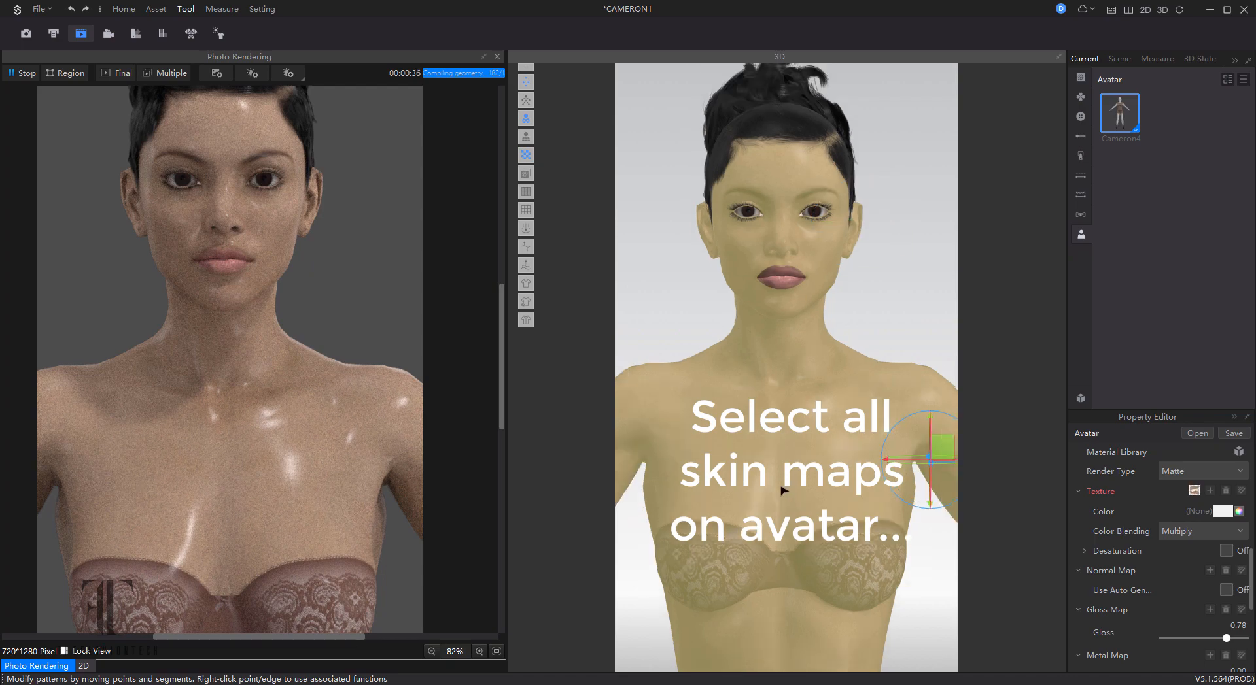
{"action": "scroll", "coordinate": [780, 485], "scroll_direction": "down", "scroll_amount": 3}
{"action": "middle_click_drag", "start_coordinate": [810, 440], "coordinate": [794, 323]}
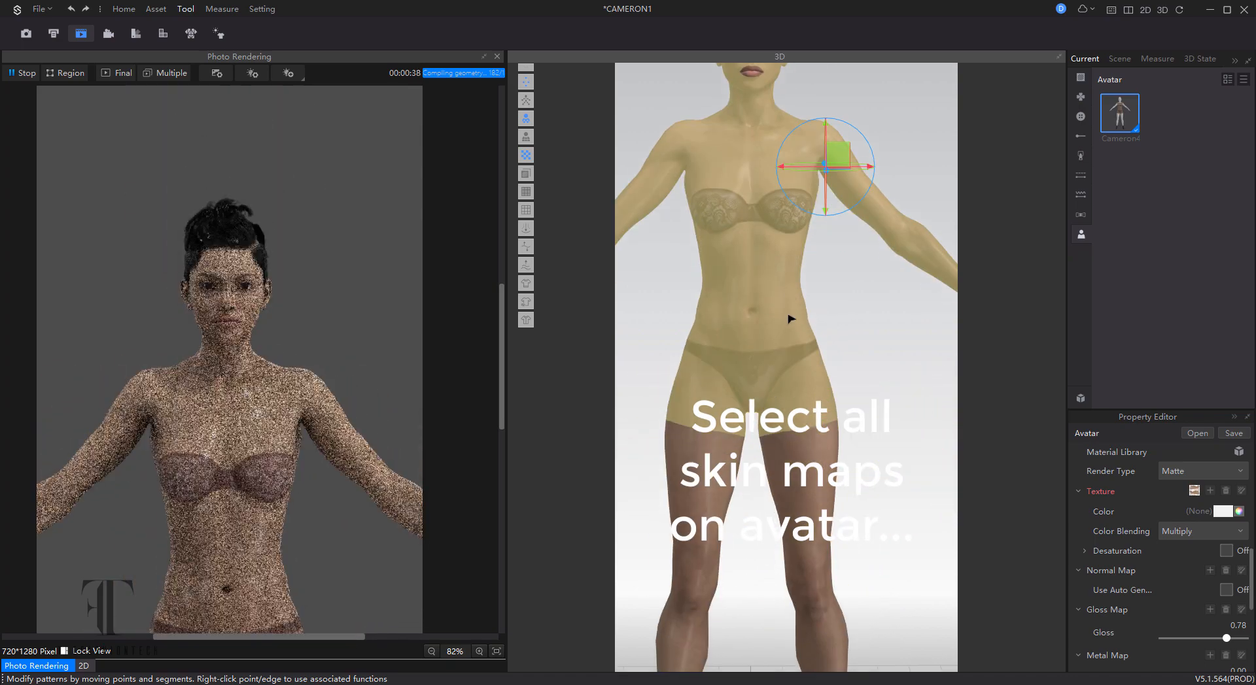
{"action": "left_click", "coordinate": [803, 425]}
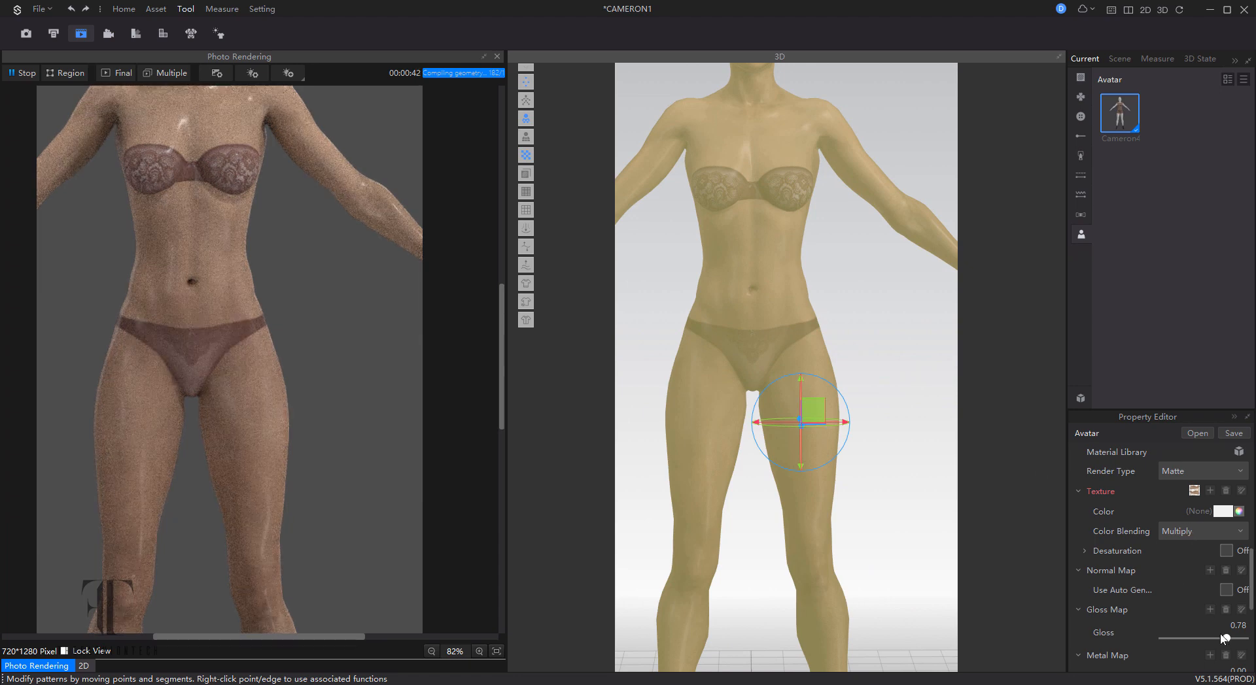
Step: Set the gloss of the selected skin materials to 0.26 and inspect the rendered skin up close
{"action": "left_click_drag", "start_coordinate": [1198, 639], "coordinate": [1183, 645]}
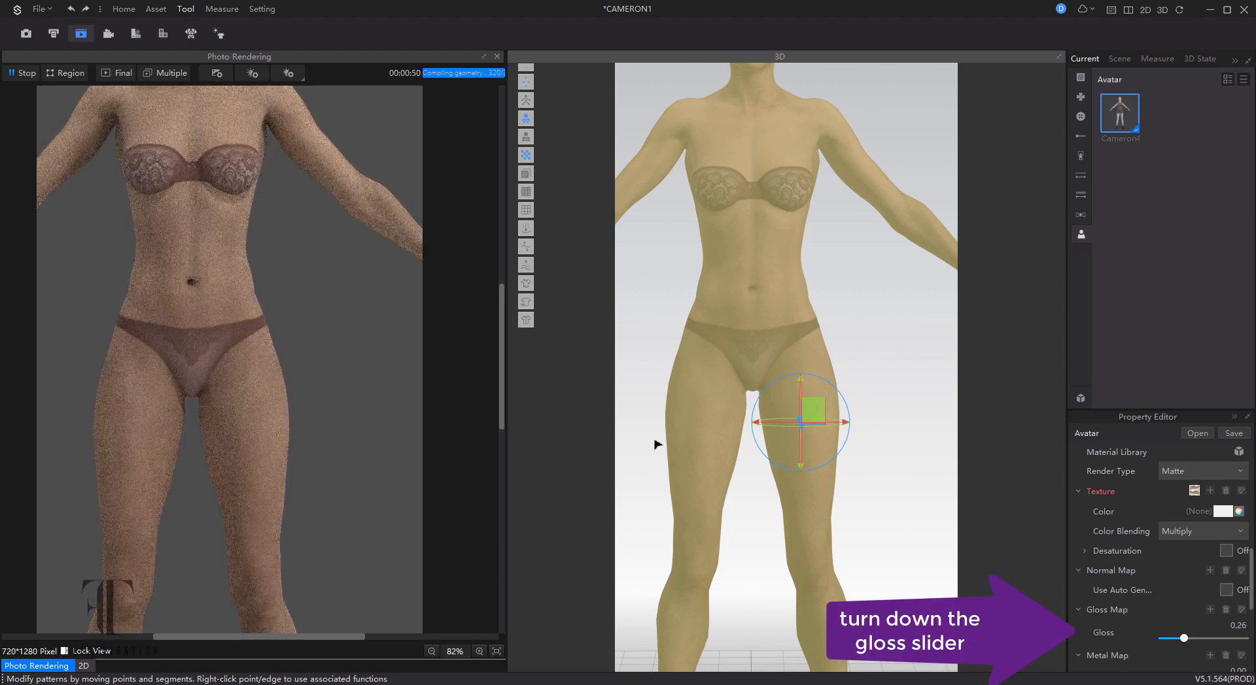
{"action": "scroll", "coordinate": [187, 323], "scroll_direction": "up", "scroll_amount": 3}
{"action": "scroll", "coordinate": [199, 332], "scroll_direction": "up", "scroll_amount": 1}
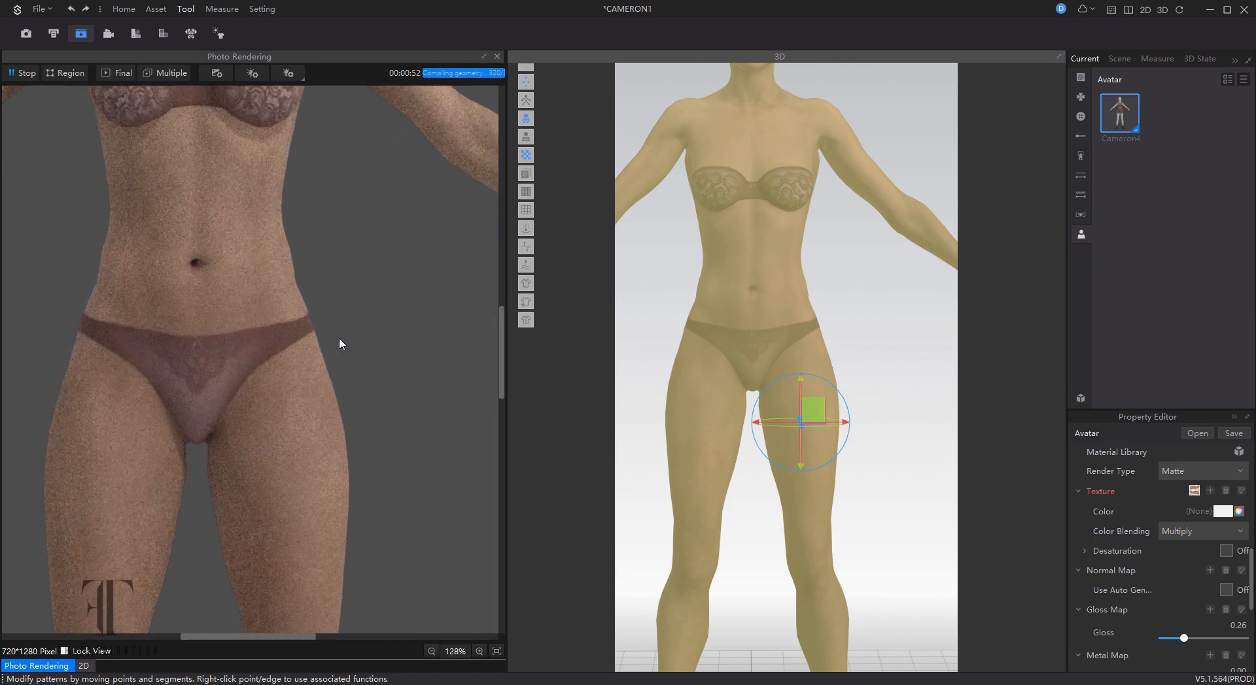
Step: Raise the gloss of the selected skin materials to 0.56 and slightly further, checking the rendered face, and deselect the avatar
{"action": "left_click", "coordinate": [1199, 639]}
{"action": "left_click", "coordinate": [1214, 638]}
{"action": "middle_click_drag", "start_coordinate": [710, 238], "coordinate": [744, 445]}
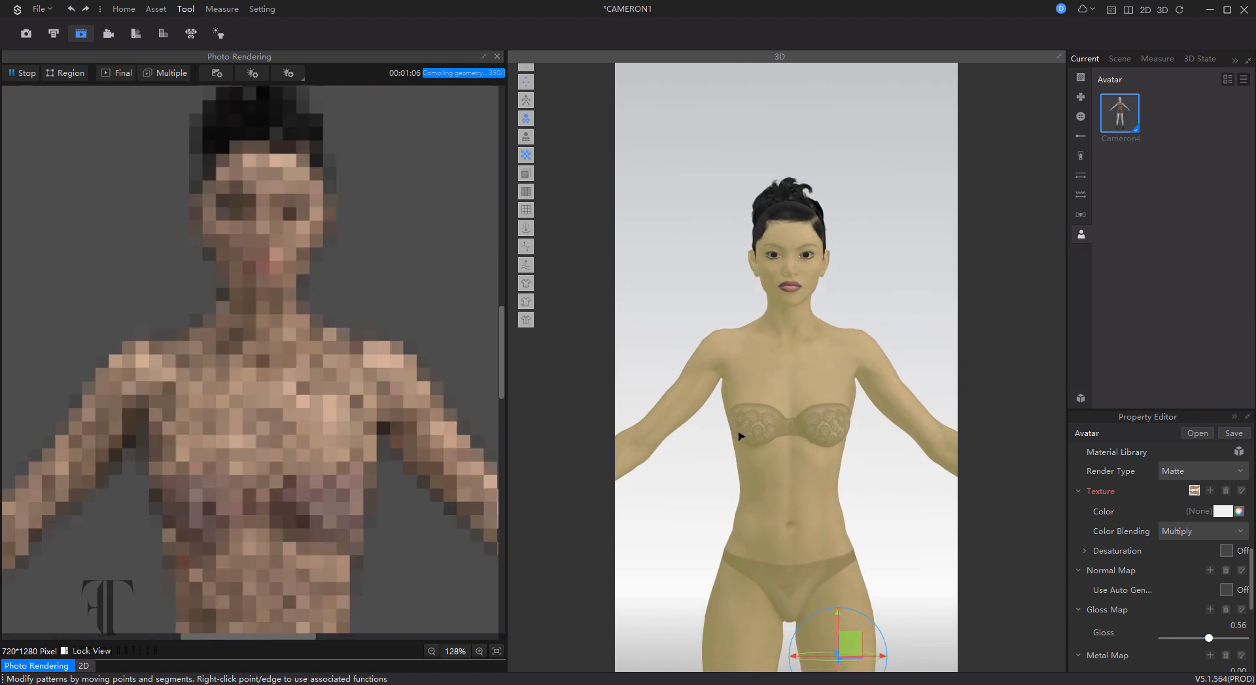
{"action": "scroll", "coordinate": [787, 333], "scroll_direction": "up", "scroll_amount": 5}
{"action": "middle_click_drag", "start_coordinate": [804, 277], "coordinate": [801, 434]}
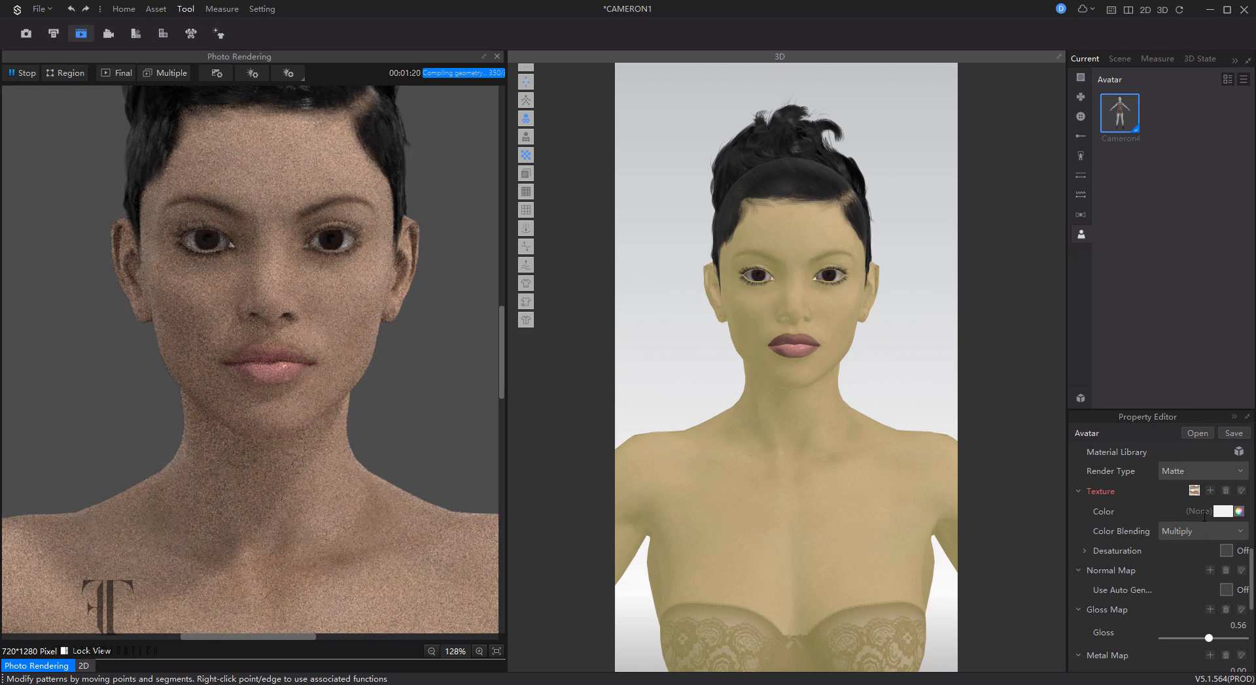
{"action": "left_click", "coordinate": [1219, 638]}
{"action": "left_click", "coordinate": [664, 98]}
Step: Save the project and start a synced photo rendering of a close-up of the avatar's eye and nose
{"action": "left_click", "coordinate": [36, 9]}
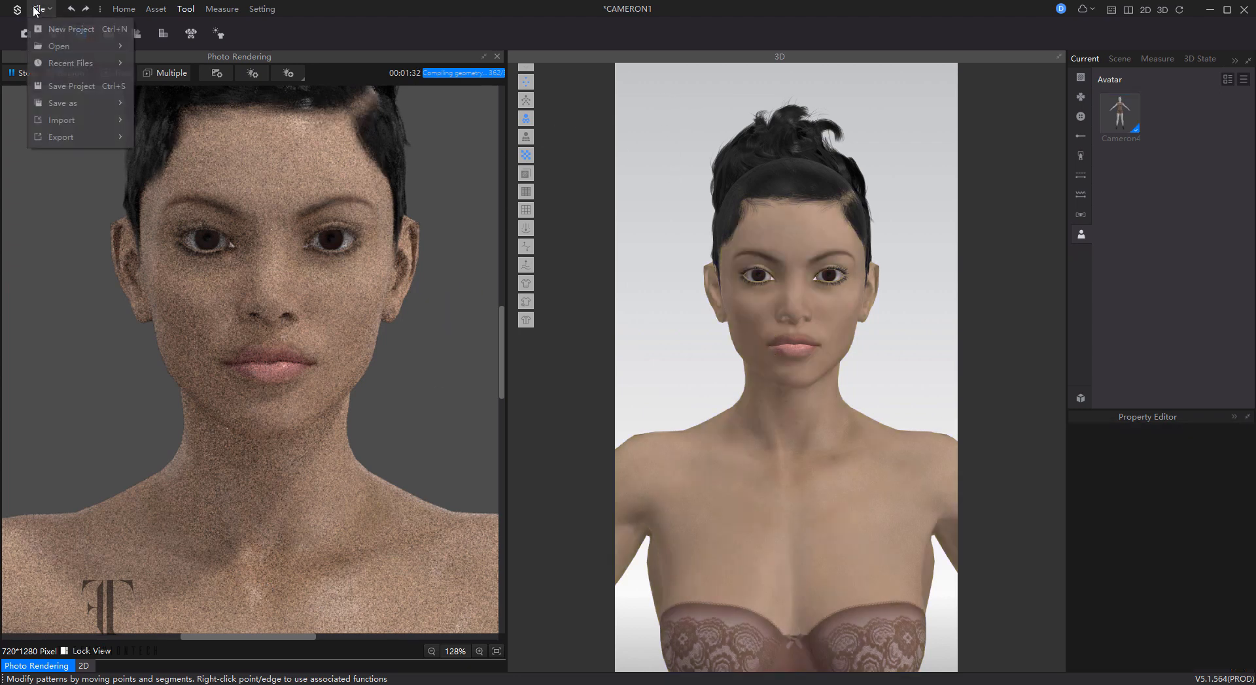
{"action": "left_click", "coordinate": [54, 90]}
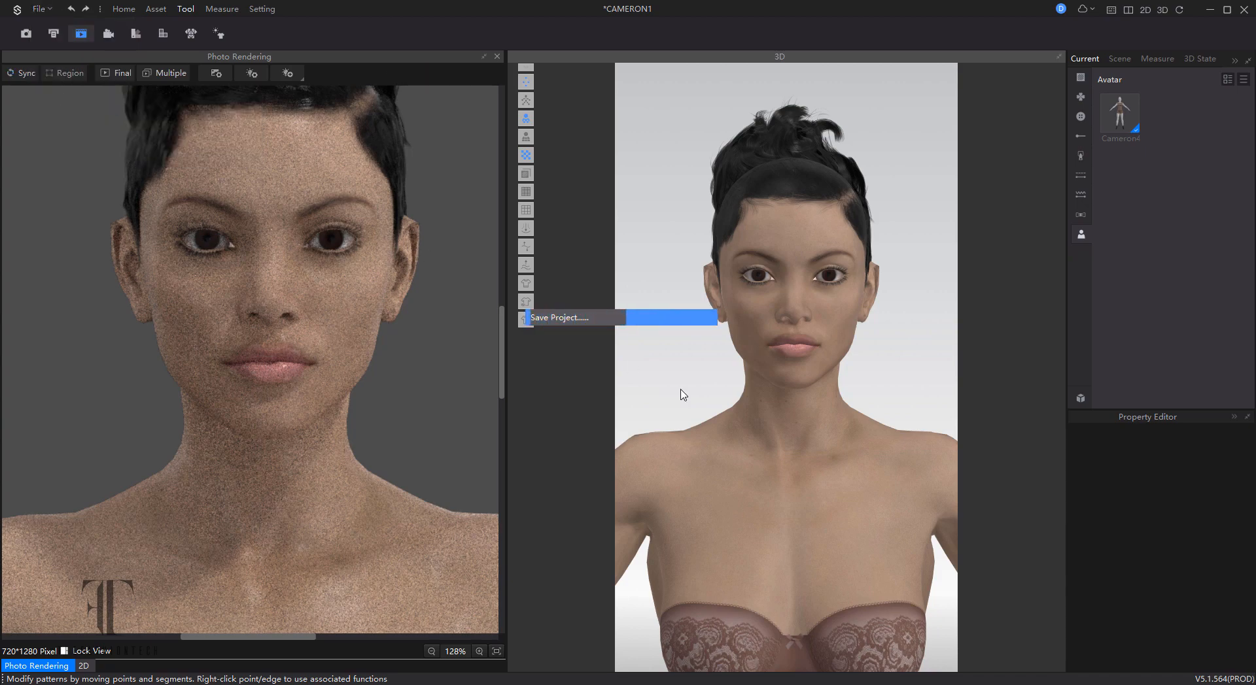
{"action": "scroll", "coordinate": [807, 325], "scroll_direction": "up", "scroll_amount": 10}
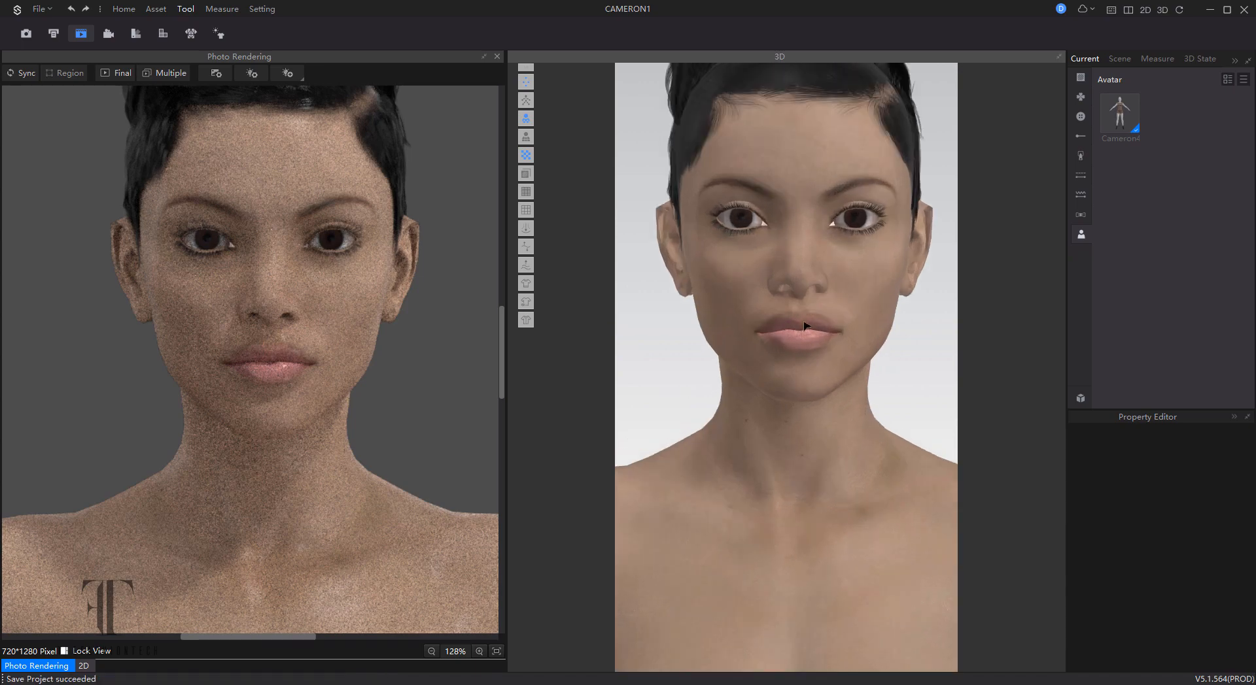
{"action": "middle_click_drag", "start_coordinate": [640, 321], "coordinate": [670, 545]}
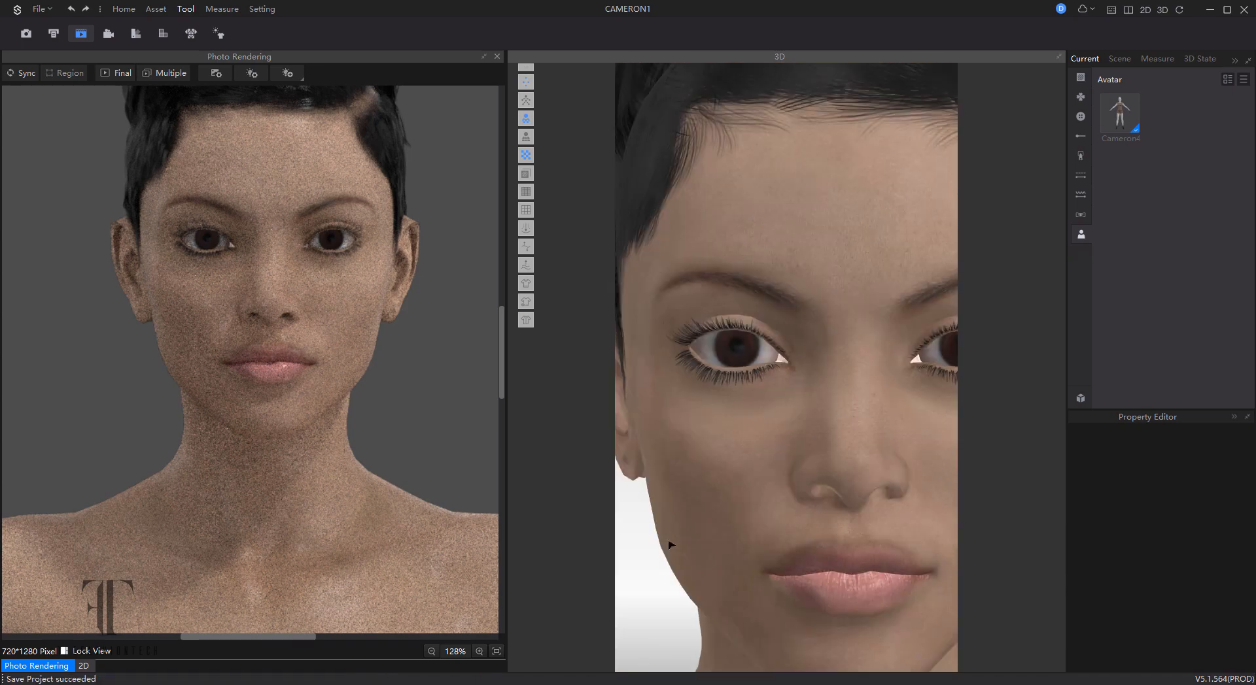
{"action": "left_click", "coordinate": [11, 74]}
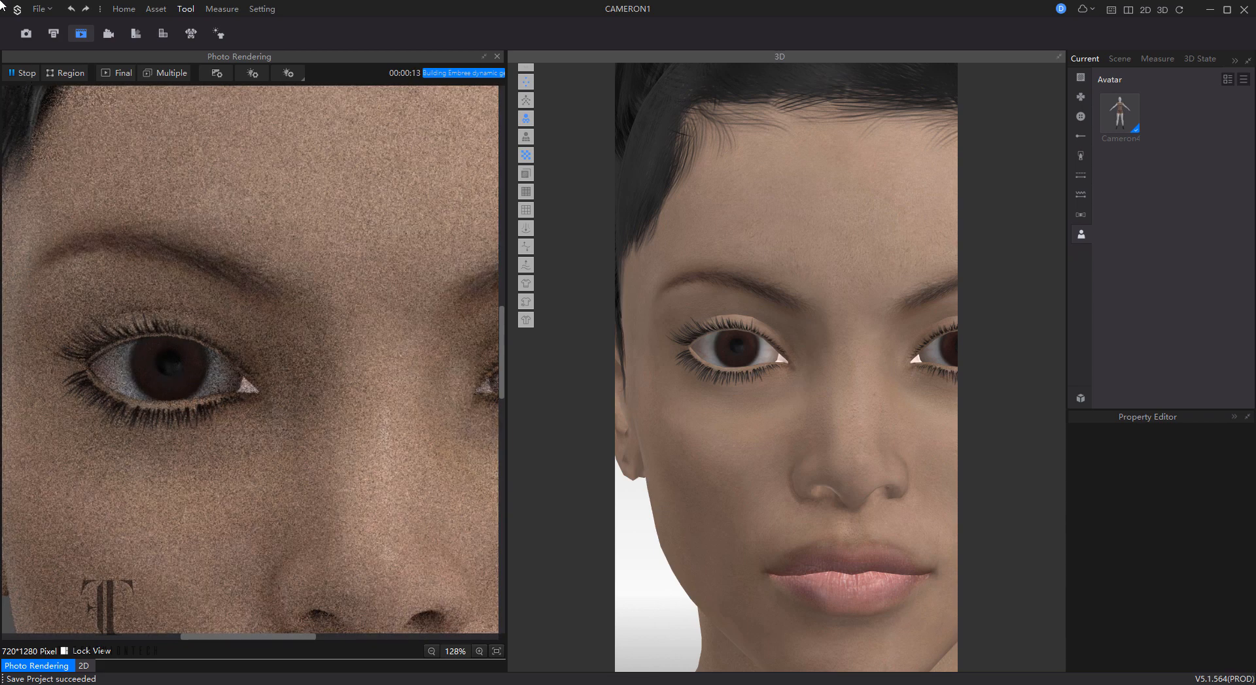
Step: Examine the avatar's face, ear, hair and upper body skin from several angles and distances in the synced photo rendering
{"action": "scroll", "coordinate": [232, 324], "scroll_direction": "down", "scroll_amount": 2}
{"action": "scroll", "coordinate": [232, 322], "scroll_direction": "down", "scroll_amount": 3}
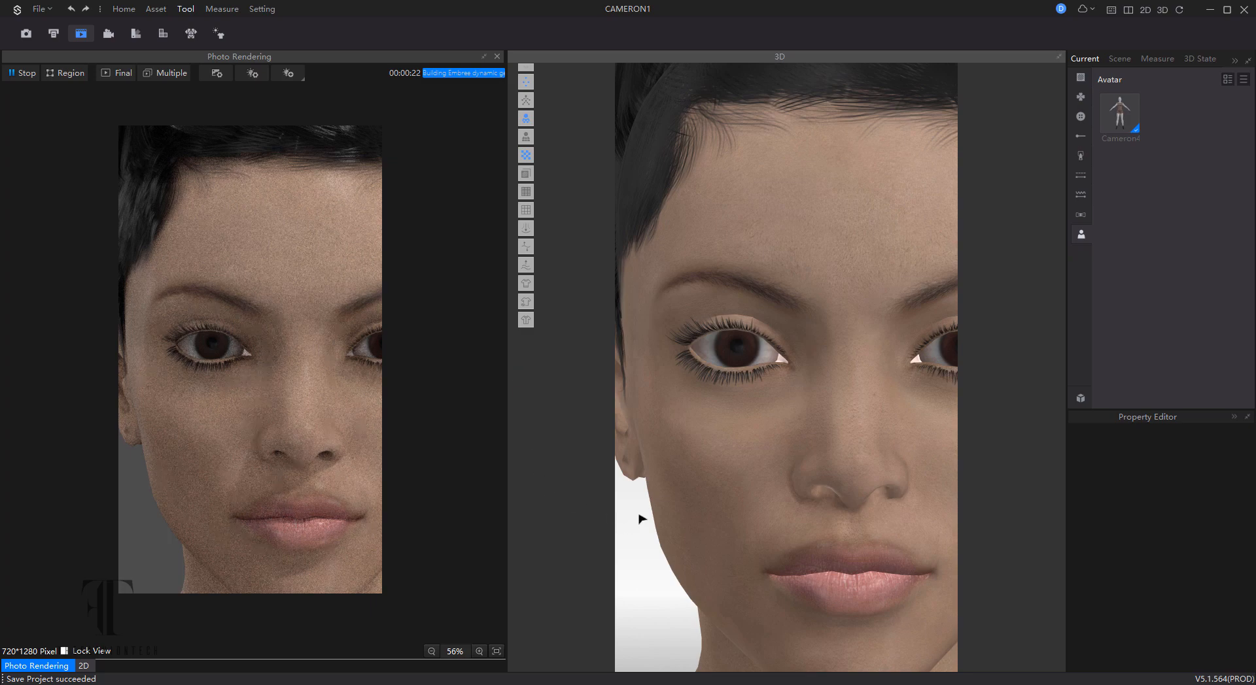
{"action": "right_click_drag", "start_coordinate": [642, 515], "coordinate": [674, 510]}
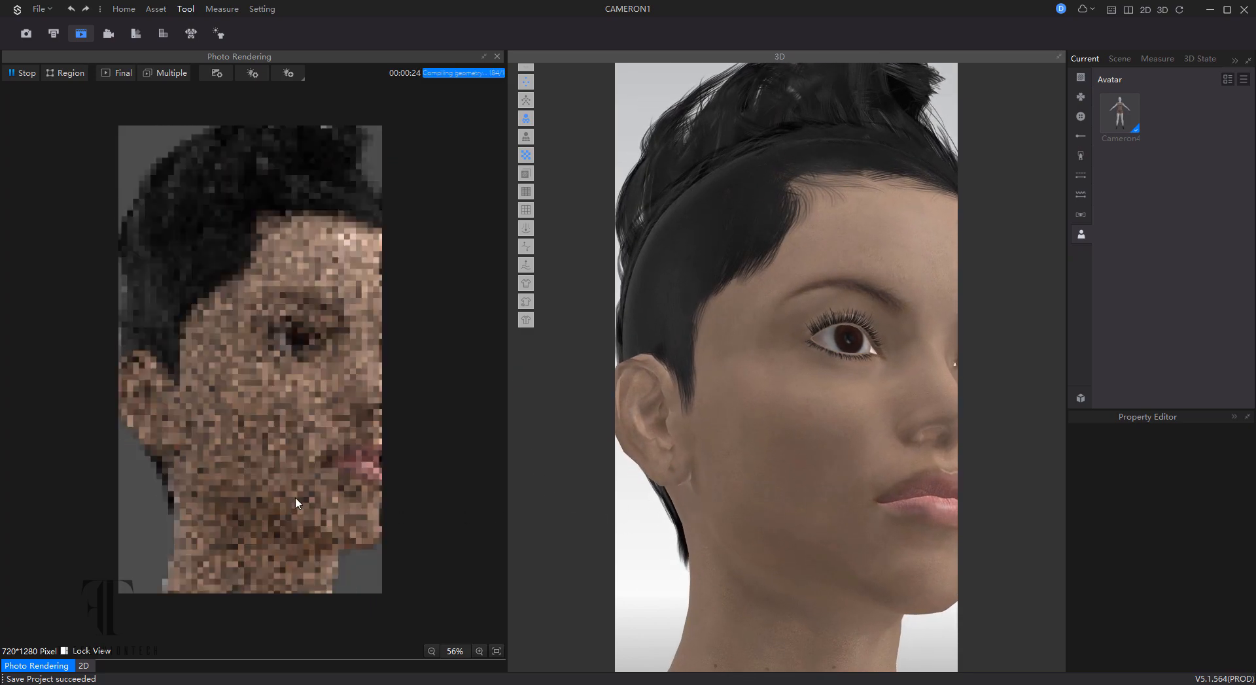
{"action": "scroll", "coordinate": [718, 468], "scroll_direction": "up", "scroll_amount": 5}
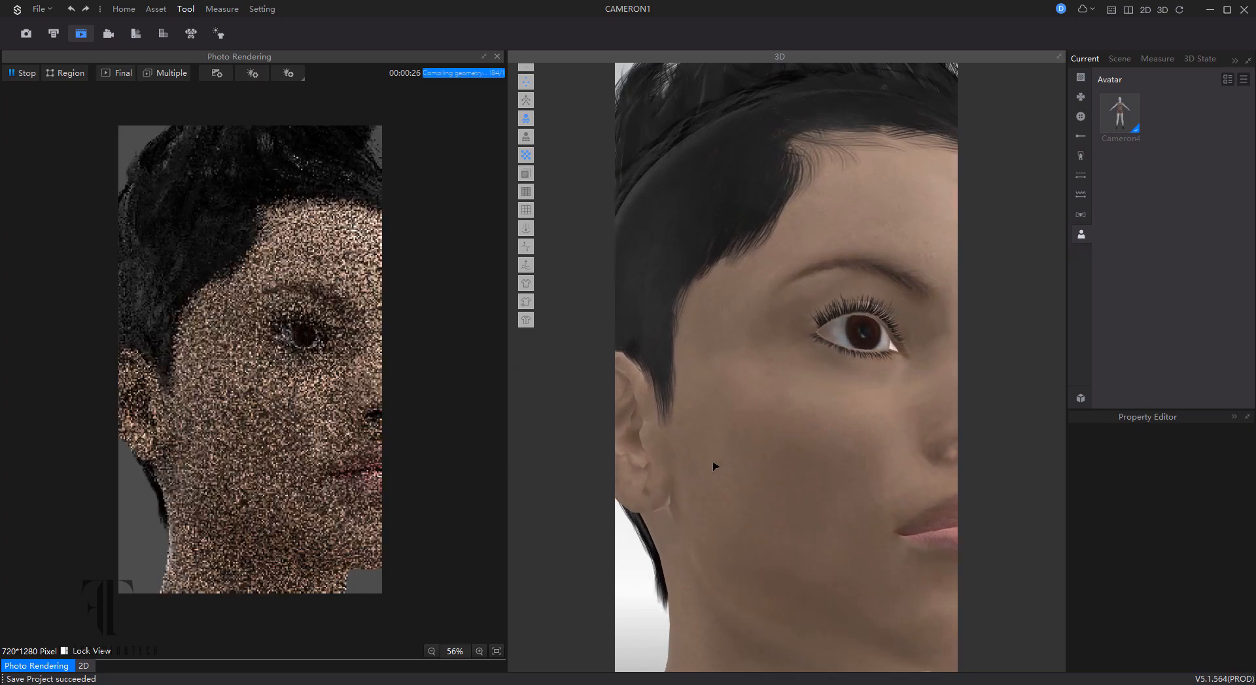
{"action": "right_click_drag", "start_coordinate": [820, 393], "coordinate": [970, 364]}
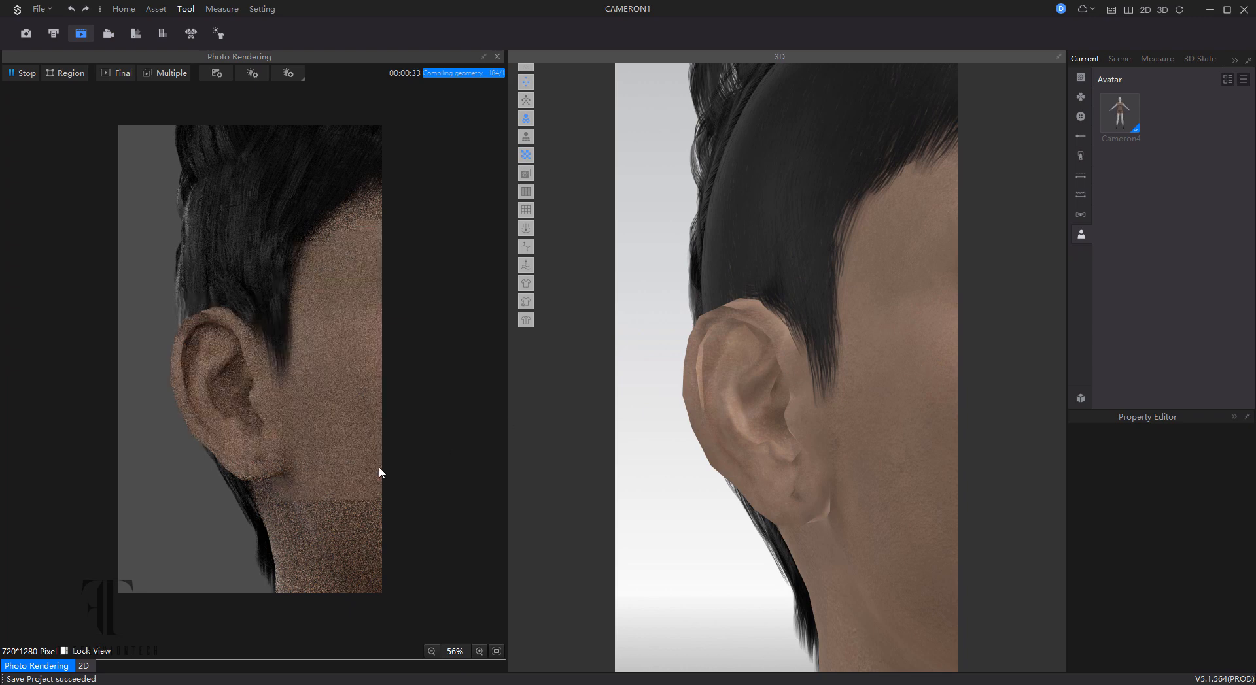
{"action": "scroll", "coordinate": [772, 481], "scroll_direction": "down", "scroll_amount": 5}
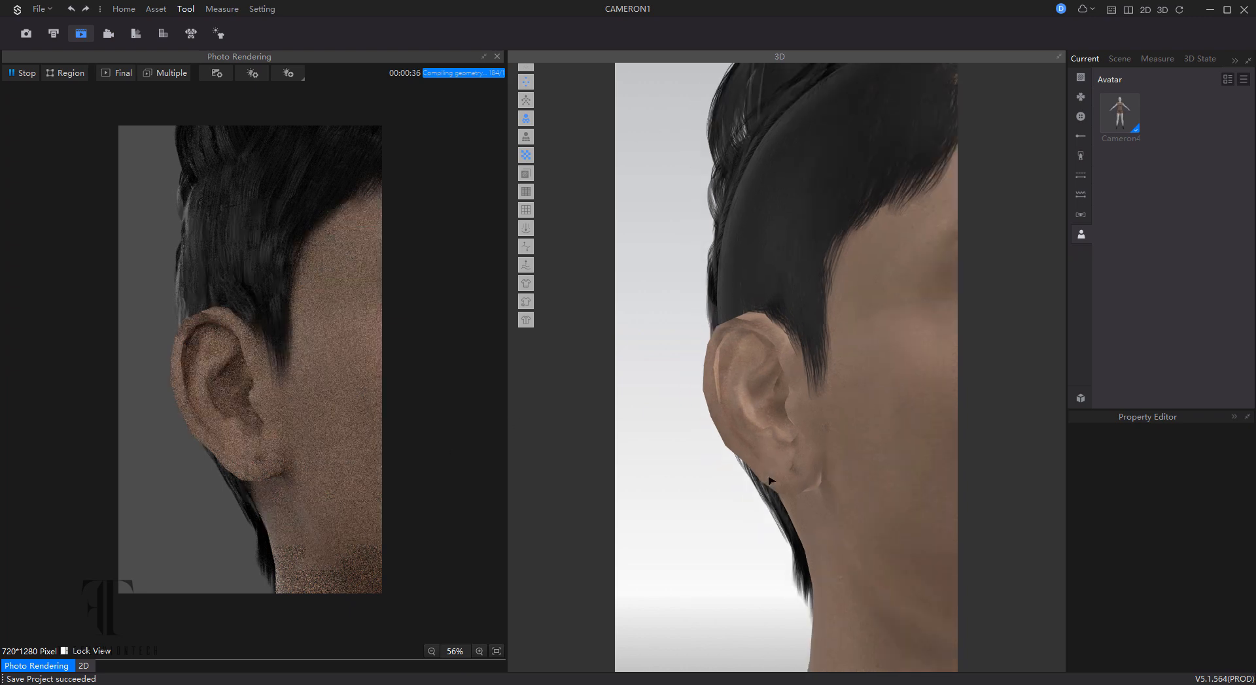
{"action": "scroll", "coordinate": [772, 481], "scroll_direction": "down", "scroll_amount": 2}
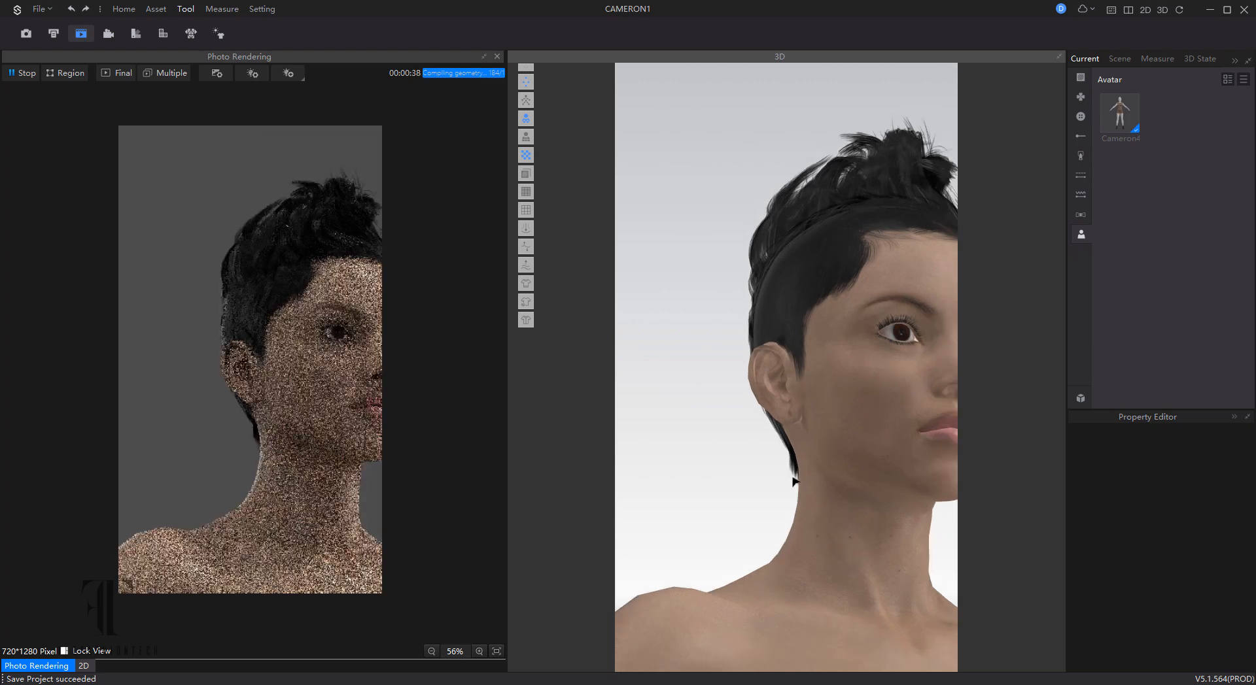
{"action": "middle_click_drag", "start_coordinate": [755, 400], "coordinate": [678, 248]}
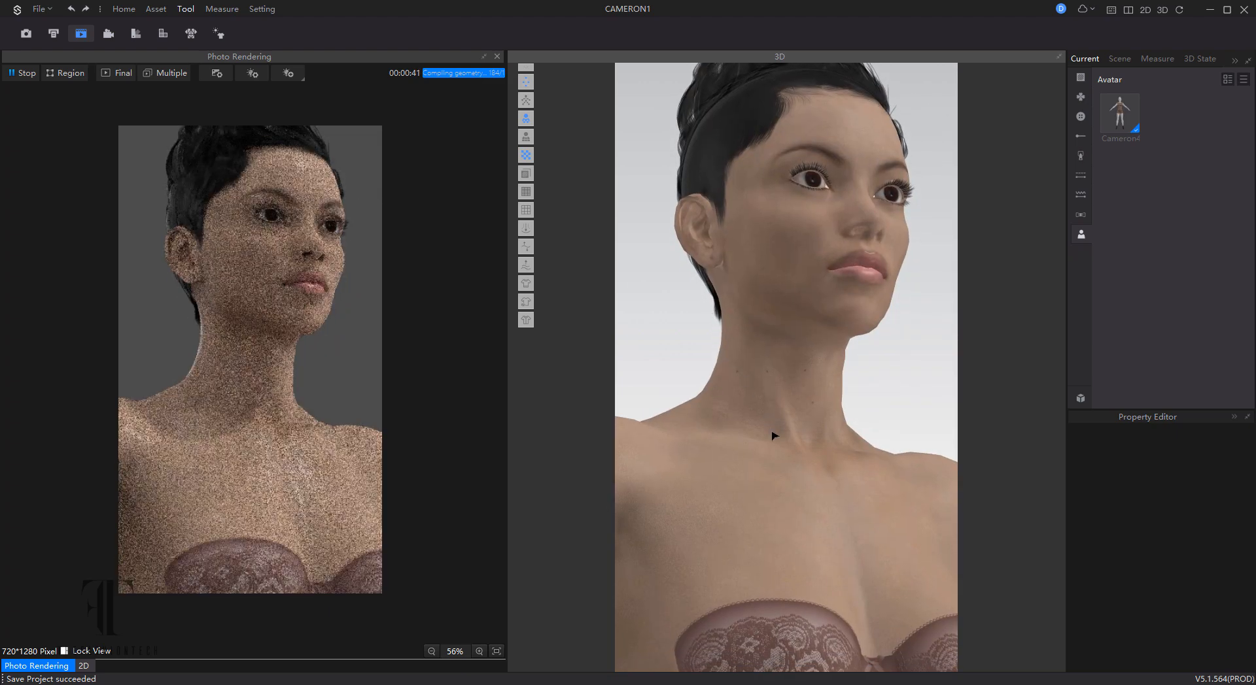
Step: Return to the full front view of the avatar and close the photo rendering
{"action": "key", "text": "2"}
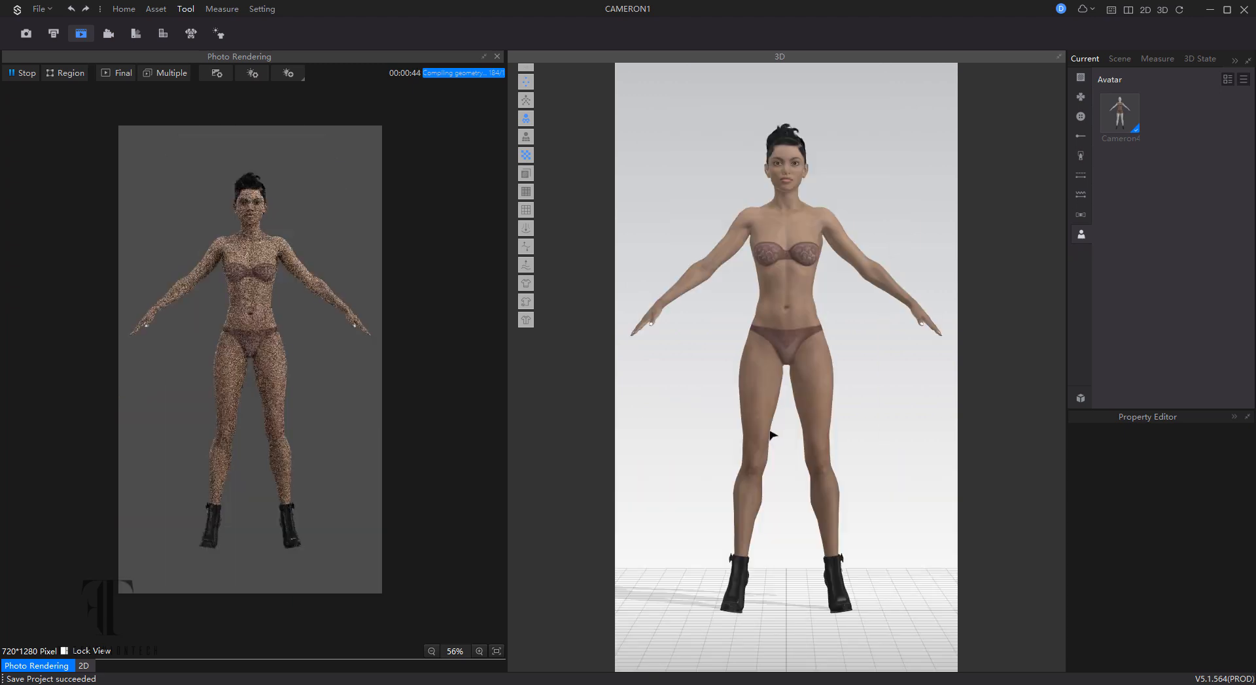
{"action": "left_click", "coordinate": [497, 57]}
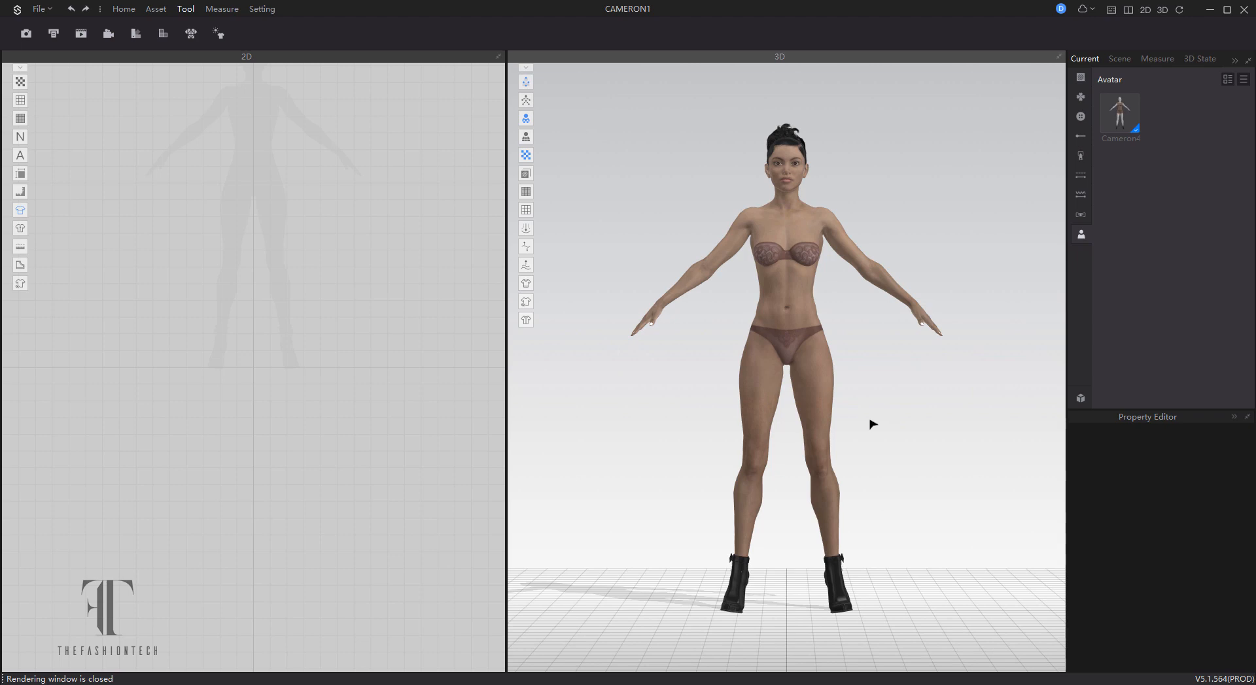
{"action": "right_click", "coordinate": [803, 312]}
{"action": "left_click", "coordinate": [966, 271]}
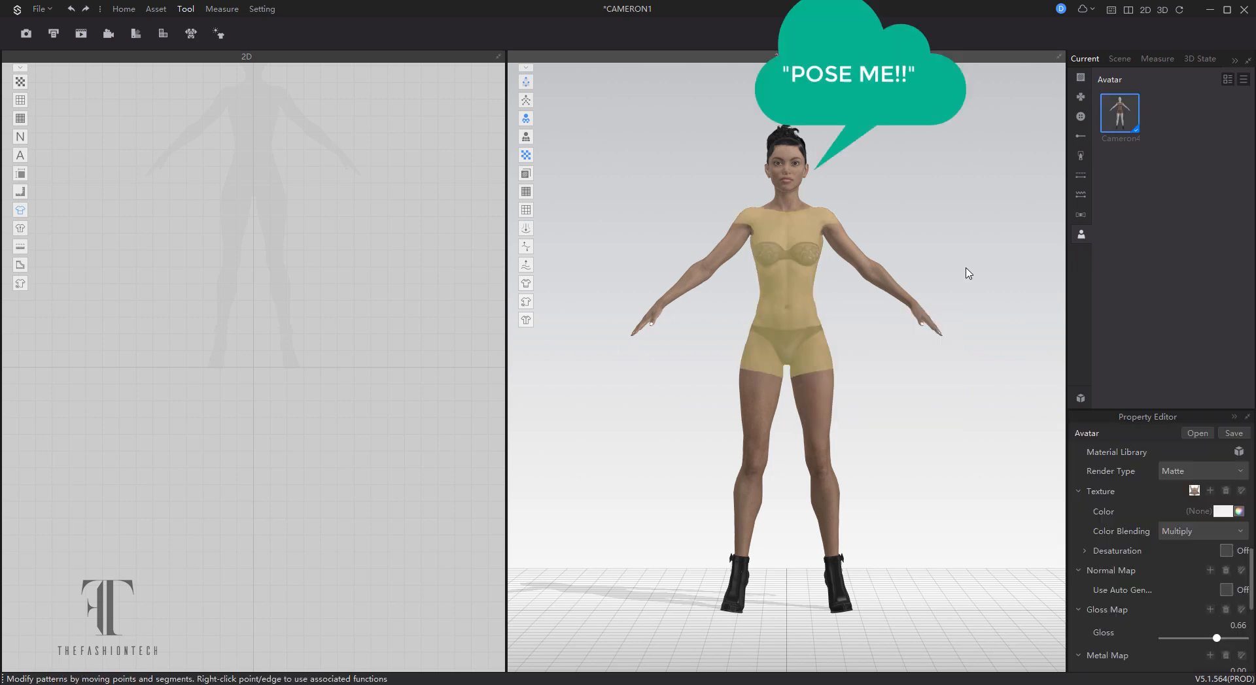
Step: Start an OBJ import with the file Cameron4_pose_AA01.obj from the DAZ AVATAR folder
{"action": "left_click", "coordinate": [40, 9]}
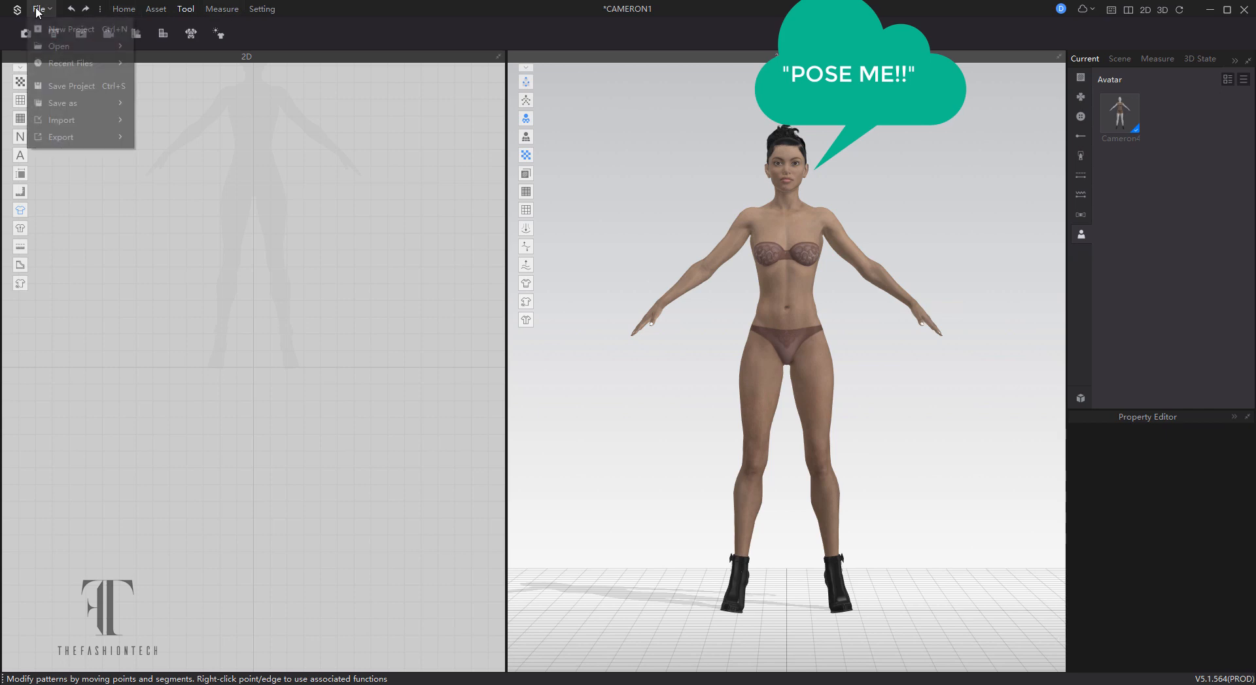
{"action": "mouse_move", "coordinate": [65, 121]}
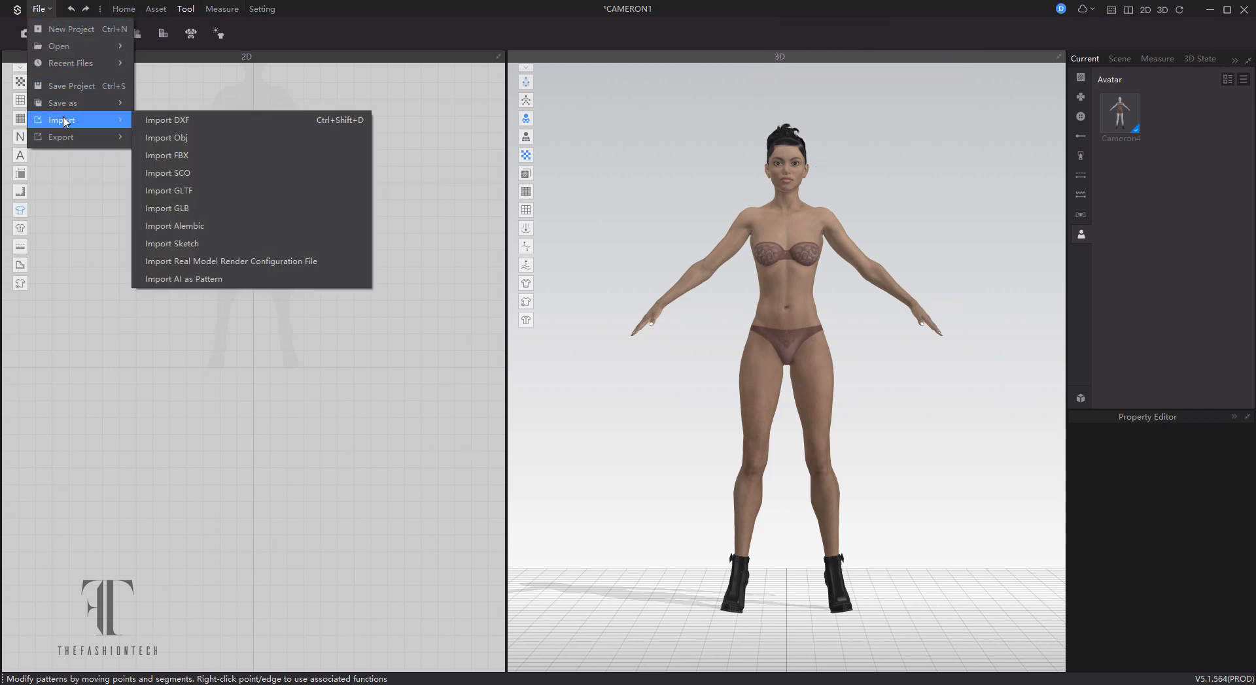
{"action": "left_click", "coordinate": [178, 138]}
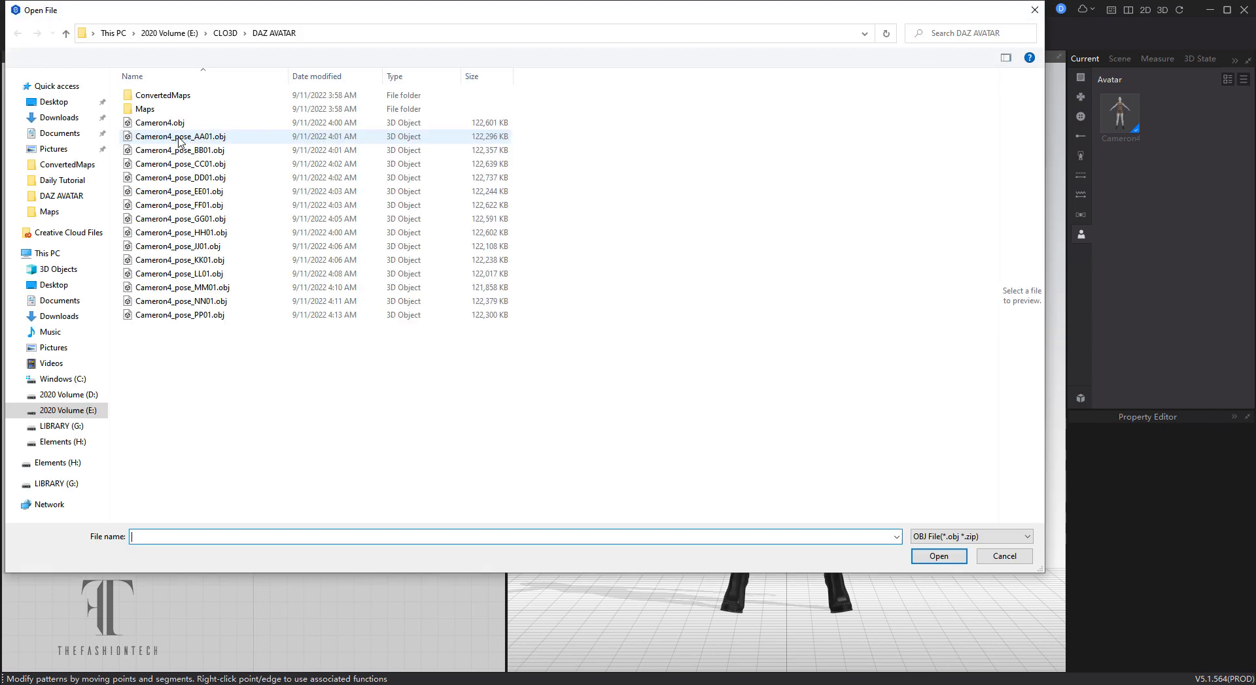
{"action": "left_click", "coordinate": [182, 139]}
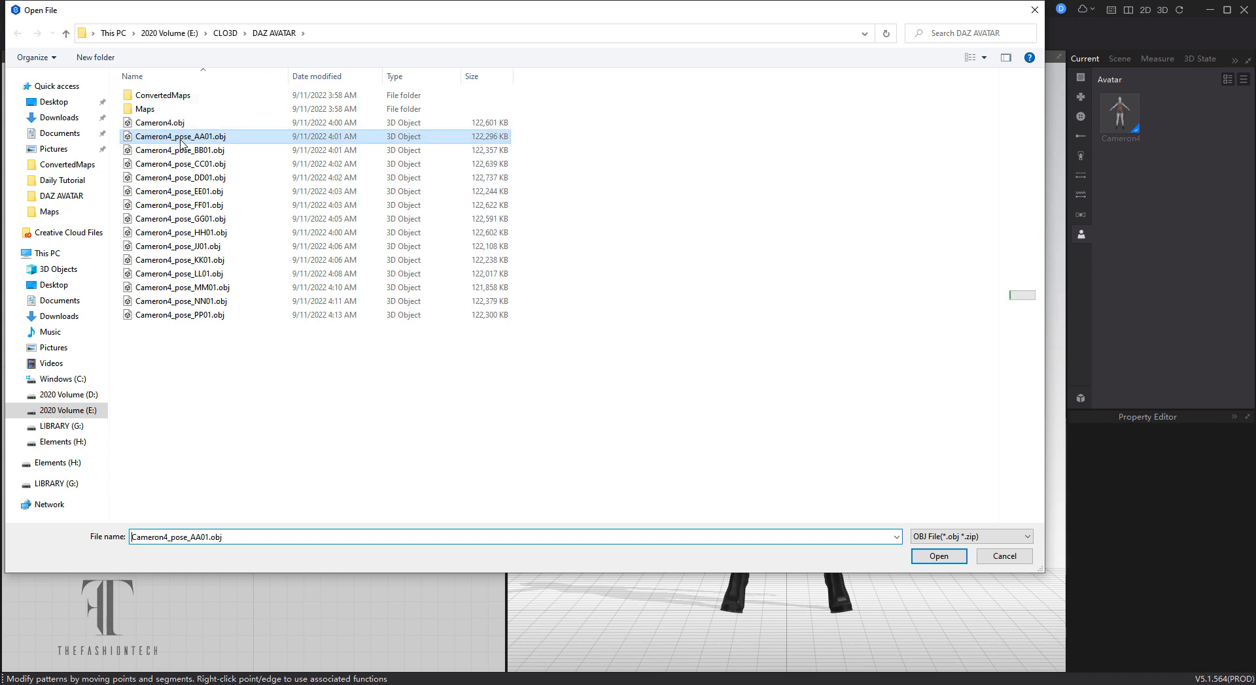
{"action": "double_click", "coordinate": [182, 140]}
Step: Try the load type Add with the object type Load as Avatar in the OBJ import settings
{"action": "left_click", "coordinate": [602, 232]}
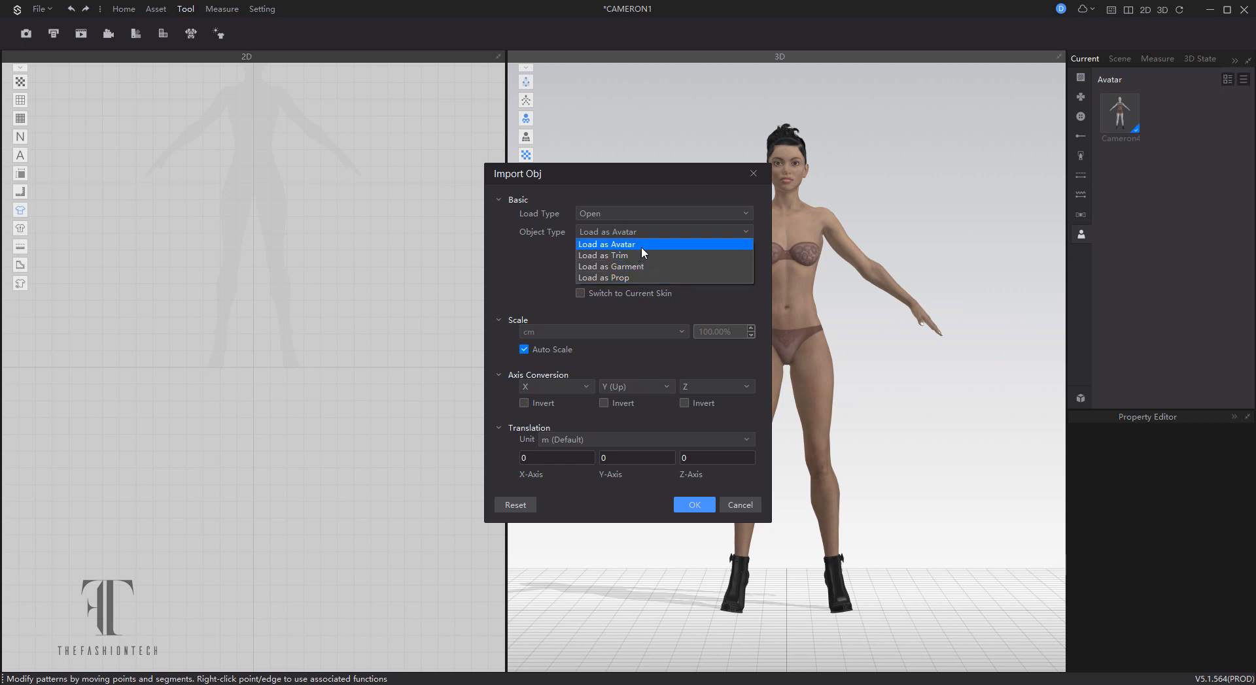
{"action": "left_click", "coordinate": [641, 209]}
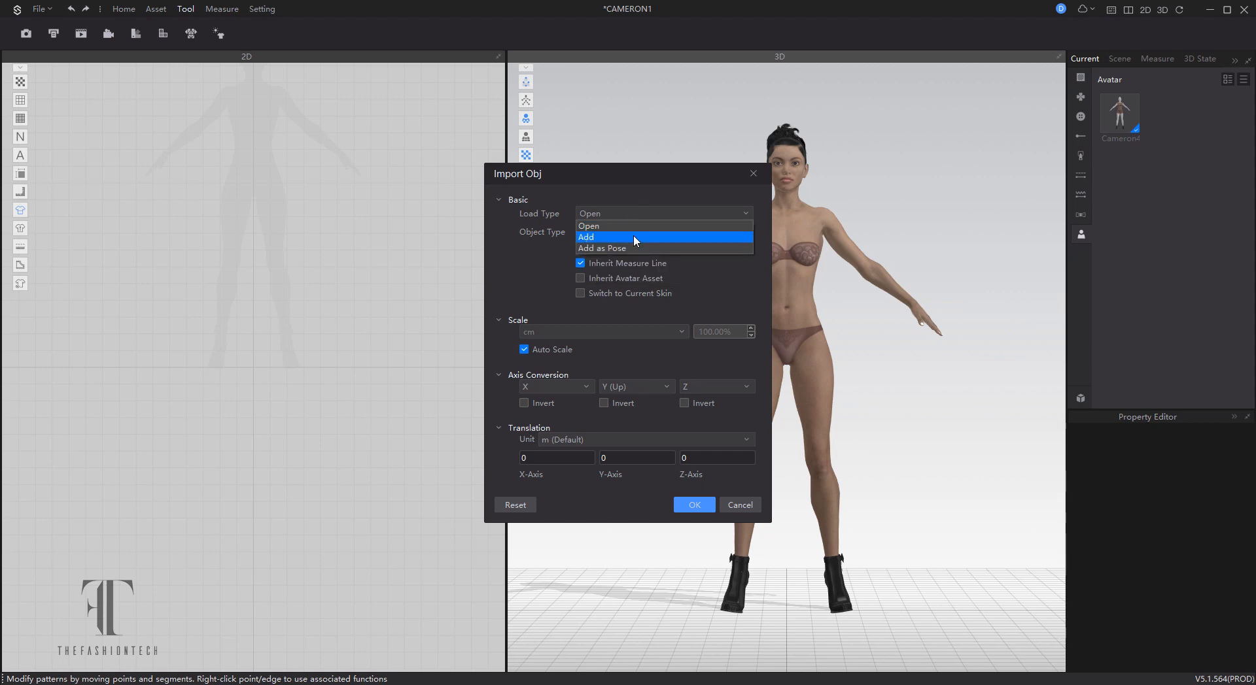
{"action": "left_click", "coordinate": [633, 234]}
{"action": "left_click", "coordinate": [634, 233]}
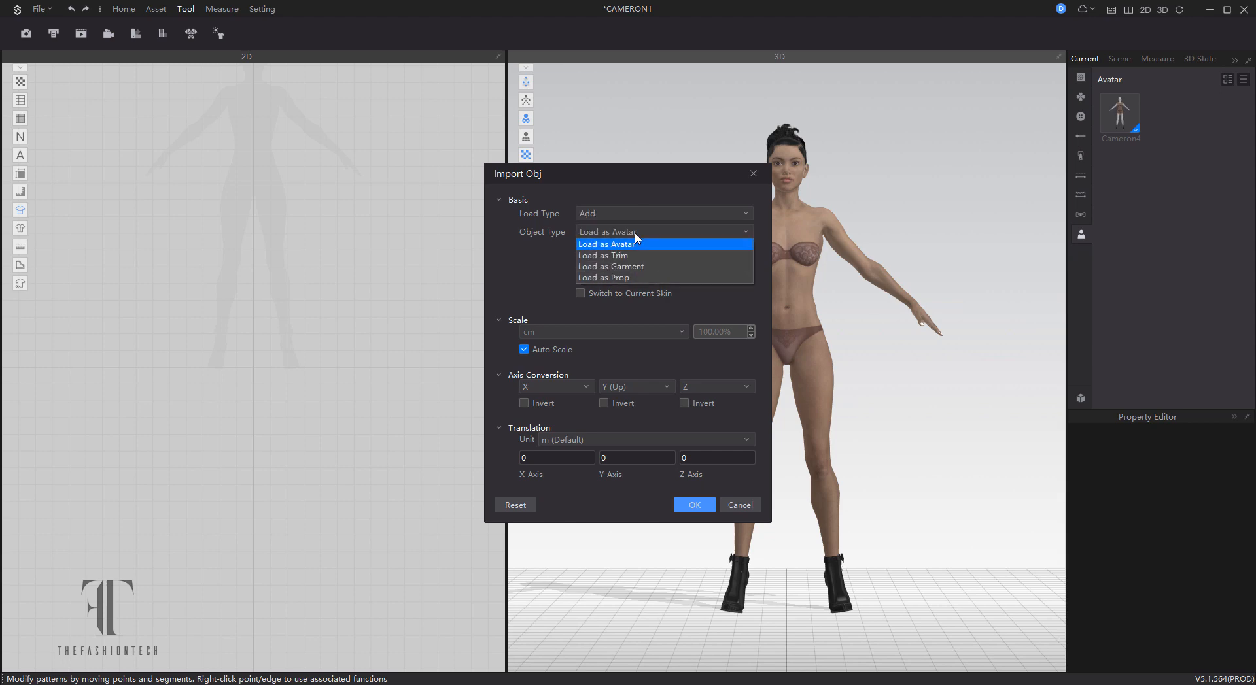
{"action": "left_click", "coordinate": [634, 232]}
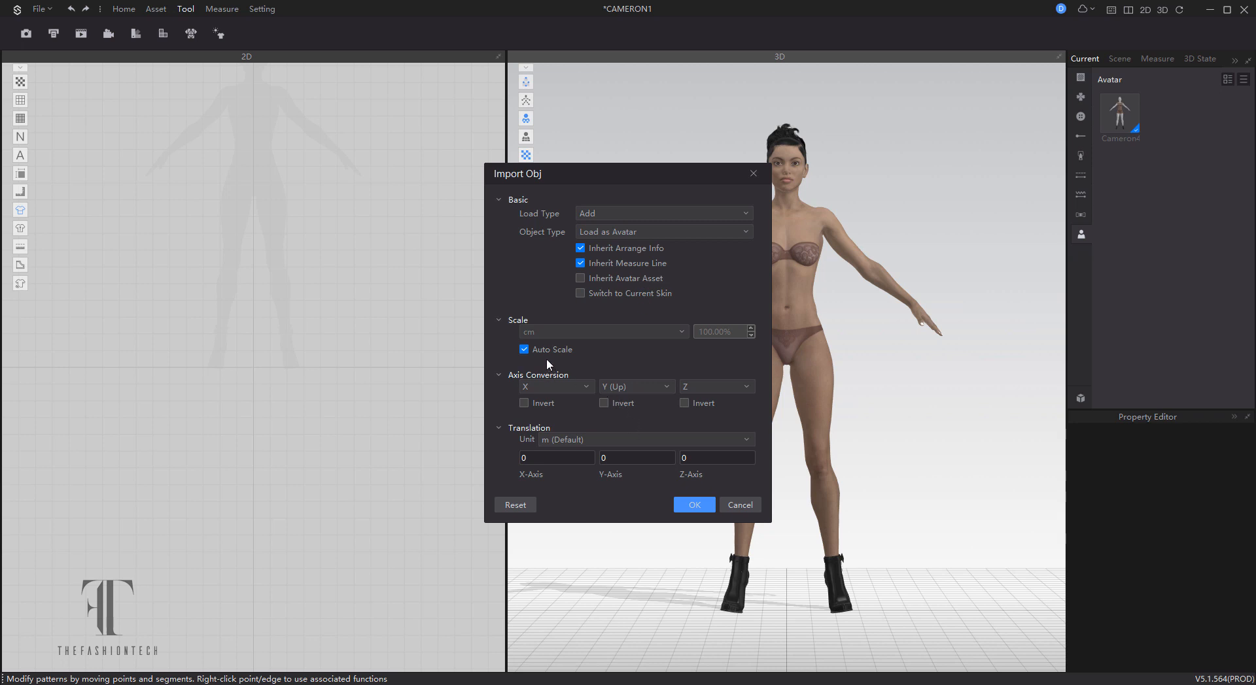
{"action": "left_click", "coordinate": [616, 232]}
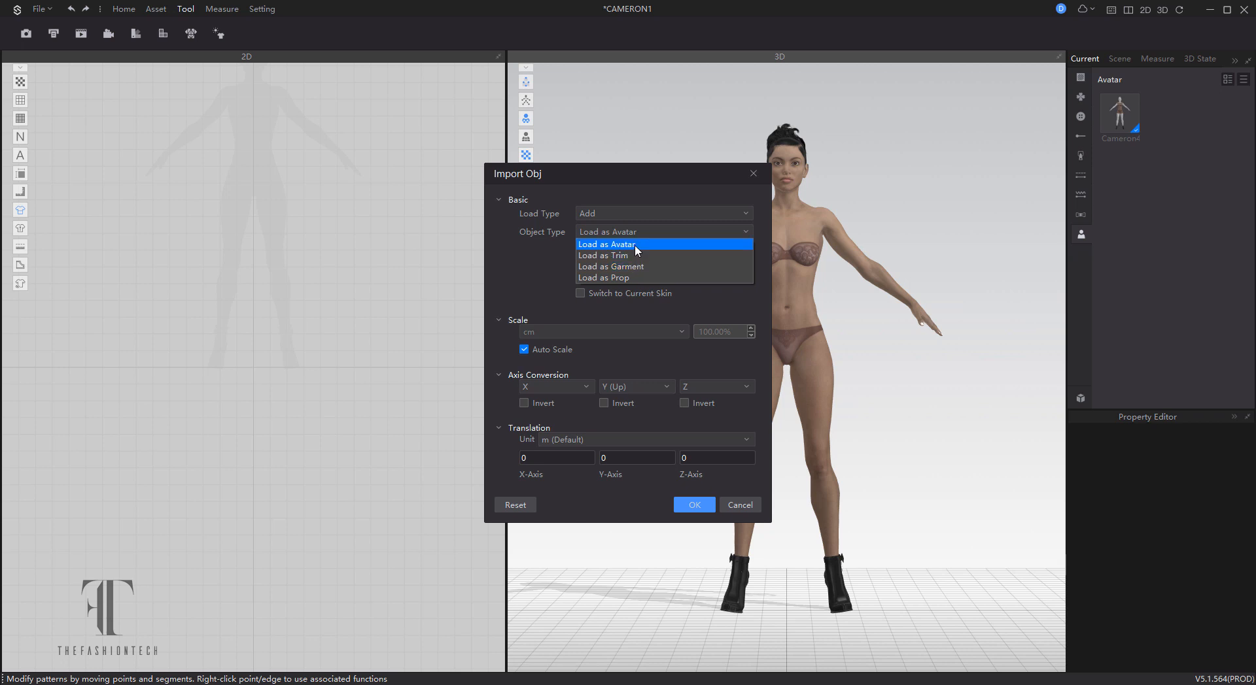
{"action": "left_click", "coordinate": [634, 244]}
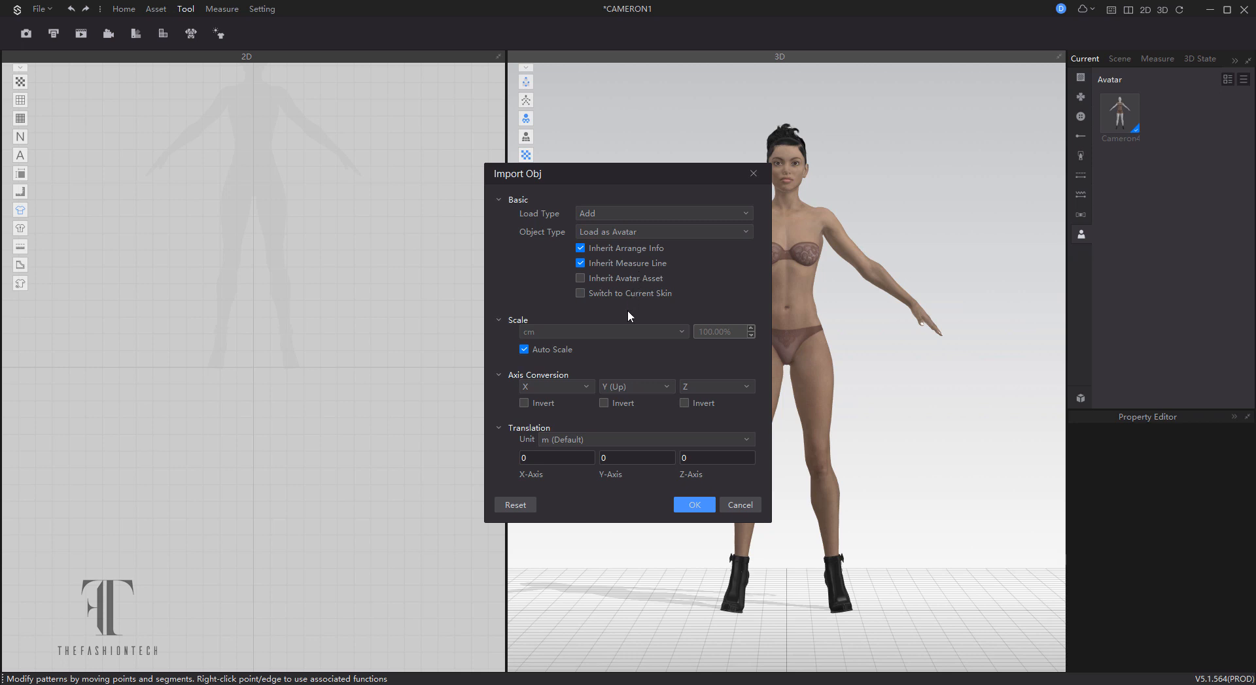
Step: Set the load type to Add as Pose and import the OBJ with auto scale on
{"action": "left_click", "coordinate": [653, 218]}
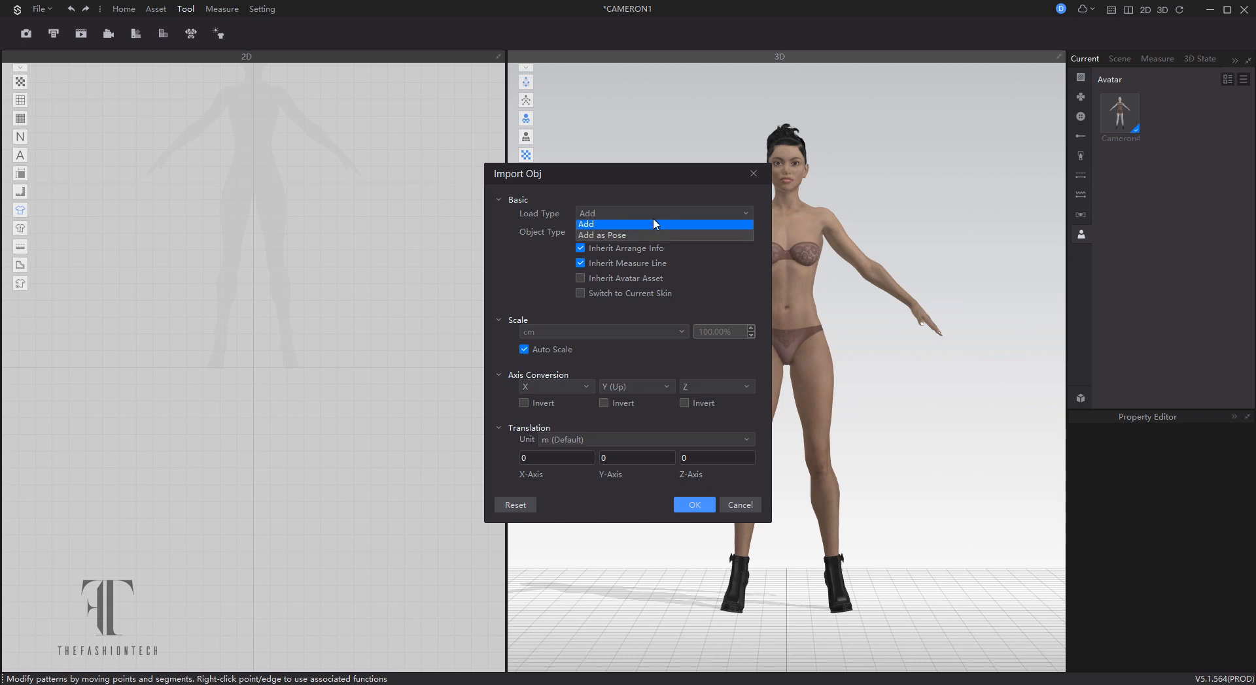
{"action": "left_click", "coordinate": [653, 248]}
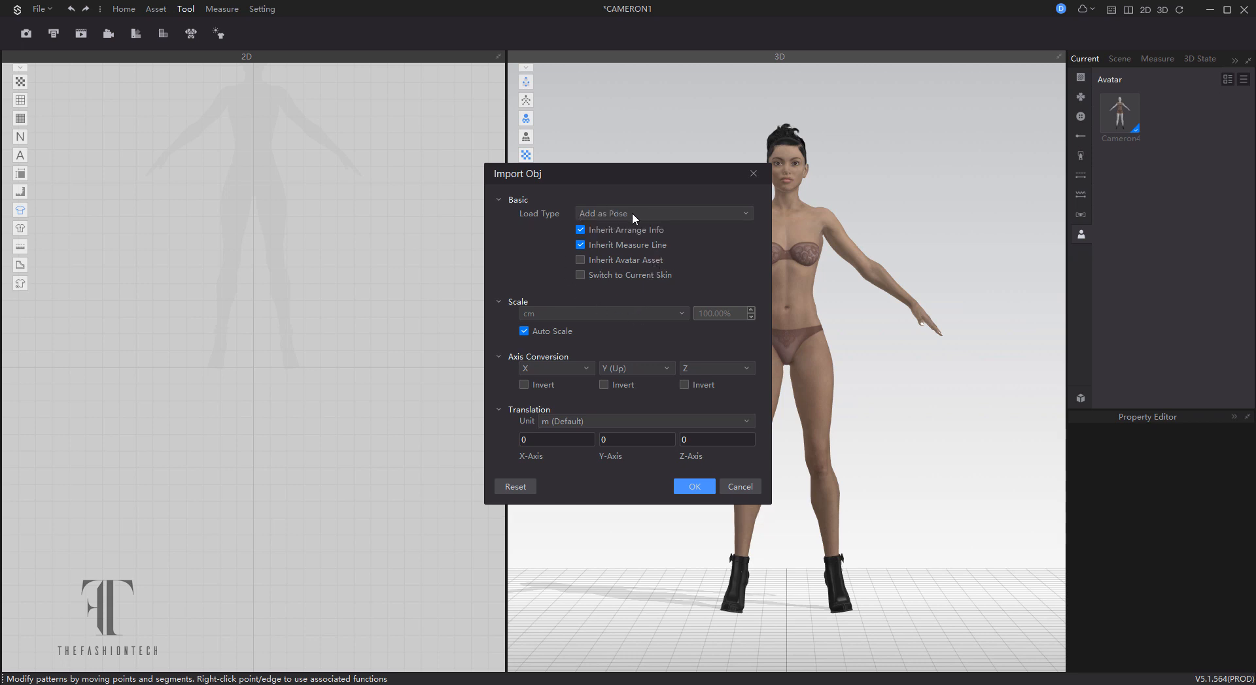
{"action": "left_click", "coordinate": [694, 487]}
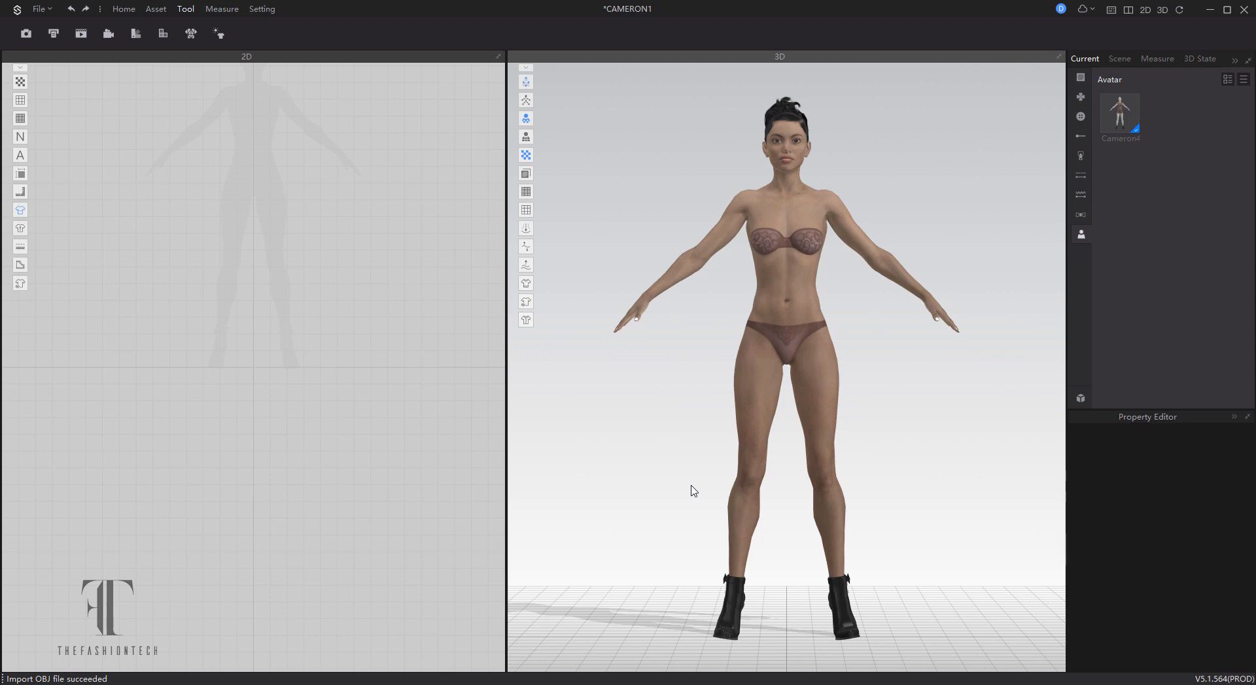
Step: Open the Animation Editor, add SkeletonPose1 to the avatar's track and scrub the timeline to 1 second
{"action": "right_click", "coordinate": [912, 681]}
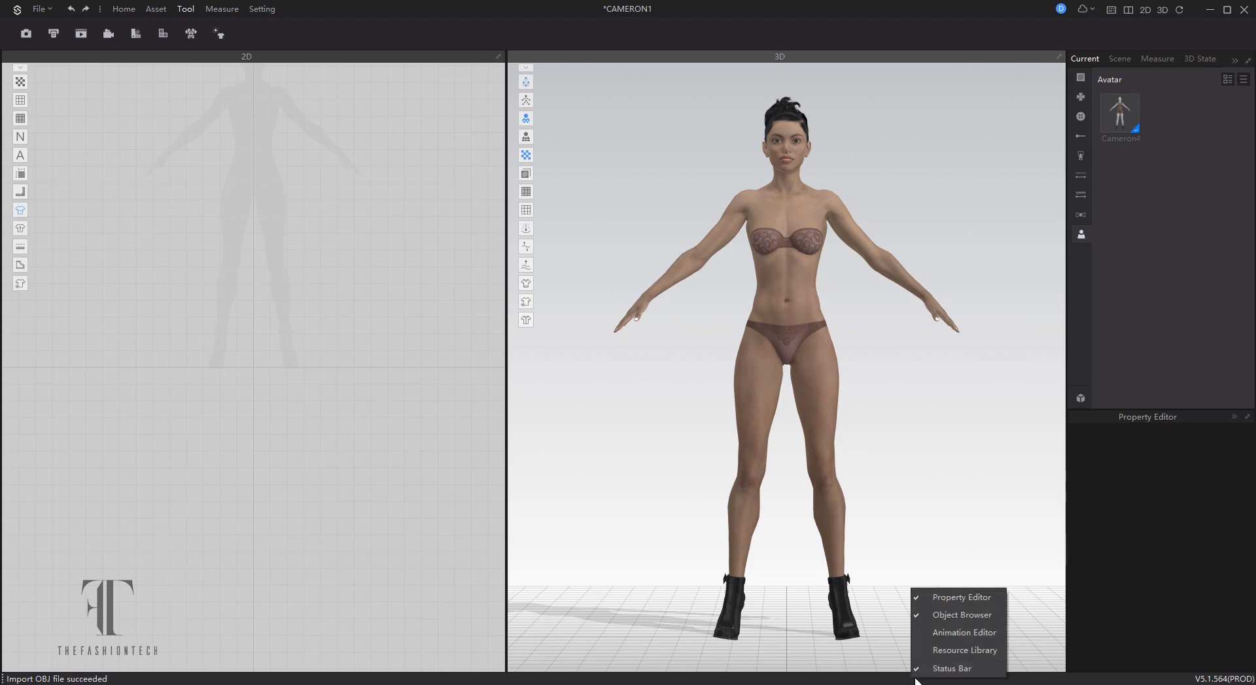
{"action": "left_click", "coordinate": [955, 633]}
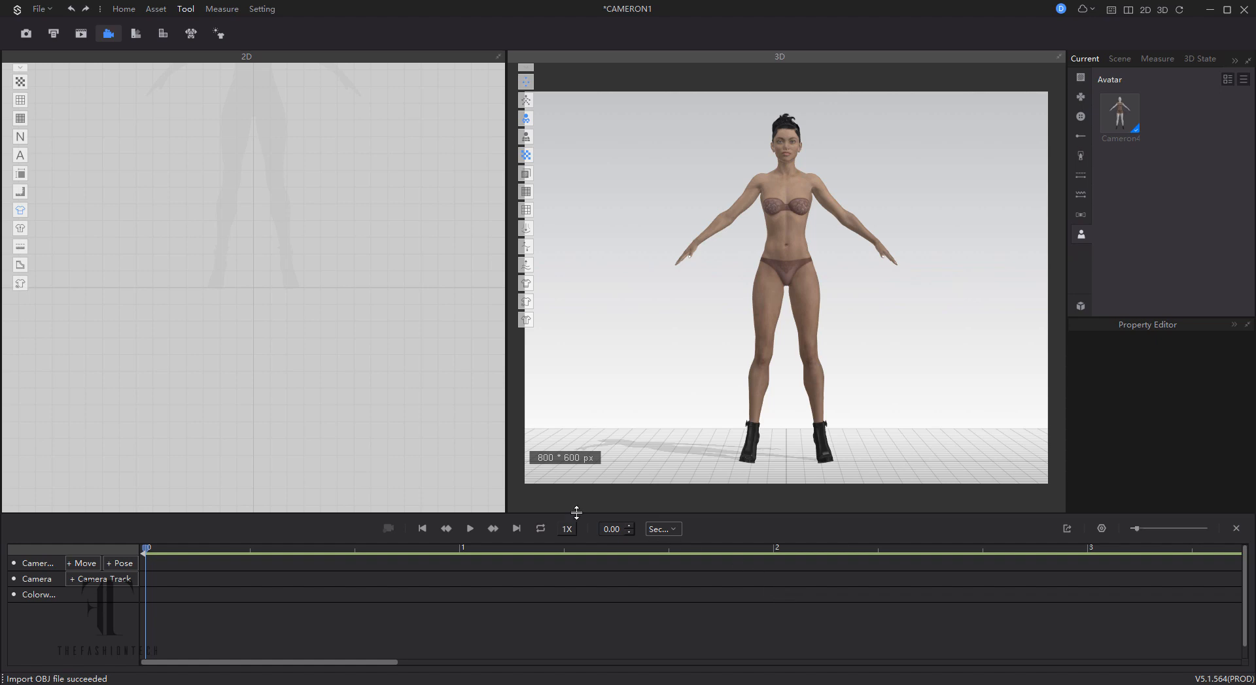
{"action": "left_click", "coordinate": [123, 564]}
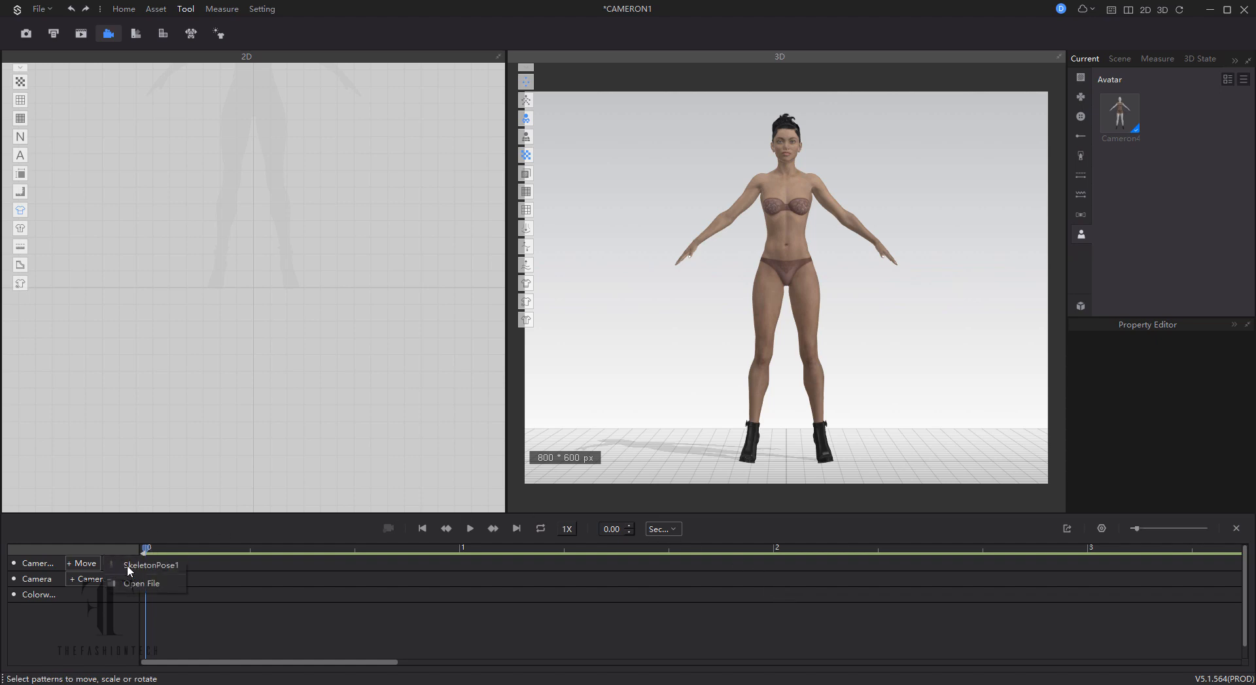
{"action": "mouse_move", "coordinate": [151, 574]}
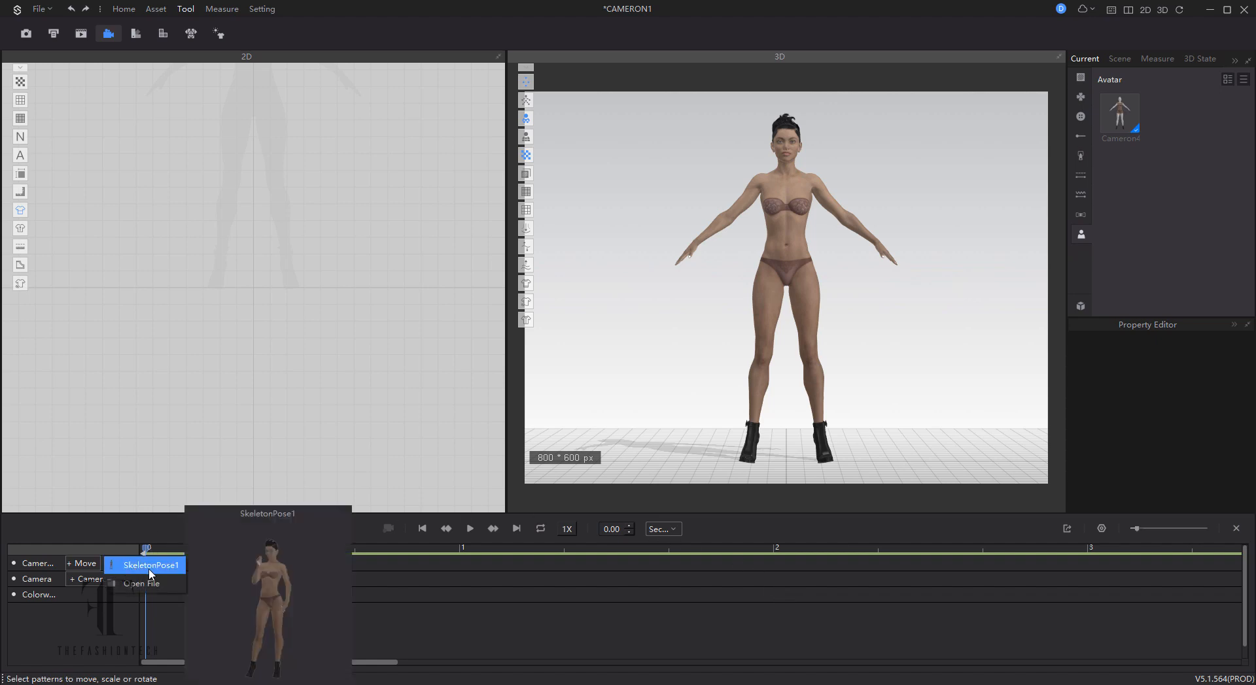
{"action": "left_click", "coordinate": [150, 567]}
{"action": "left_click", "coordinate": [681, 389]}
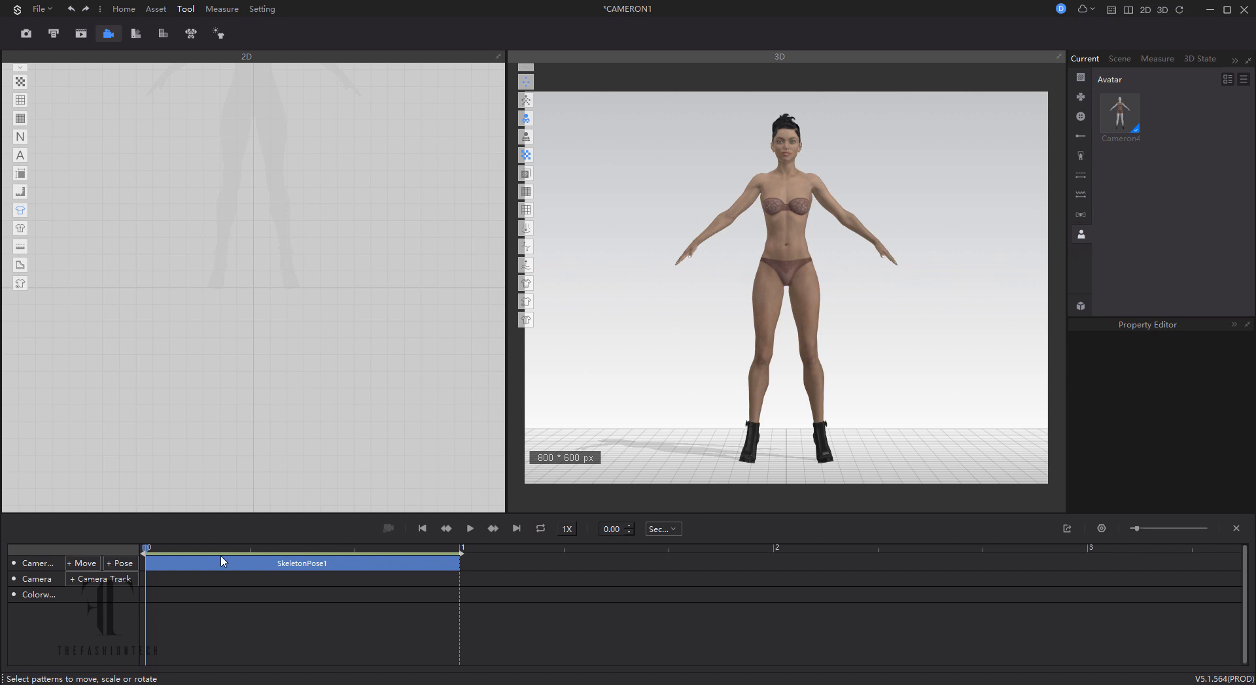
{"action": "left_click_drag", "start_coordinate": [161, 551], "coordinate": [467, 551]}
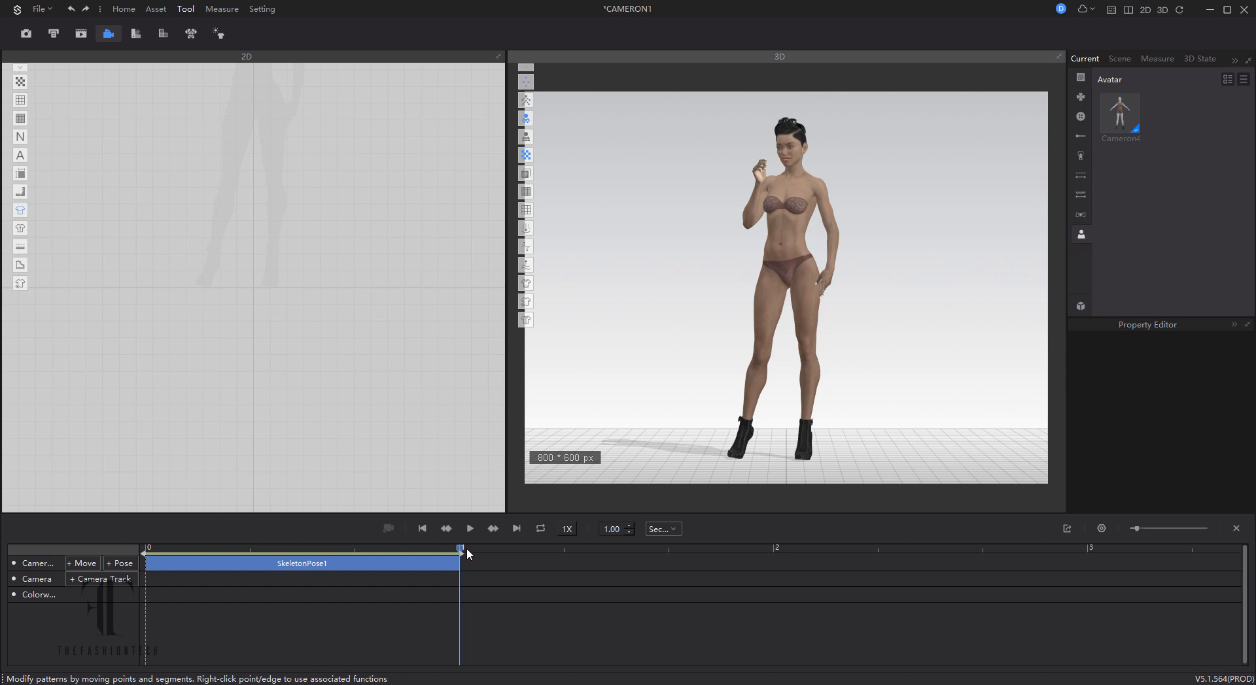
{"action": "left_click", "coordinate": [128, 560]}
{"action": "left_click", "coordinate": [144, 582]}
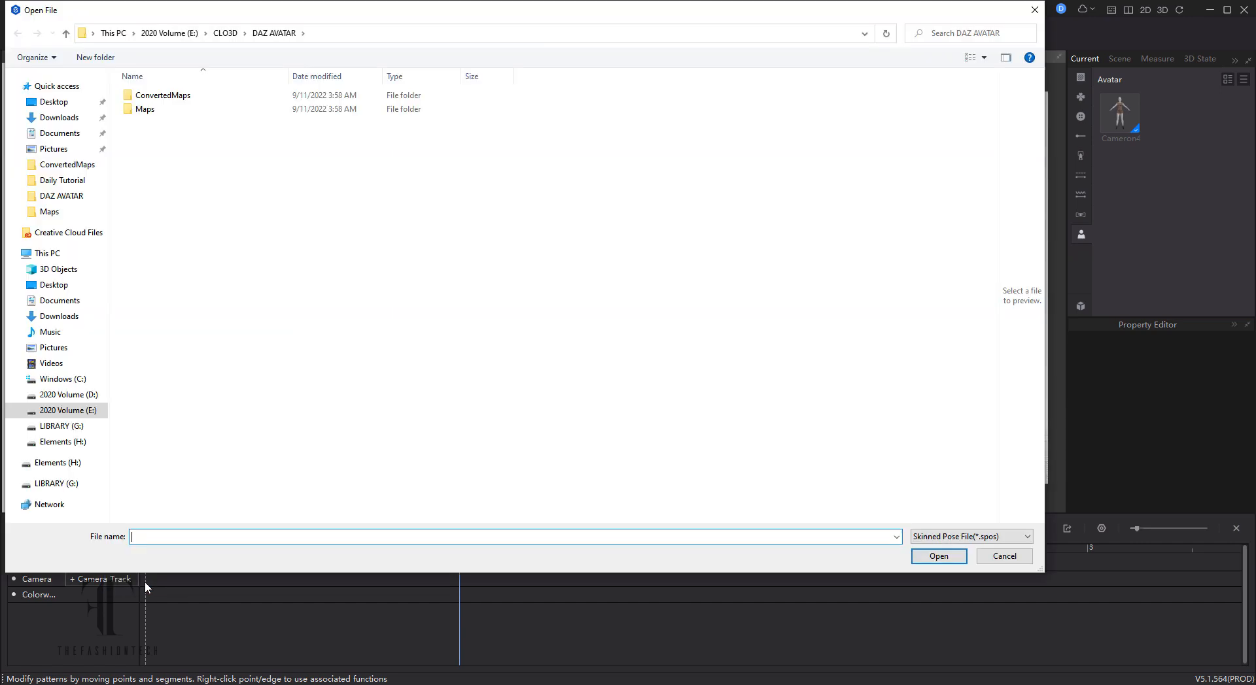
{"action": "left_click", "coordinate": [1010, 556]}
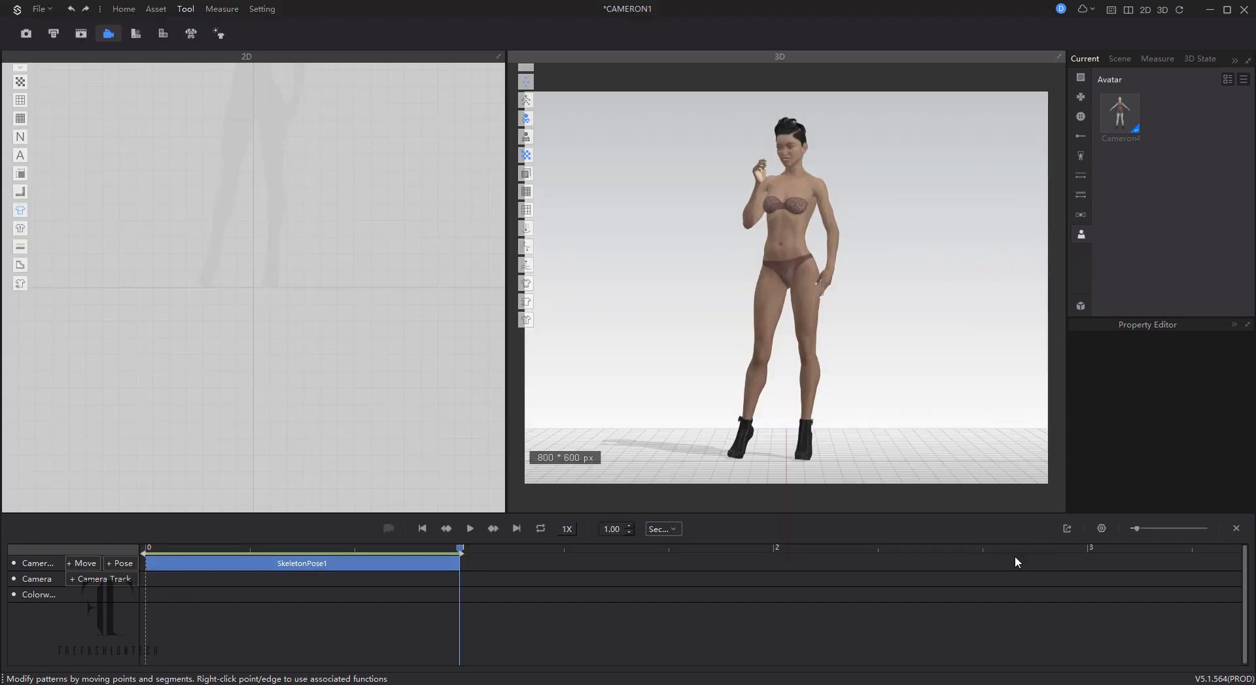
Step: Move the playhead back to 0 seconds and shrink the Animation Editor to enlarge the 2D and 3D views
{"action": "left_click_drag", "start_coordinate": [459, 550], "coordinate": [78, 550]}
{"action": "middle_click_drag", "start_coordinate": [293, 199], "coordinate": [351, 358]}
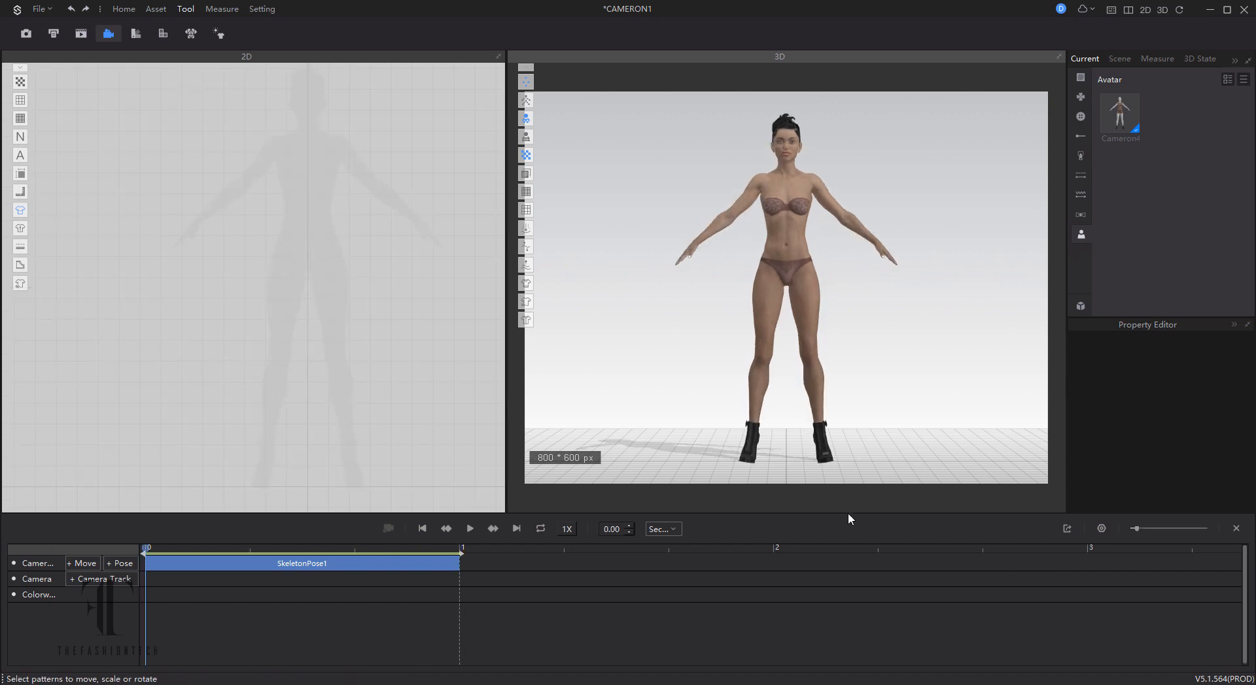
{"action": "left_click_drag", "start_coordinate": [849, 514], "coordinate": [850, 651]}
{"action": "scroll", "coordinate": [799, 278], "scroll_direction": "up", "scroll_amount": 2}
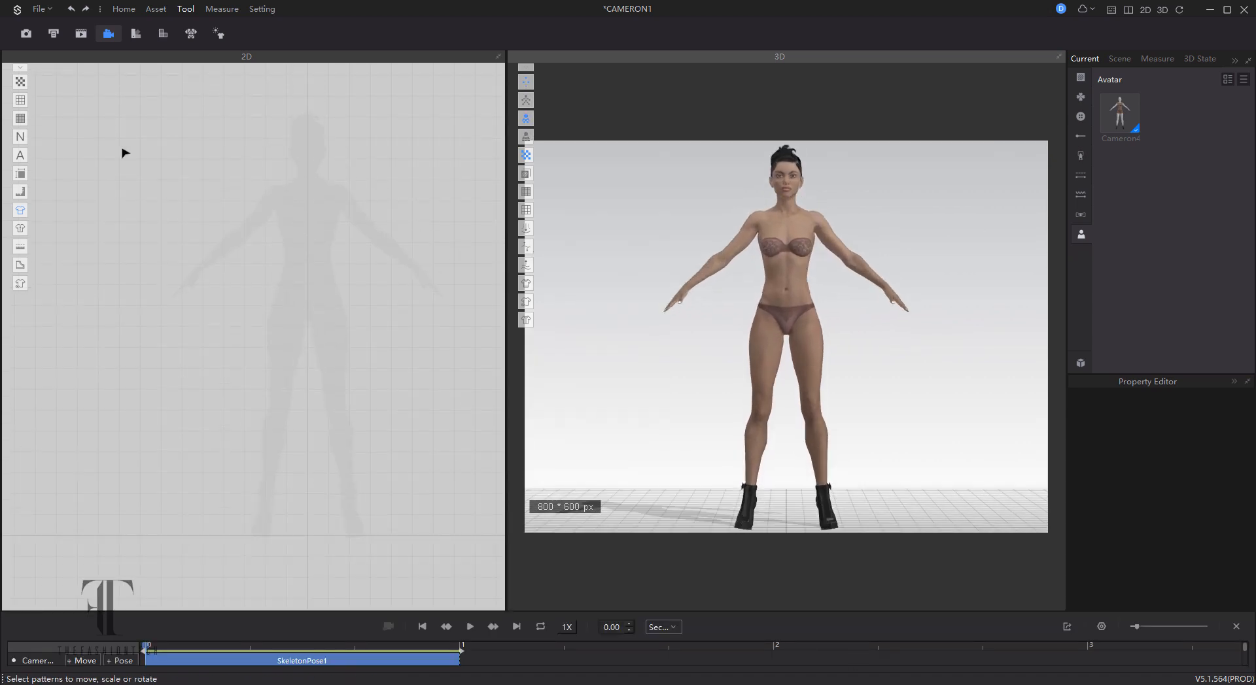
Step: Draw an eight-point polygon pattern for an asymmetric top over the avatar silhouette, about 17 in wide at the hem
{"action": "left_click", "coordinate": [124, 8]}
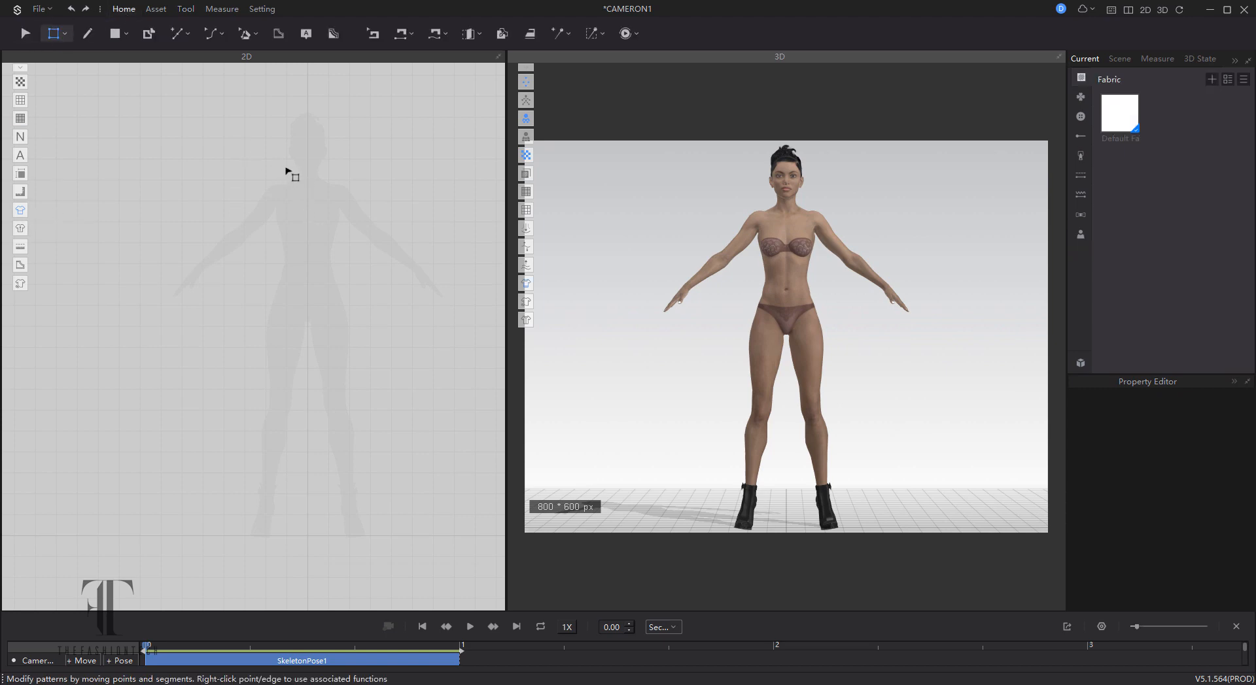
{"action": "left_click", "coordinate": [87, 33]}
{"action": "left_click", "coordinate": [287, 174]}
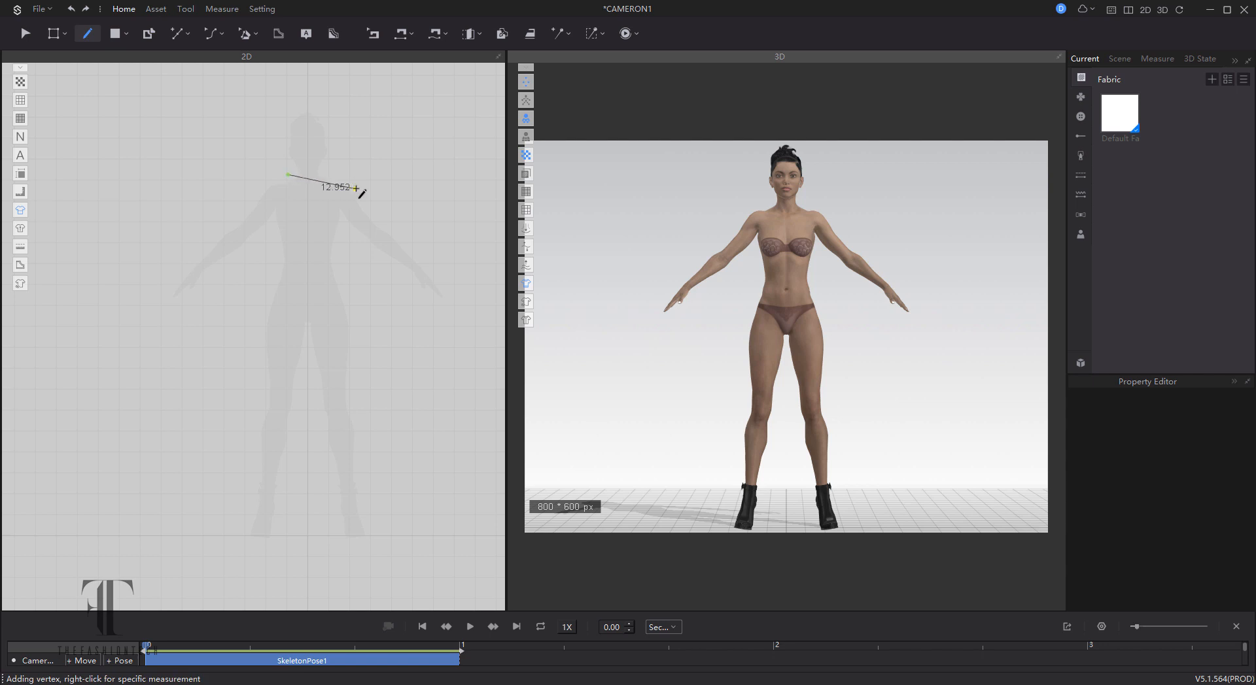
{"action": "left_click", "coordinate": [353, 185]}
{"action": "left_click", "coordinate": [345, 228]}
{"action": "left_click", "coordinate": [339, 285]}
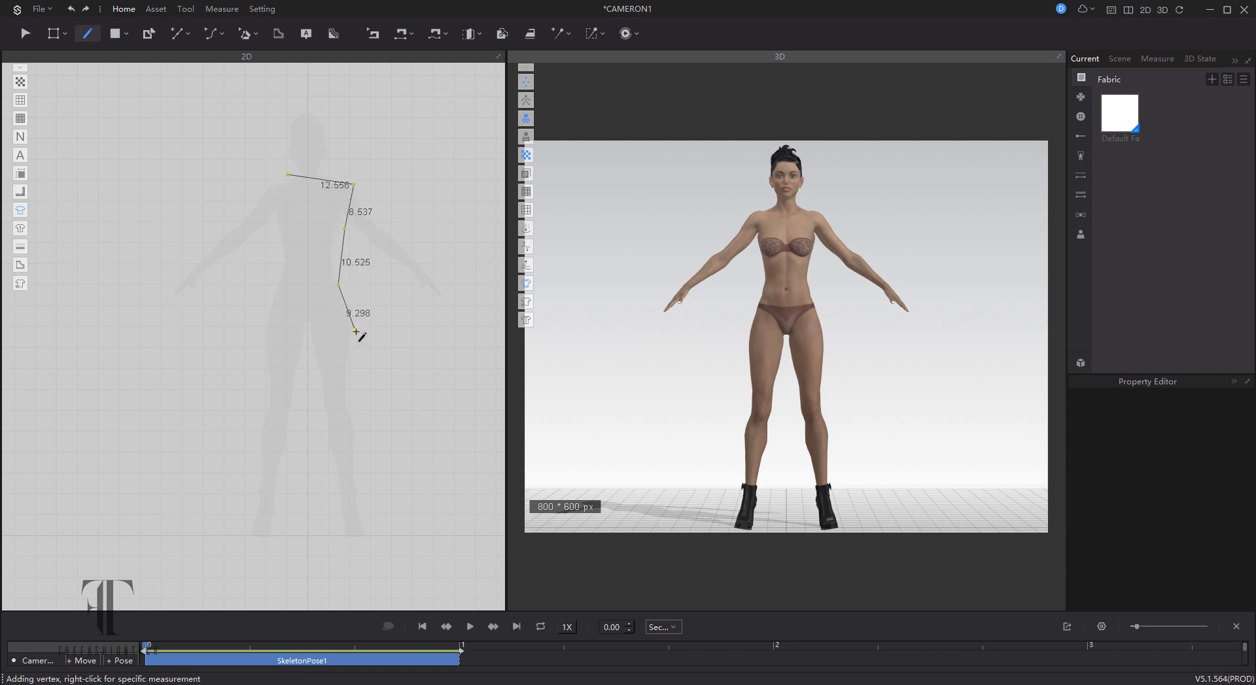
{"action": "left_click", "coordinate": [351, 333]}
{"action": "left_click", "coordinate": [262, 332]}
{"action": "left_click", "coordinate": [271, 249]}
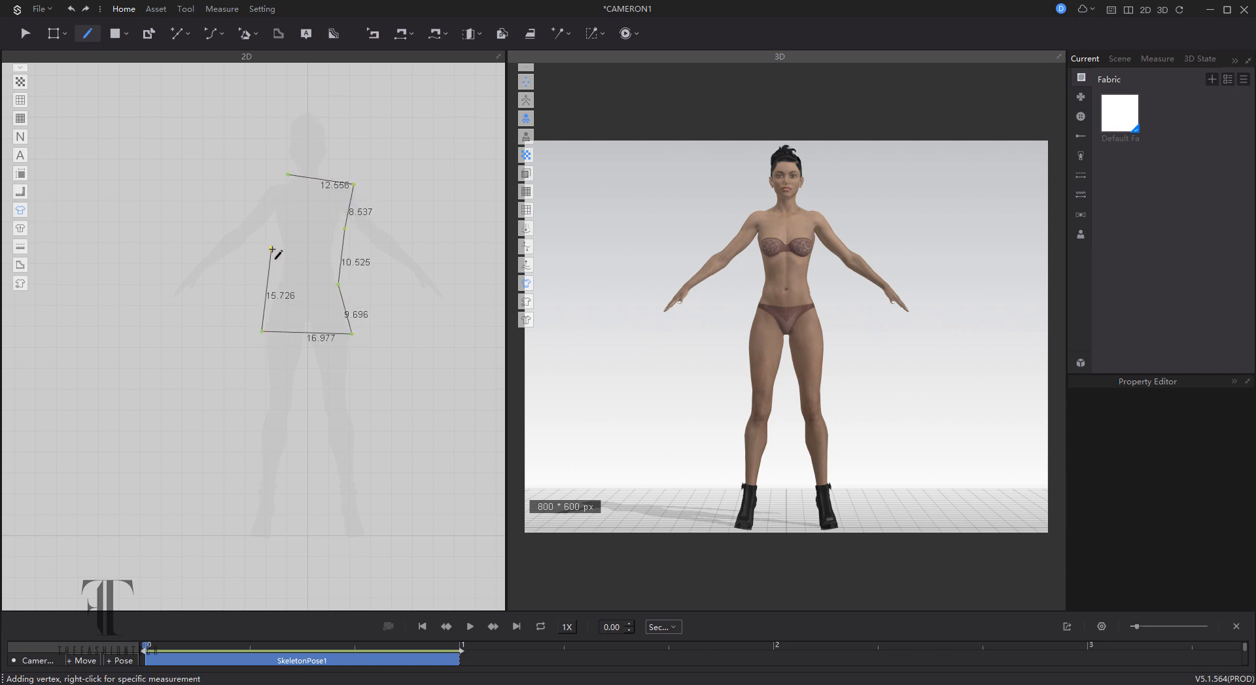
{"action": "left_click", "coordinate": [248, 199]}
{"action": "left_click", "coordinate": [287, 173]}
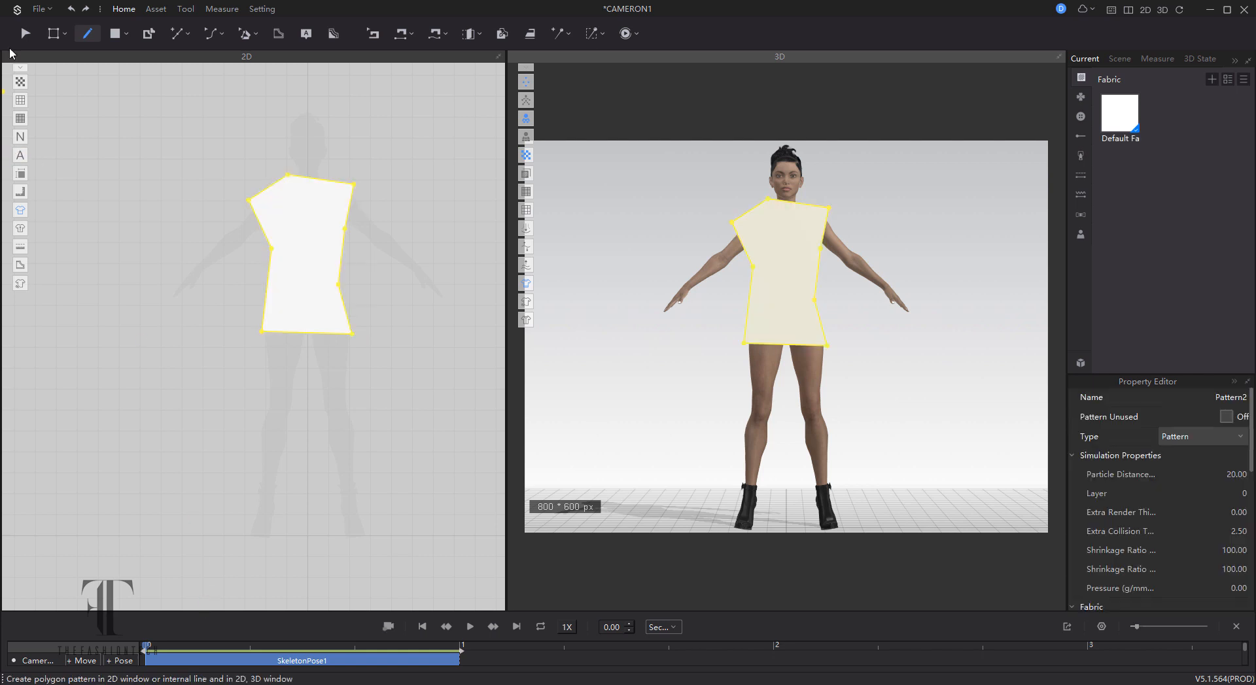
Step: Raise the waist point on one side of the pattern and curve the side, armhole and neck edges
{"action": "key", "text": "a"}
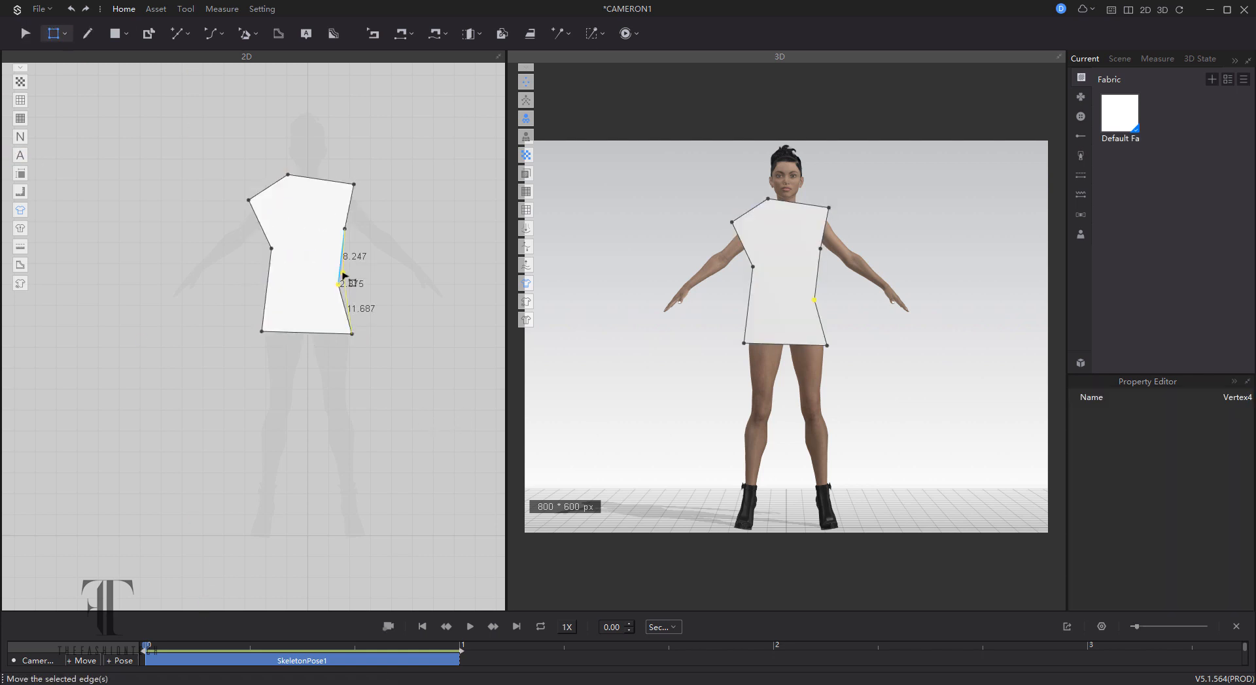
{"action": "left_click_drag", "start_coordinate": [342, 273], "coordinate": [350, 302]}
{"action": "left_click", "coordinate": [211, 34]}
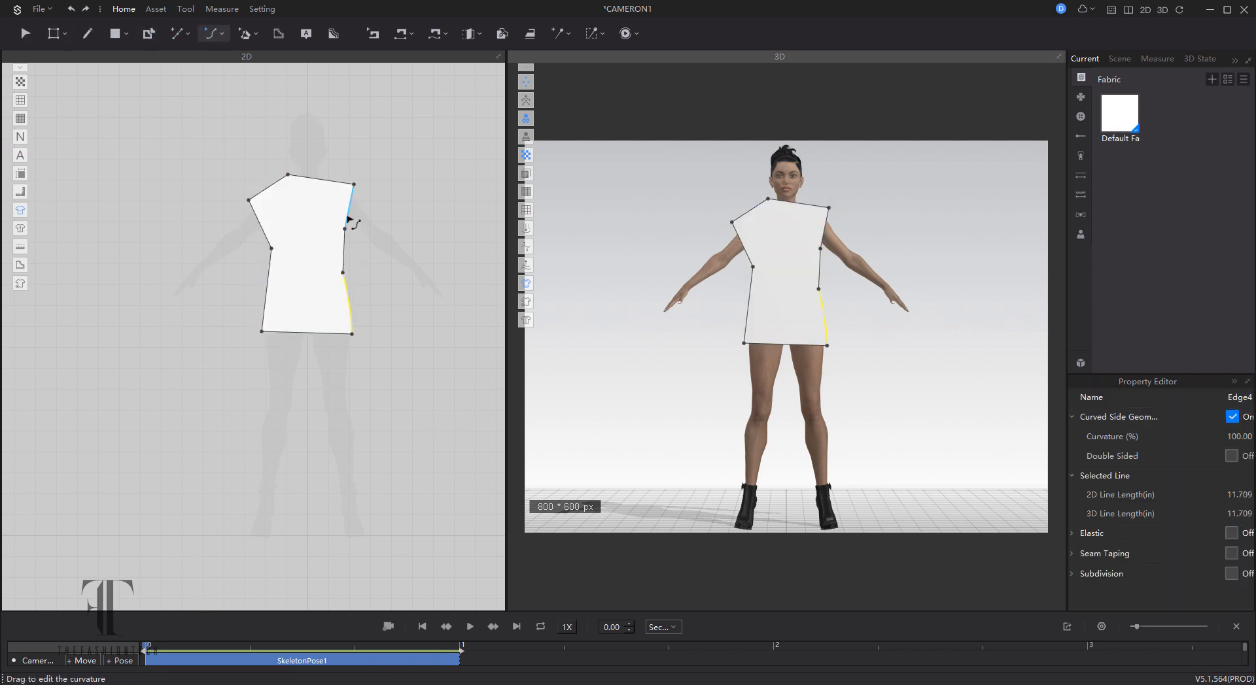
{"action": "left_click_drag", "start_coordinate": [348, 219], "coordinate": [347, 211]}
{"action": "left_click_drag", "start_coordinate": [260, 223], "coordinate": [266, 218]}
{"action": "left_click_drag", "start_coordinate": [267, 289], "coordinate": [272, 288]}
{"action": "left_click_drag", "start_coordinate": [314, 180], "coordinate": [314, 188]}
Step: Add a point on the armhole edge just below the sharp shoulder corner and move it outward
{"action": "left_click", "coordinate": [176, 33]}
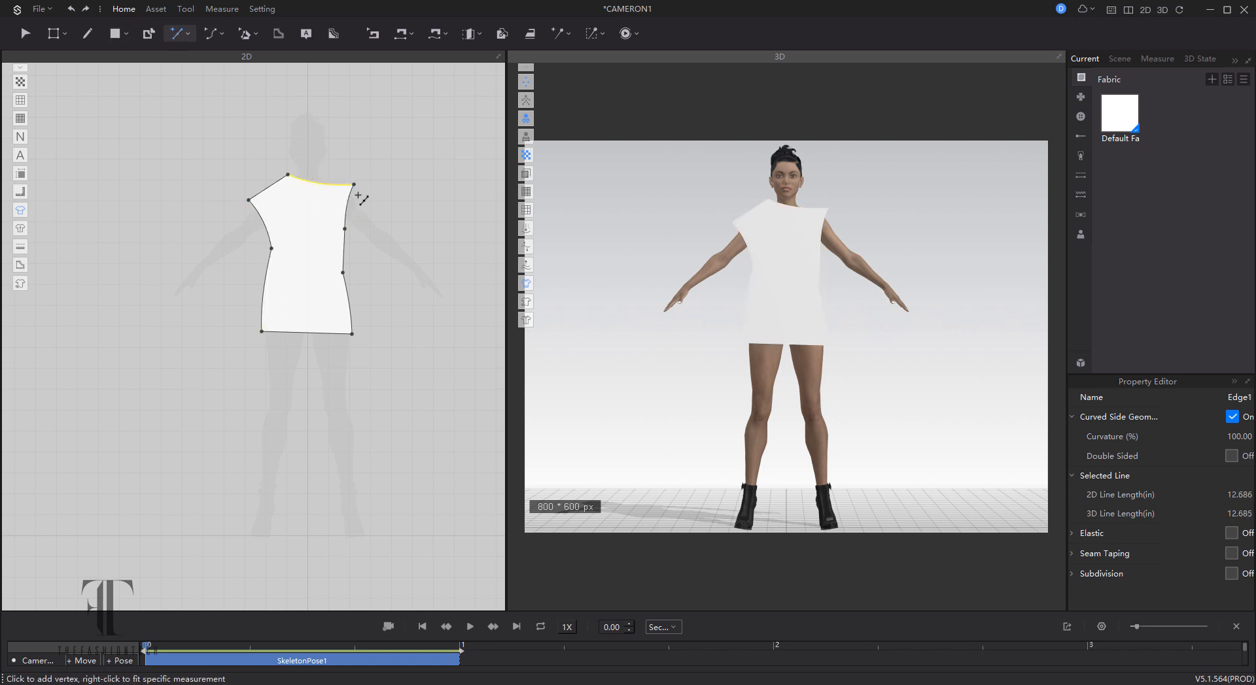
{"action": "left_click", "coordinate": [350, 194]}
{"action": "scroll", "coordinate": [361, 193], "scroll_direction": "up", "scroll_amount": 4}
{"action": "left_click", "coordinate": [331, 199]}
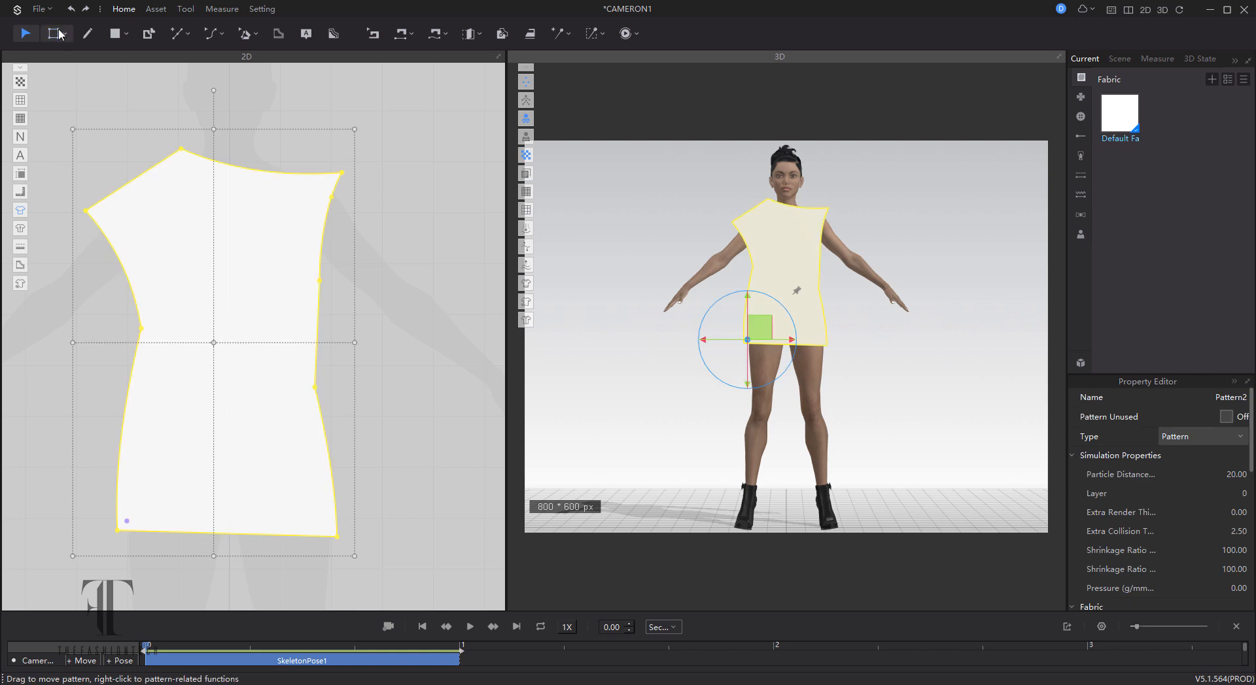
{"action": "left_click", "coordinate": [55, 34]}
{"action": "left_click_drag", "start_coordinate": [333, 197], "coordinate": [362, 188]}
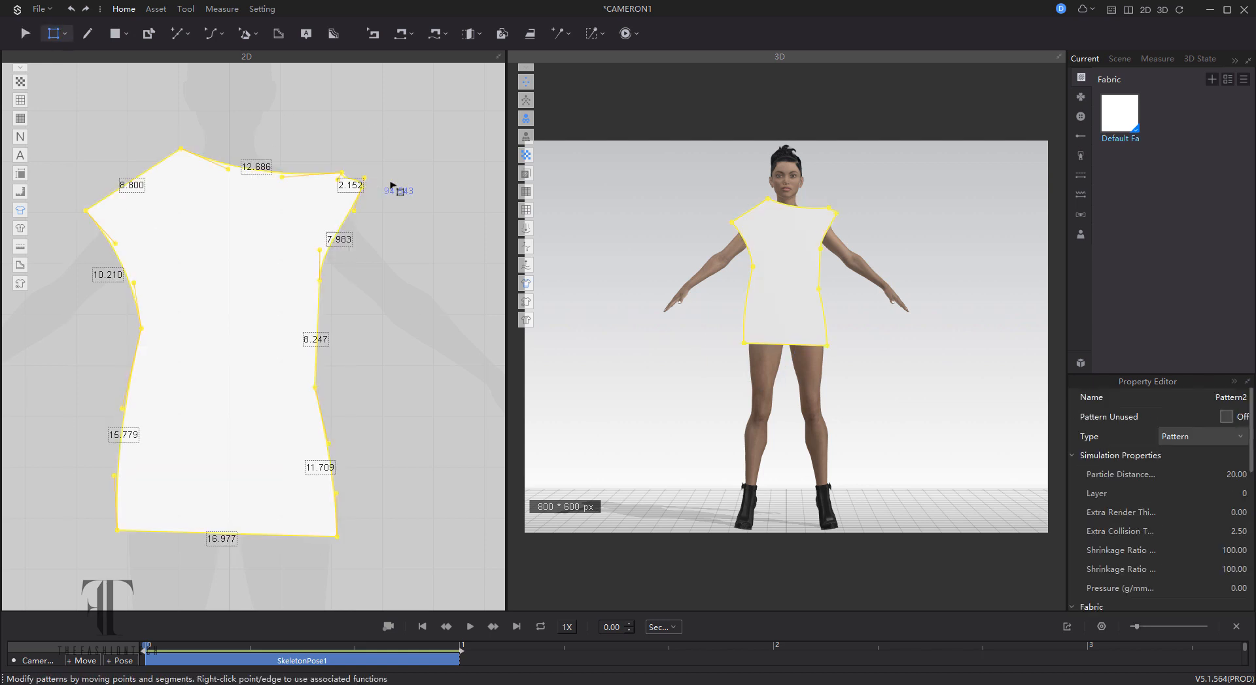
{"action": "left_click", "coordinate": [363, 188]}
Step: Convert the short shoulder edge beside the new point into a straight line
{"action": "right_click", "coordinate": [363, 188]}
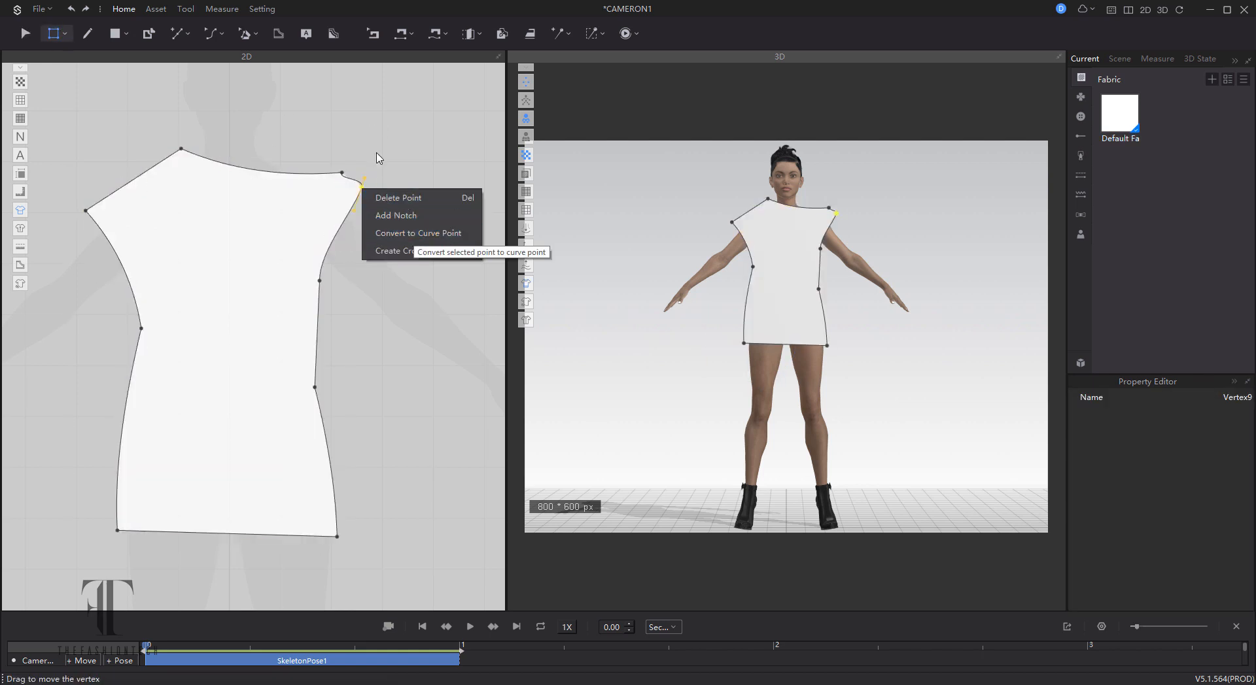
{"action": "left_click", "coordinate": [352, 177]}
{"action": "right_click", "coordinate": [353, 179]}
{"action": "left_click", "coordinate": [422, 348]}
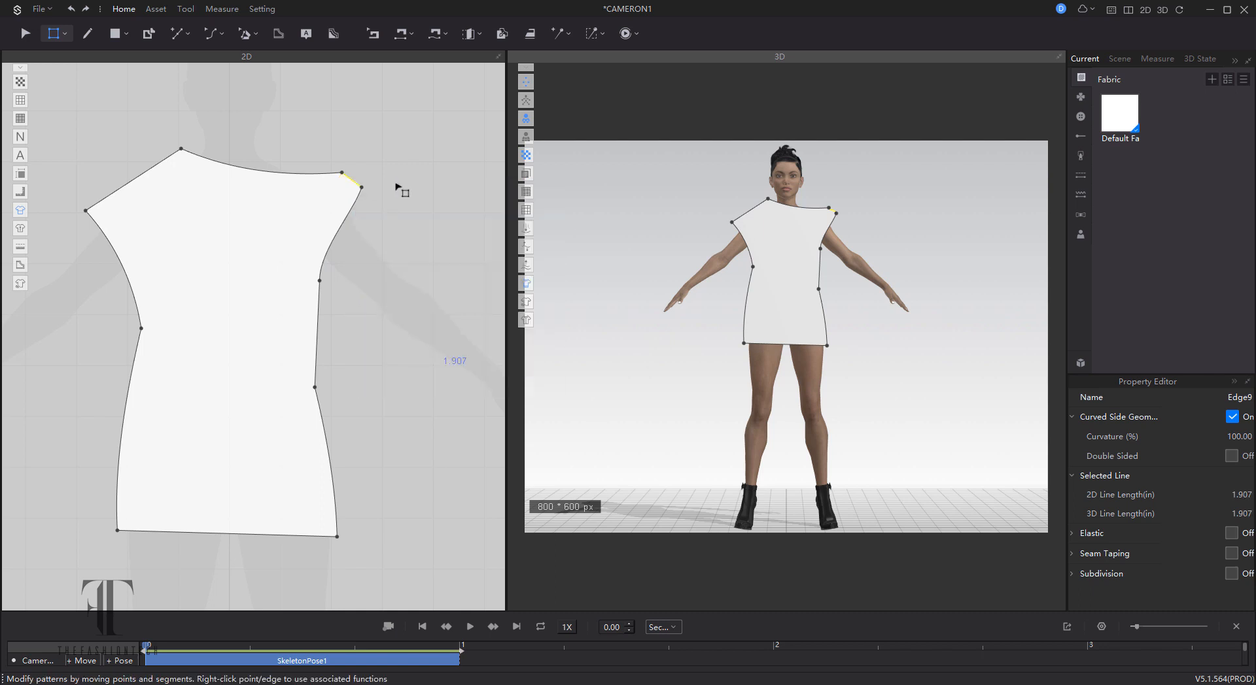
{"action": "left_click", "coordinate": [399, 189]}
Step: Move the short shoulder's neck point inward and its underarm point outward, and raise the long shoulder's neck point
{"action": "left_click_drag", "start_coordinate": [341, 173], "coordinate": [314, 164]}
{"action": "left_click_drag", "start_coordinate": [319, 281], "coordinate": [329, 288]}
{"action": "left_click", "coordinate": [393, 336]}
{"action": "scroll", "coordinate": [395, 336], "scroll_direction": "down", "scroll_amount": 4}
{"action": "middle_click_drag", "start_coordinate": [395, 336], "coordinate": [330, 265]}
{"action": "left_click", "coordinate": [25, 33]}
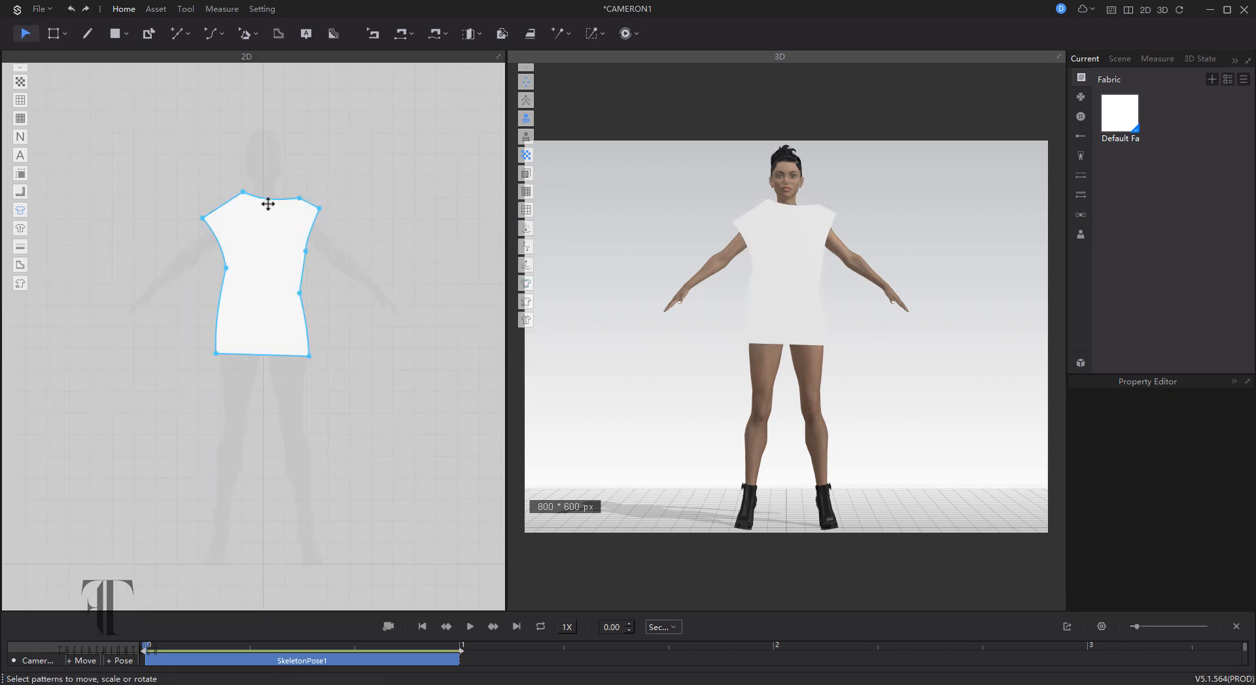
{"action": "left_click", "coordinate": [54, 33]}
{"action": "left_click_drag", "start_coordinate": [243, 192], "coordinate": [238, 170]}
Step: Create a second panel with Symmetry Pattern with Seam and place it beside the original
{"action": "left_click", "coordinate": [25, 33]}
{"action": "left_click", "coordinate": [273, 224]}
{"action": "right_click", "coordinate": [272, 224]}
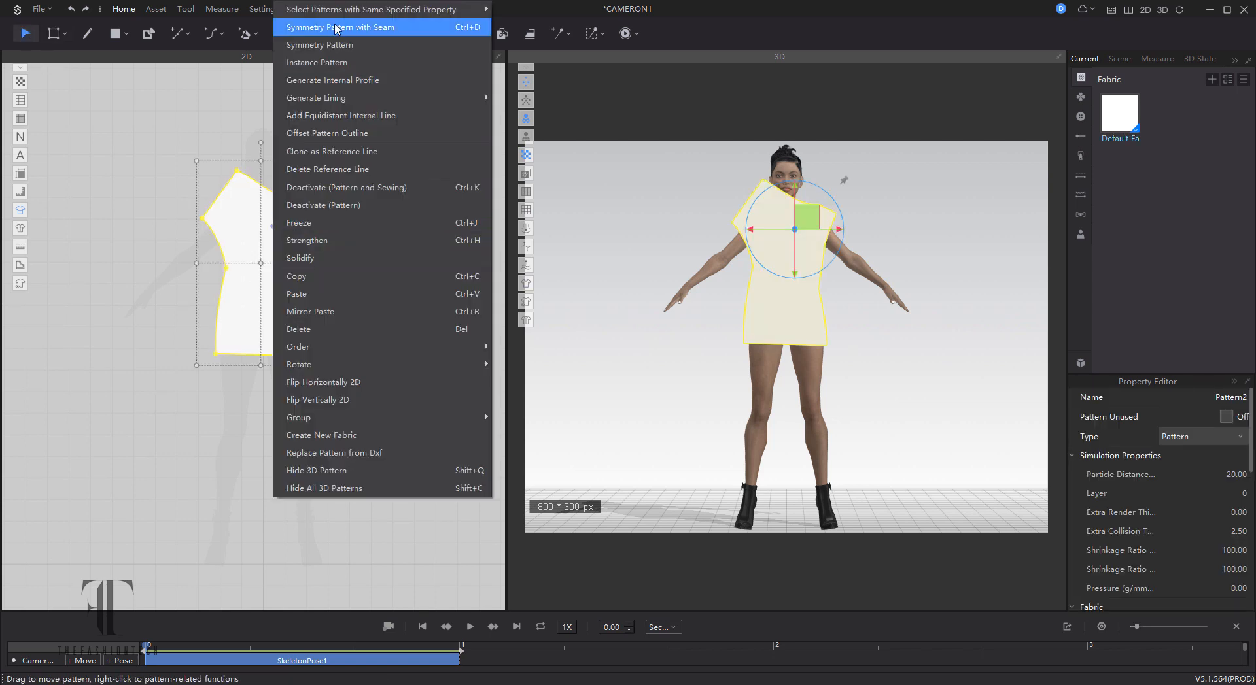
{"action": "left_click", "coordinate": [337, 26]}
{"action": "left_click", "coordinate": [406, 260]}
Step: Sew the two panels together along the short shoulder and the two adjoining side edges below its armhole
{"action": "left_click", "coordinate": [400, 33]}
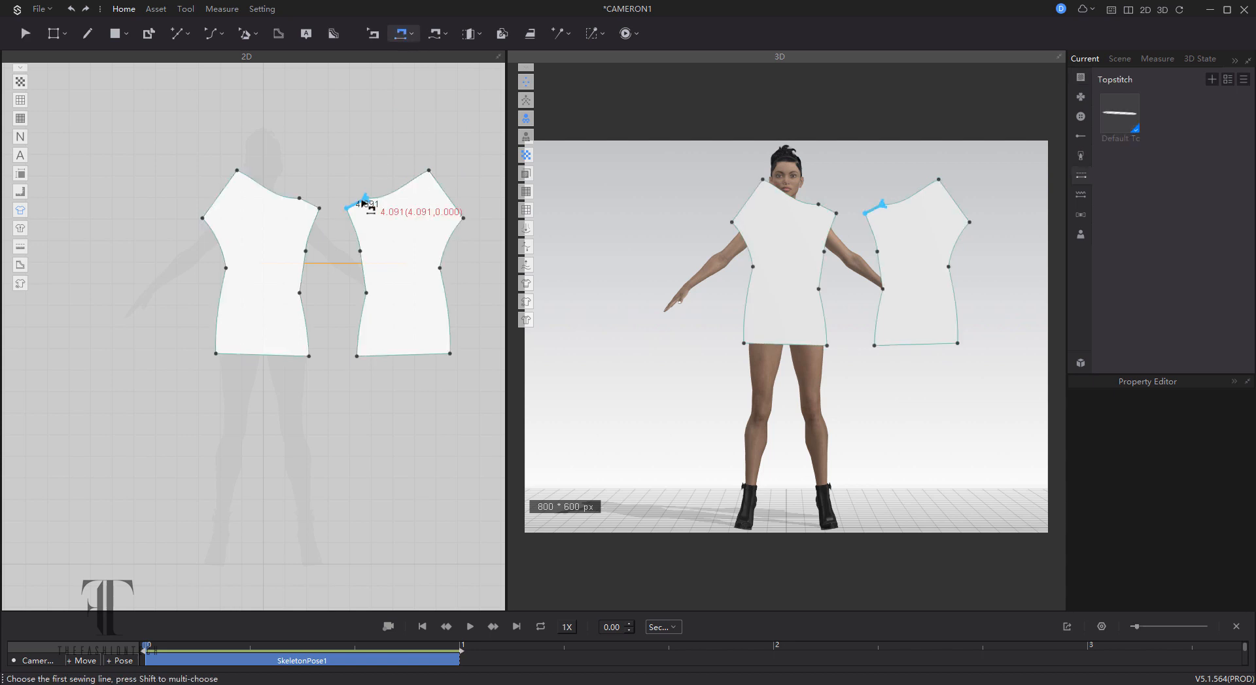
{"action": "left_click", "coordinate": [359, 201]}
{"action": "left_click", "coordinate": [308, 204]}
{"action": "left_click", "coordinate": [301, 281]}
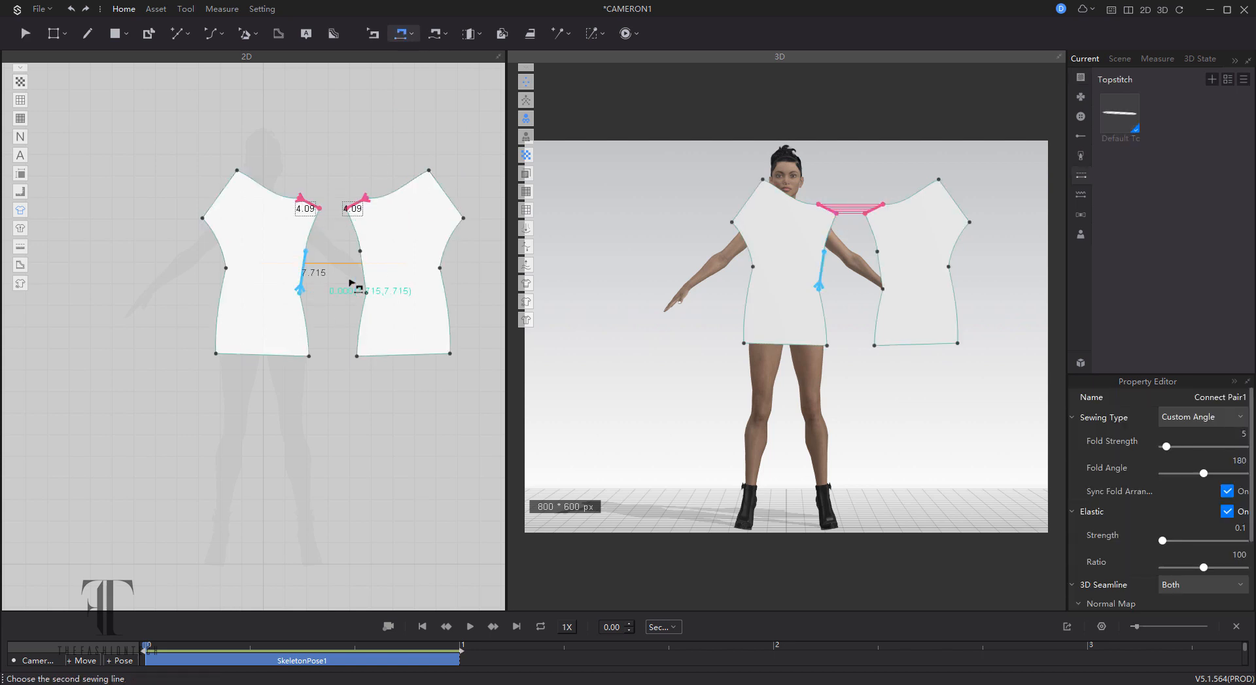
{"action": "left_click", "coordinate": [364, 280]}
{"action": "left_click", "coordinate": [303, 314]}
{"action": "left_click", "coordinate": [361, 317]}
Step: Sew the outer side edges and the long shoulder edges of both panels together, and save the project
{"action": "left_click", "coordinate": [219, 304]}
{"action": "left_click", "coordinate": [445, 304]}
{"action": "left_click", "coordinate": [447, 195]}
{"action": "left_click", "coordinate": [221, 196]}
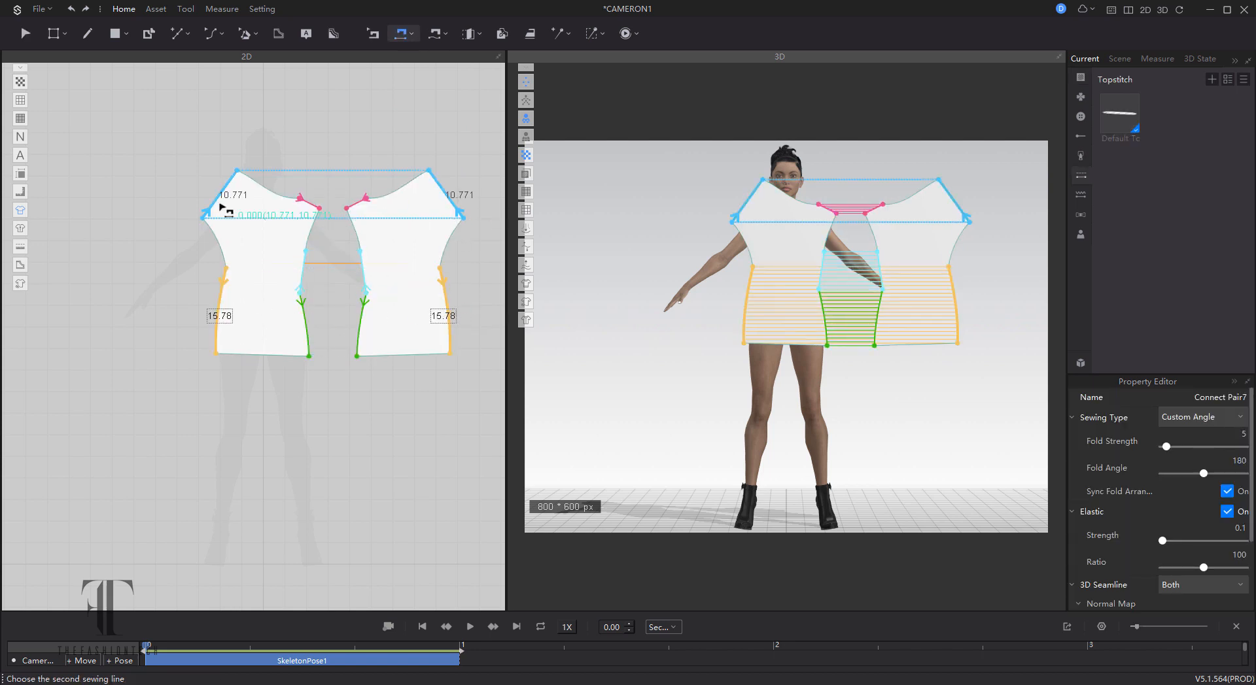
{"action": "key", "text": "ctrl+s"}
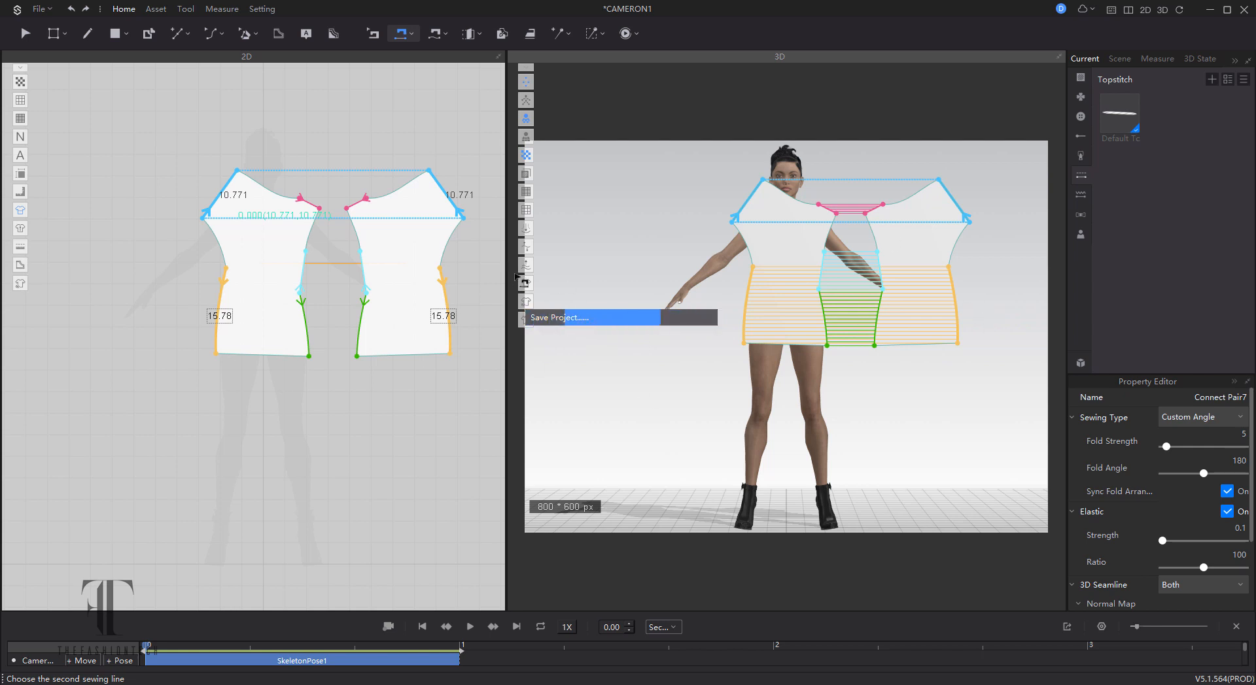
Step: Rotate the mirrored panel in 3D and position it behind the avatar's back
{"action": "right_click_drag", "start_coordinate": [955, 303], "coordinate": [738, 313]}
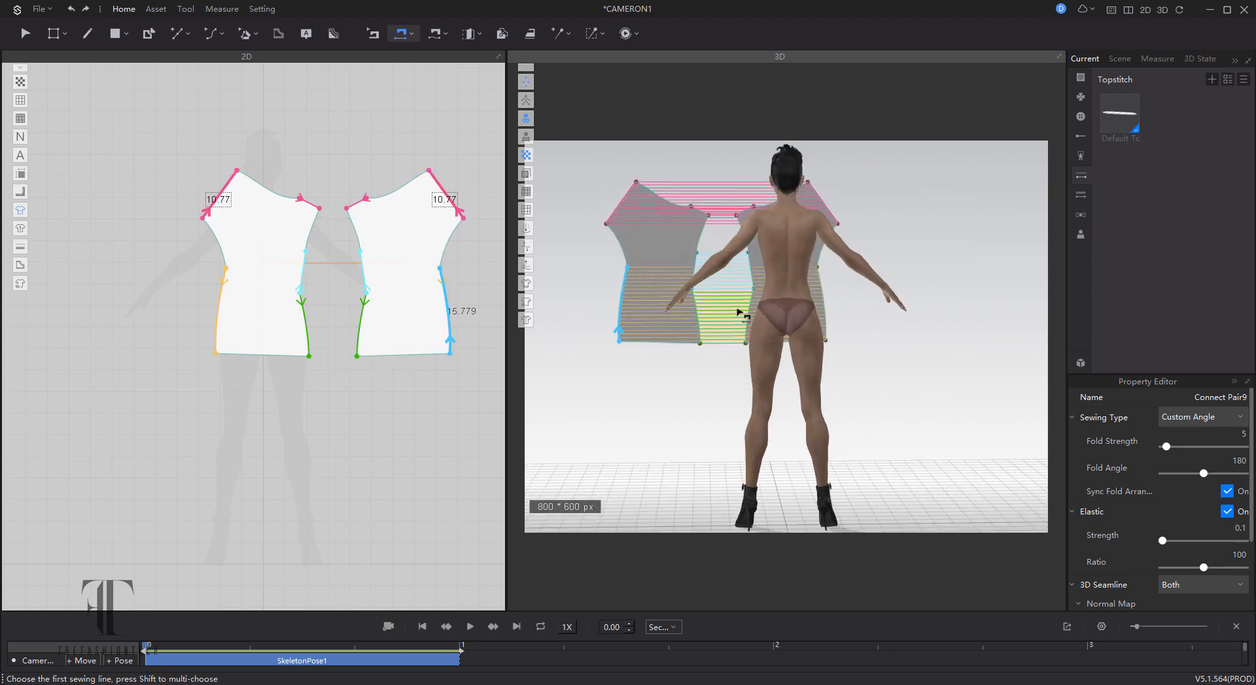
{"action": "left_click", "coordinate": [530, 100]}
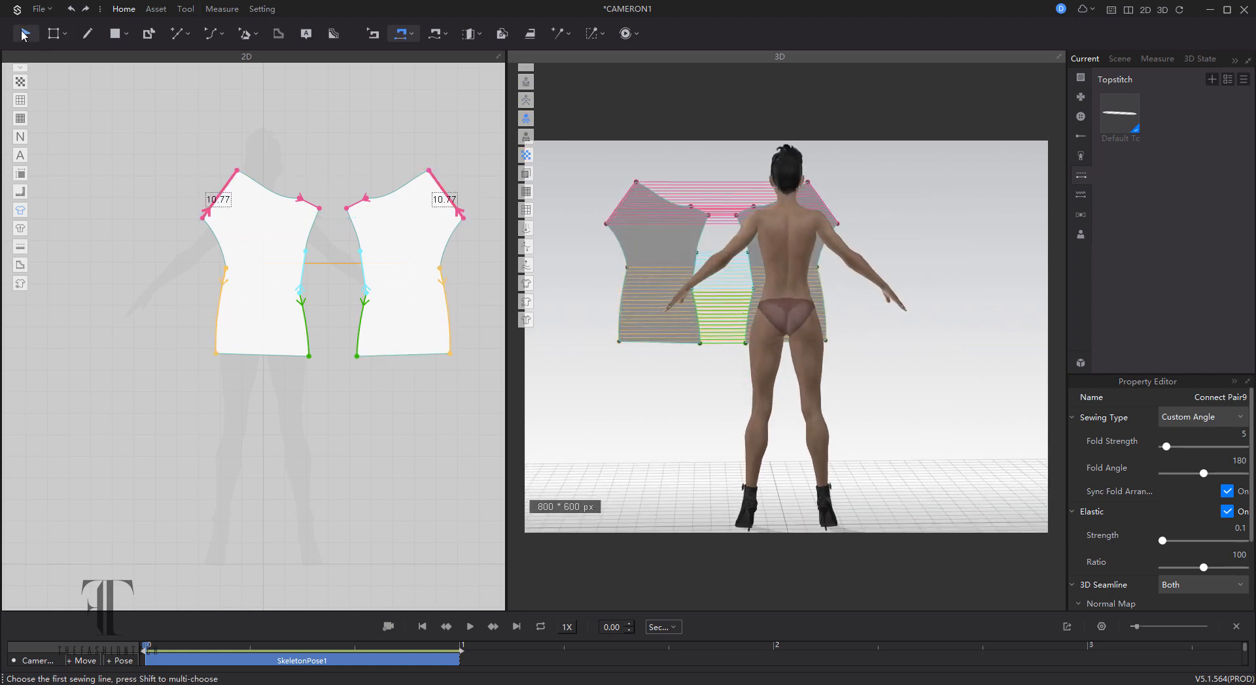
{"action": "left_click", "coordinate": [527, 83]}
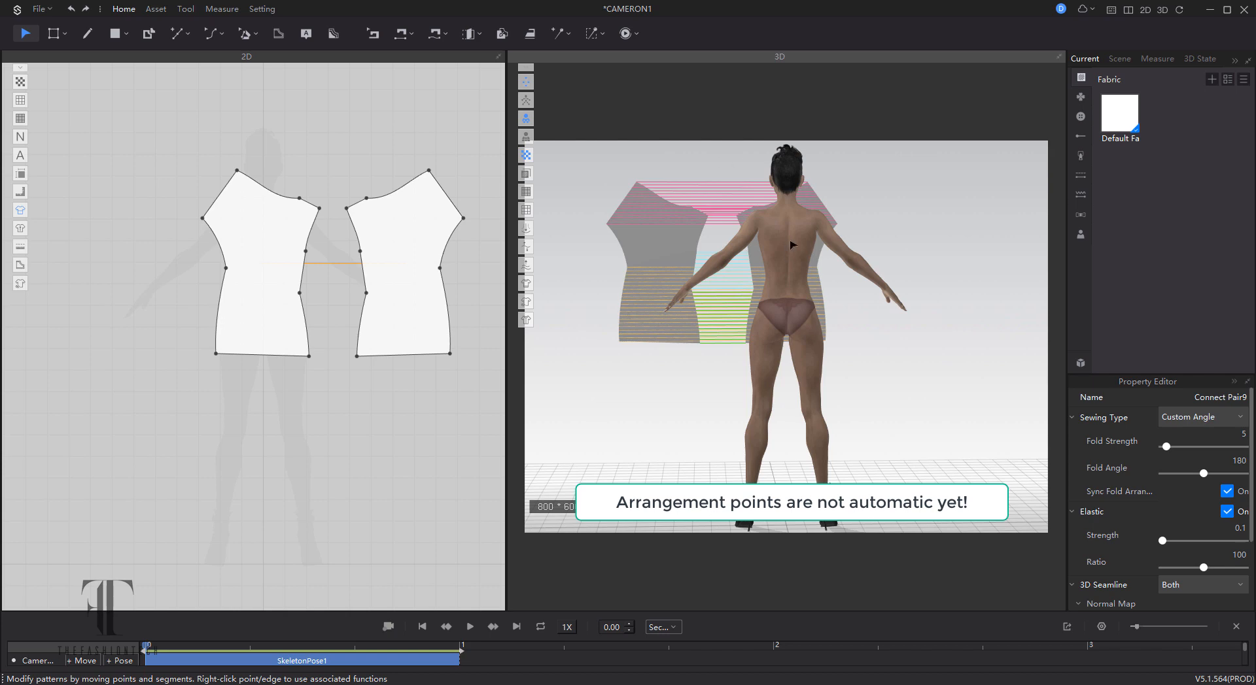
{"action": "left_click", "coordinate": [647, 243]}
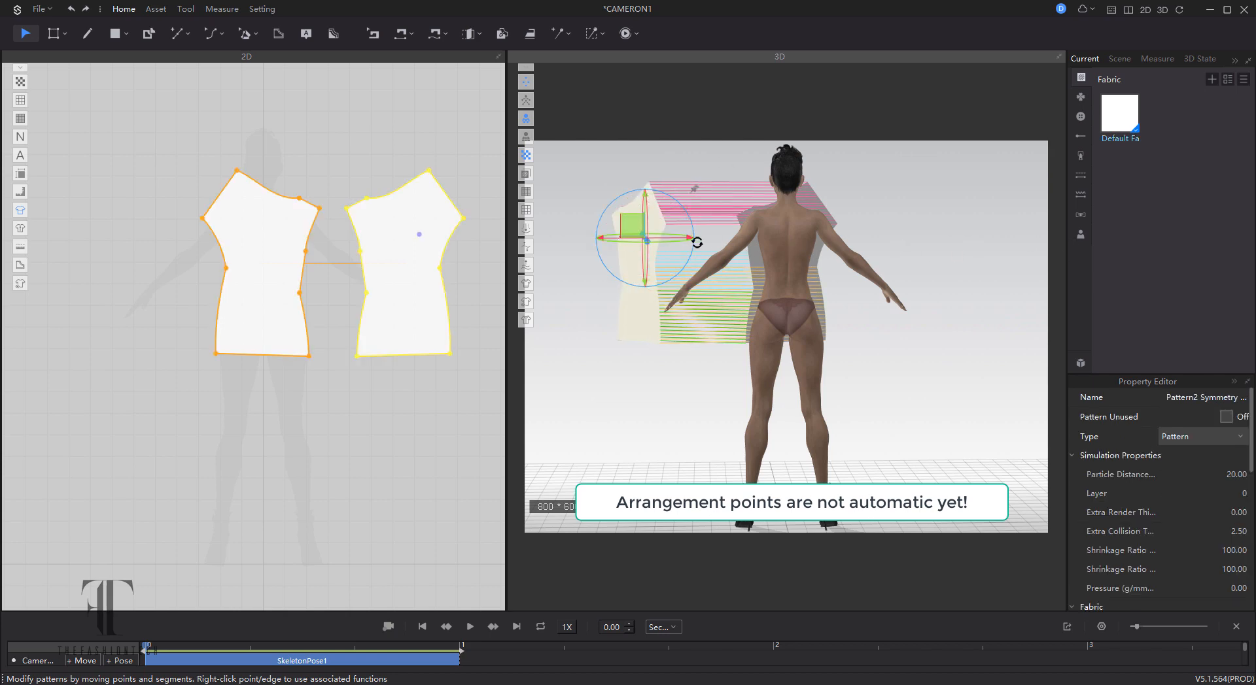
{"action": "left_click_drag", "start_coordinate": [696, 243], "coordinate": [794, 240]}
{"action": "right_click_drag", "start_coordinate": [715, 403], "coordinate": [728, 271]}
{"action": "left_click_drag", "start_coordinate": [739, 254], "coordinate": [769, 257]}
Step: Adjust the front panel's position in front of the torso and simulate the garment
{"action": "right_click_drag", "start_coordinate": [916, 306], "coordinate": [778, 301]}
{"action": "left_click", "coordinate": [802, 322]}
{"action": "left_click_drag", "start_coordinate": [794, 251], "coordinate": [790, 248]}
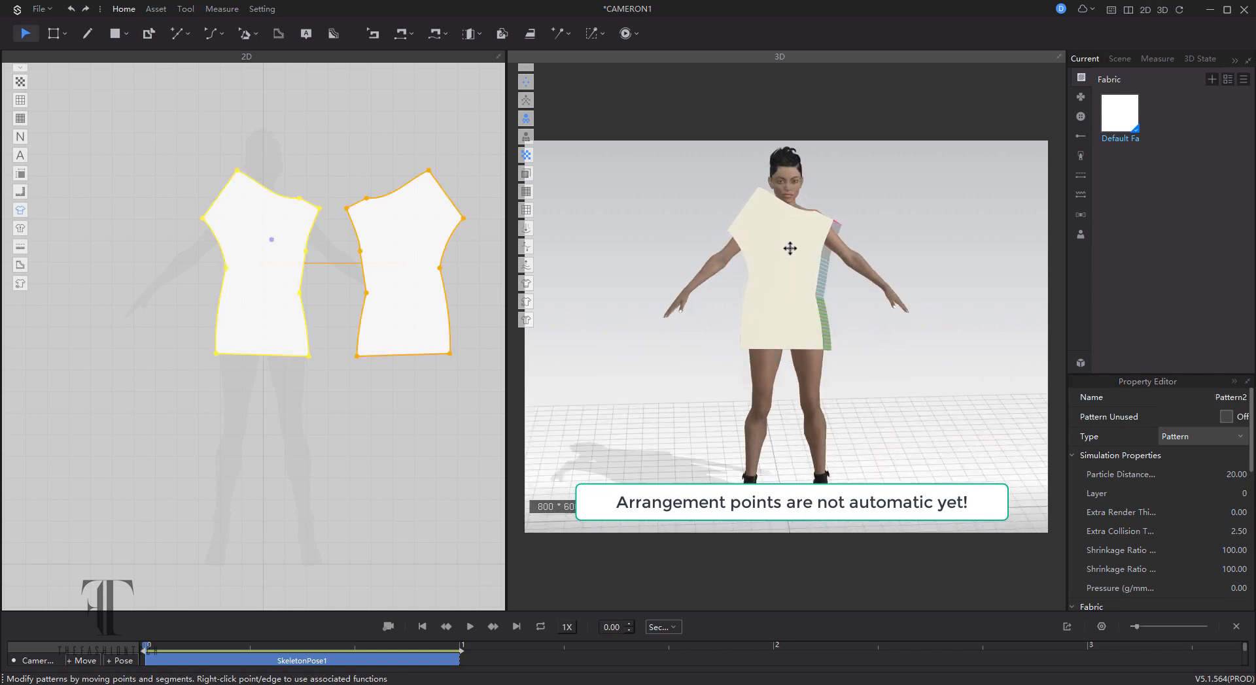
{"action": "left_click", "coordinate": [825, 243]}
{"action": "key", "text": "space"}
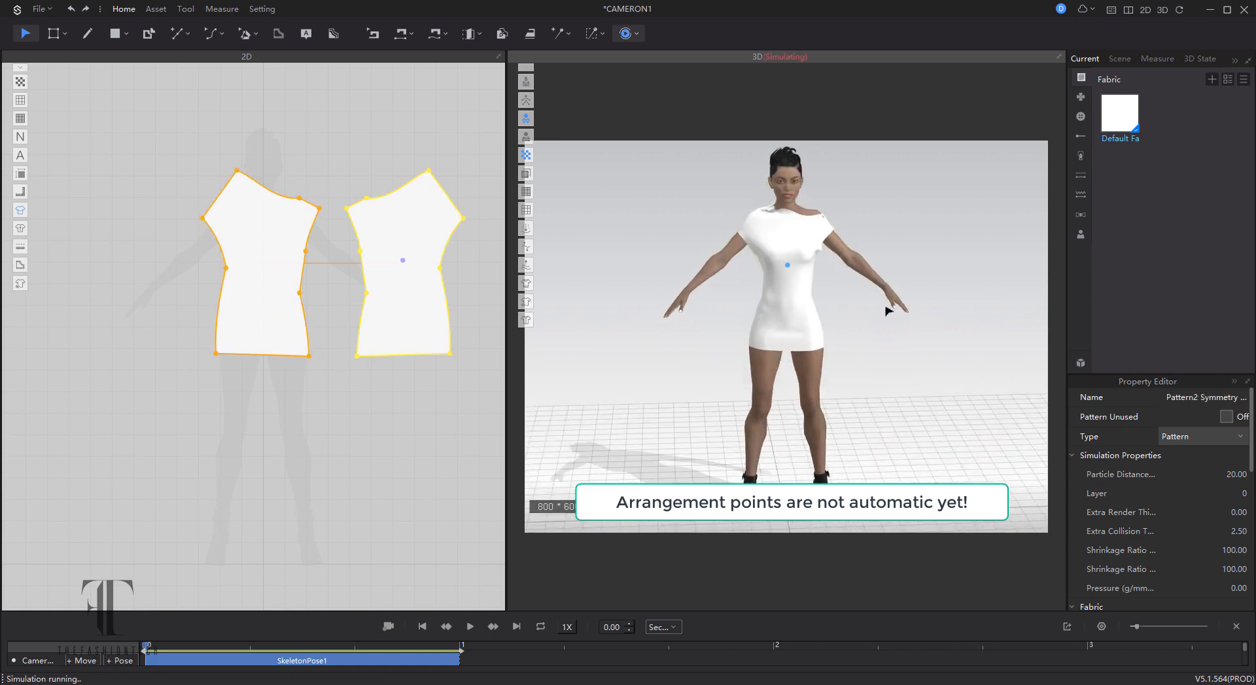
Step: Pull the simulated fabric at the shoulder and draped sleeve to settle it on the avatar, and restart the simulation
{"action": "left_click", "coordinate": [752, 202]}
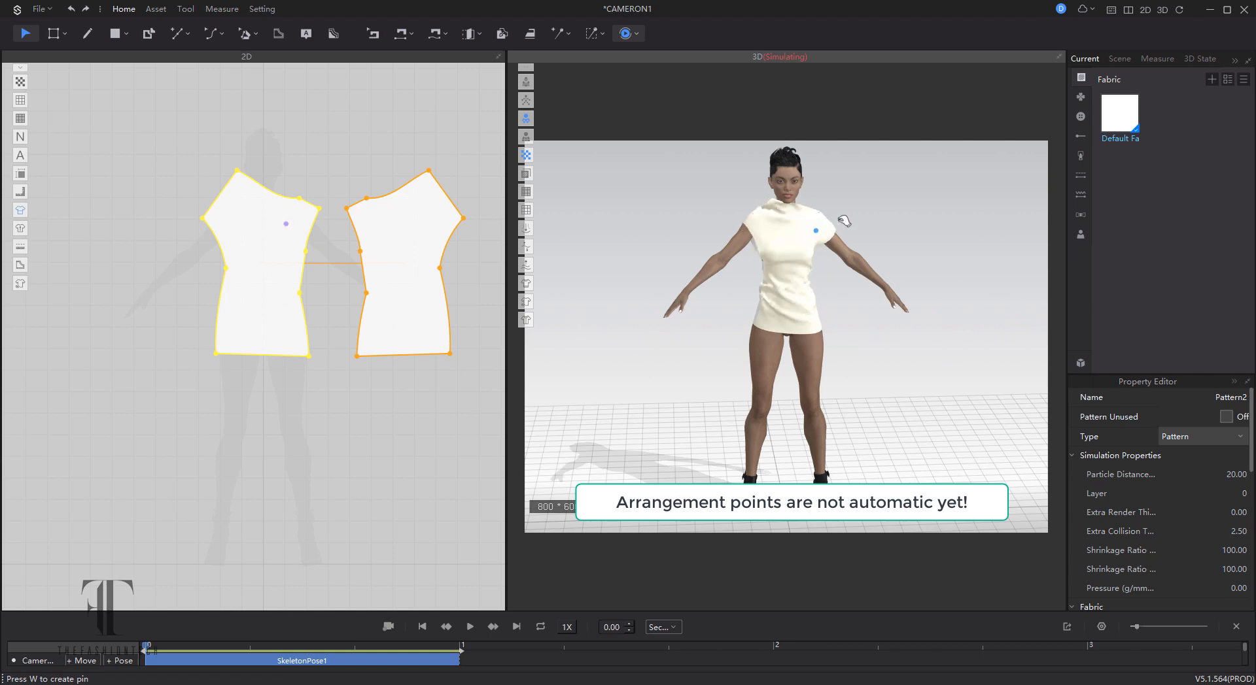
{"action": "left_click", "coordinate": [745, 242]}
{"action": "mouse_move", "coordinate": [750, 233]}
{"action": "left_mouse_down"}
{"action": "mouse_move", "coordinate": [774, 236]}
{"action": "mouse_move", "coordinate": [757, 216]}
{"action": "left_mouse_up"}
{"action": "right_click_drag", "start_coordinate": [785, 278], "coordinate": [871, 292]}
{"action": "left_click_drag", "start_coordinate": [752, 231], "coordinate": [745, 227]}
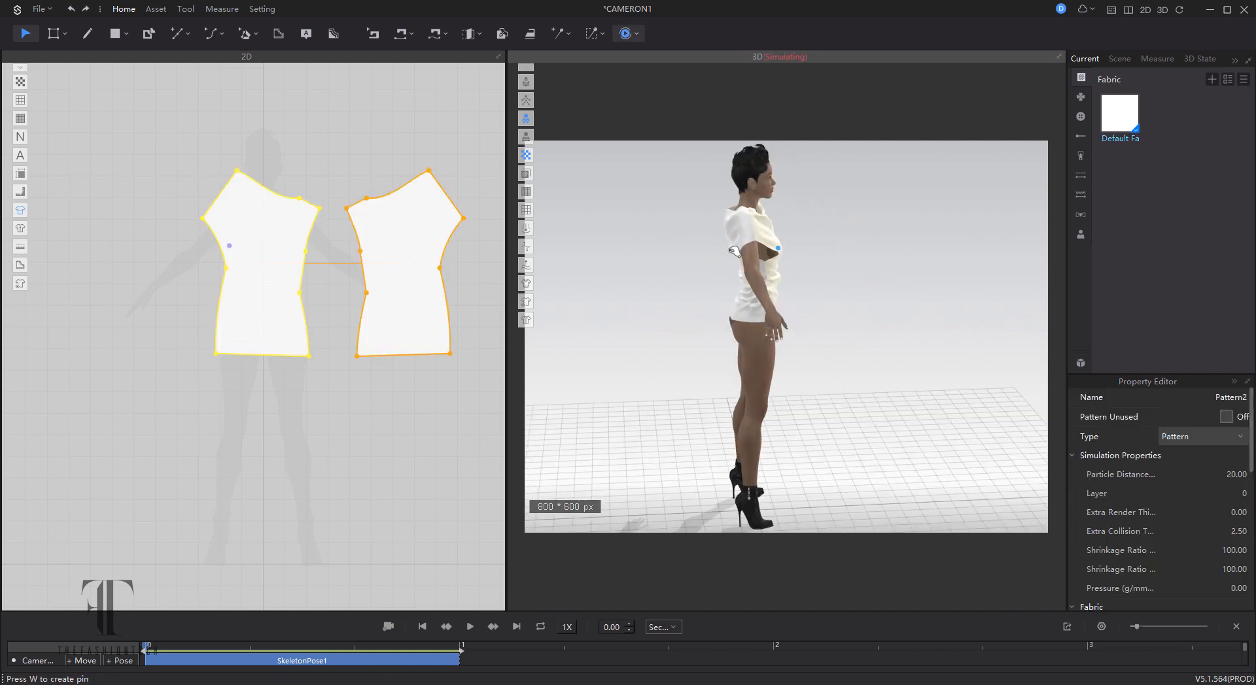
{"action": "left_click", "coordinate": [746, 242]}
{"action": "left_click", "coordinate": [749, 232]}
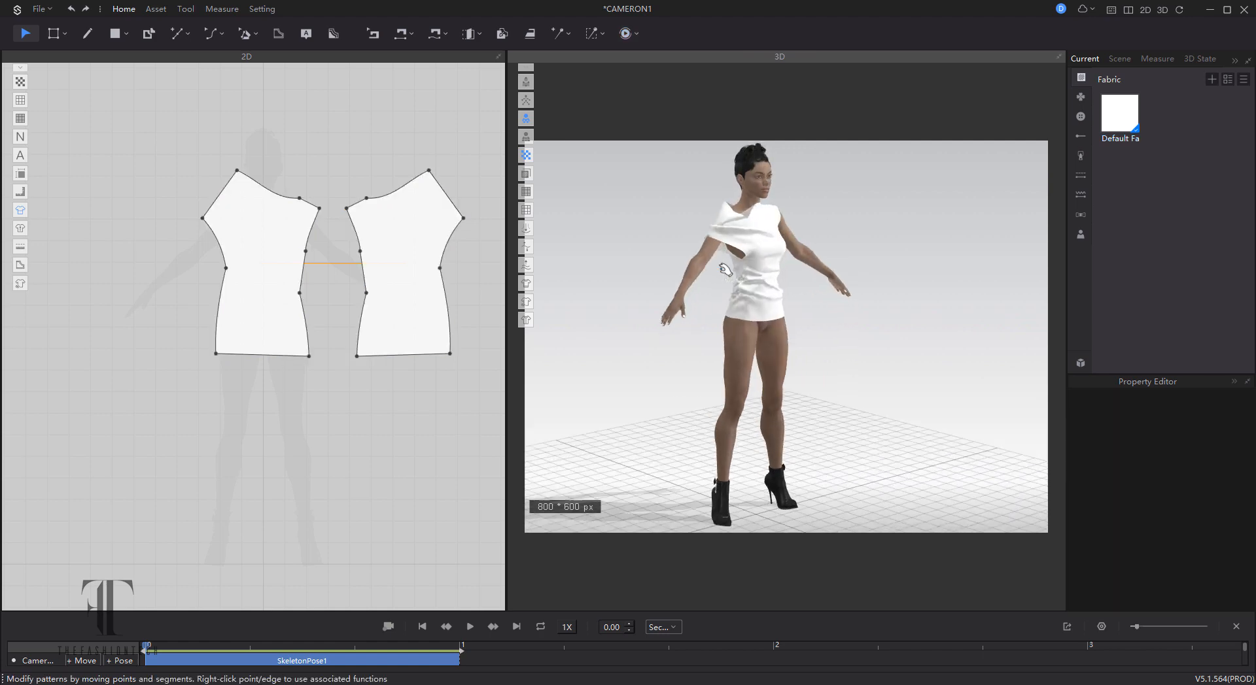
{"action": "key", "text": "space"}
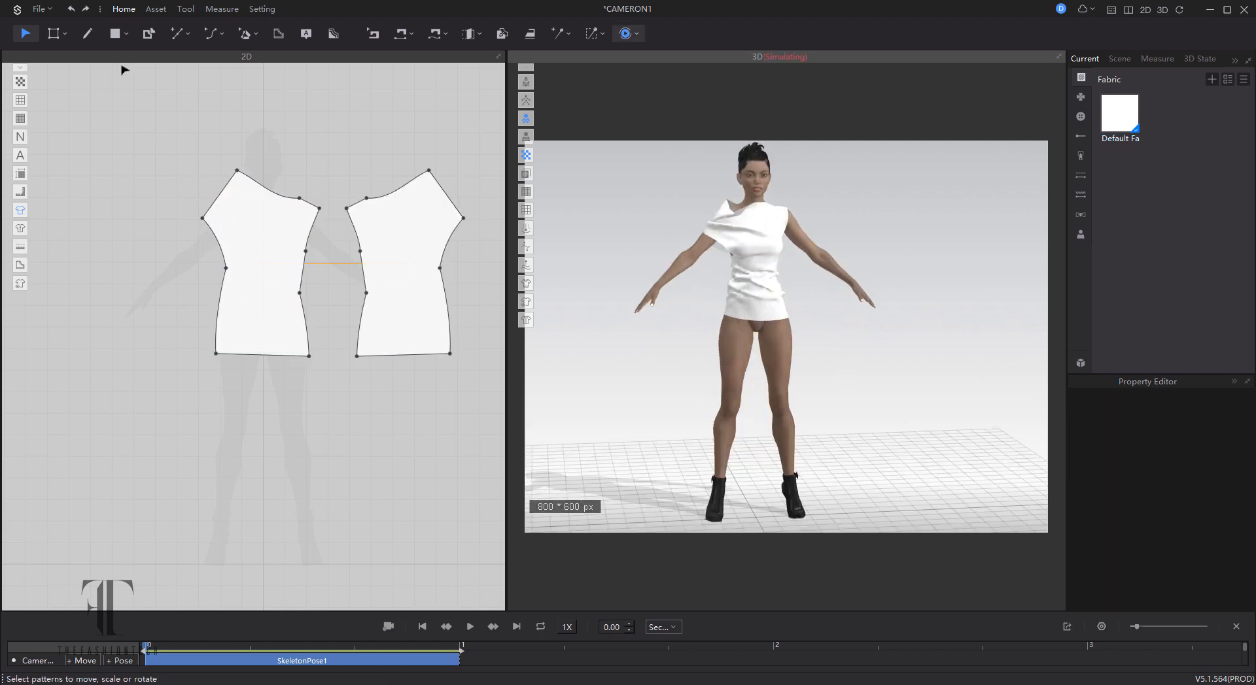
Step: Raise the underarm point on the draped sleeve side and pull the simulated hem and shoulder corner into place
{"action": "left_click_drag", "start_coordinate": [226, 268], "coordinate": [224, 247]}
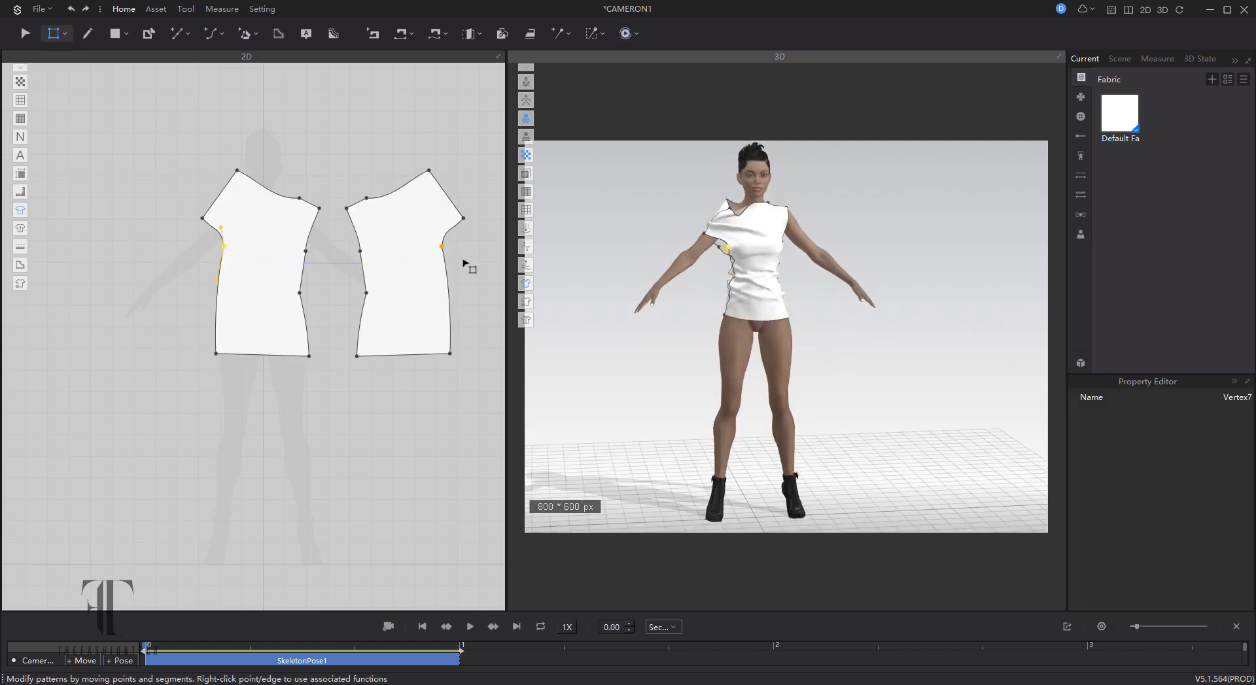
{"action": "left_click_drag", "start_coordinate": [750, 306], "coordinate": [725, 332]}
{"action": "left_click_drag", "start_coordinate": [727, 205], "coordinate": [666, 200]}
Step: Move the neck-end corner of the long shoulder edge further up on the front panel
{"action": "left_click", "coordinate": [241, 168]}
{"action": "scroll", "coordinate": [241, 169], "scroll_direction": "up", "scroll_amount": 5}
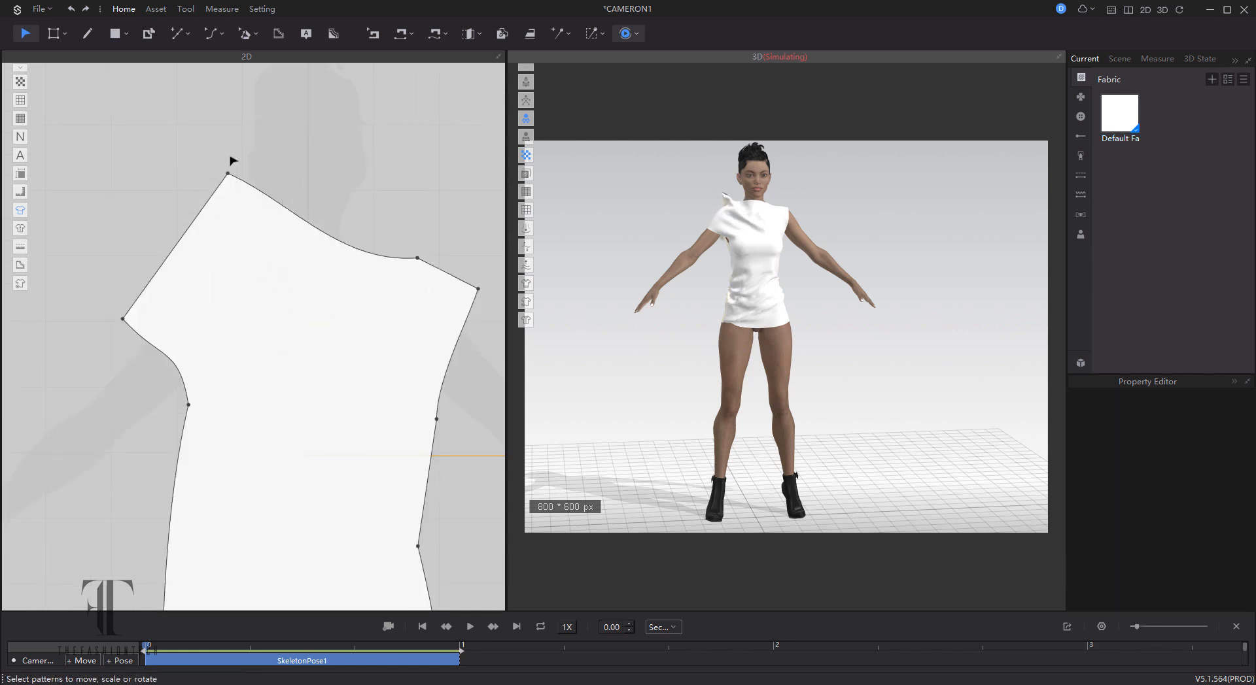
{"action": "left_click", "coordinate": [58, 36]}
{"action": "left_click_drag", "start_coordinate": [228, 174], "coordinate": [244, 133]}
{"action": "key", "text": "space"}
Step: Add two points near the neck end of the long shoulder edge and sew the adjoining segments together
{"action": "left_click", "coordinate": [177, 34]}
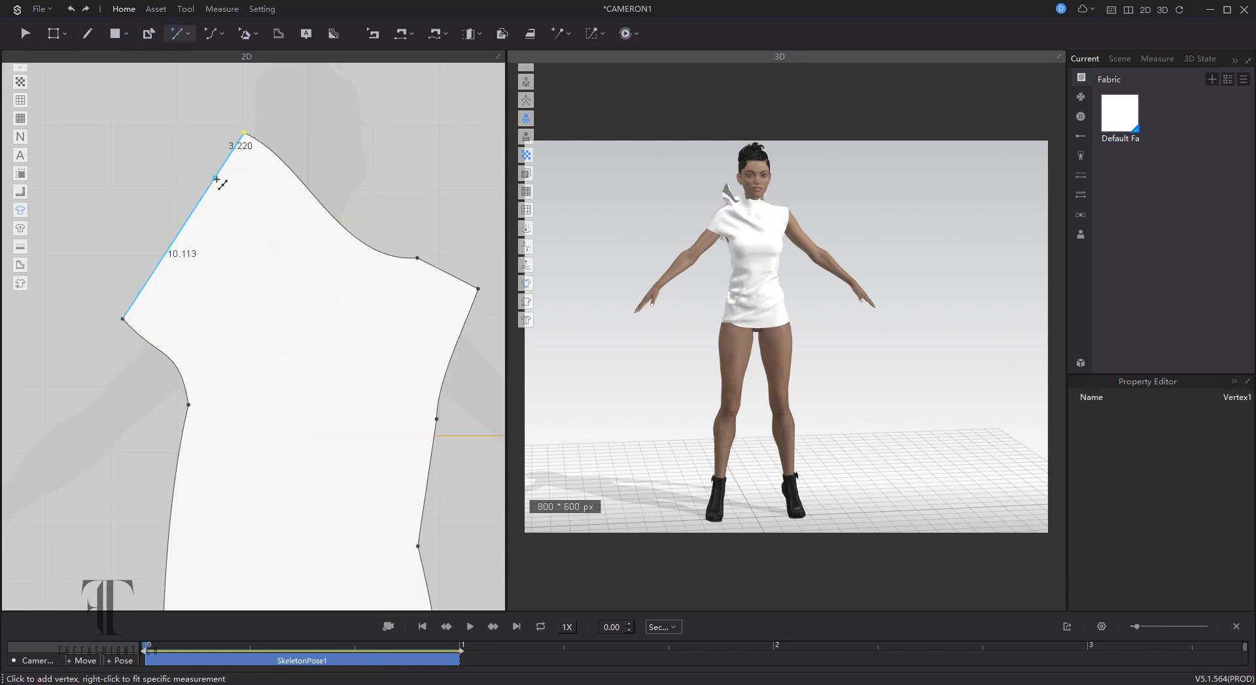
{"action": "left_click", "coordinate": [400, 35]}
{"action": "left_click", "coordinate": [235, 145]}
{"action": "left_click", "coordinate": [202, 198]}
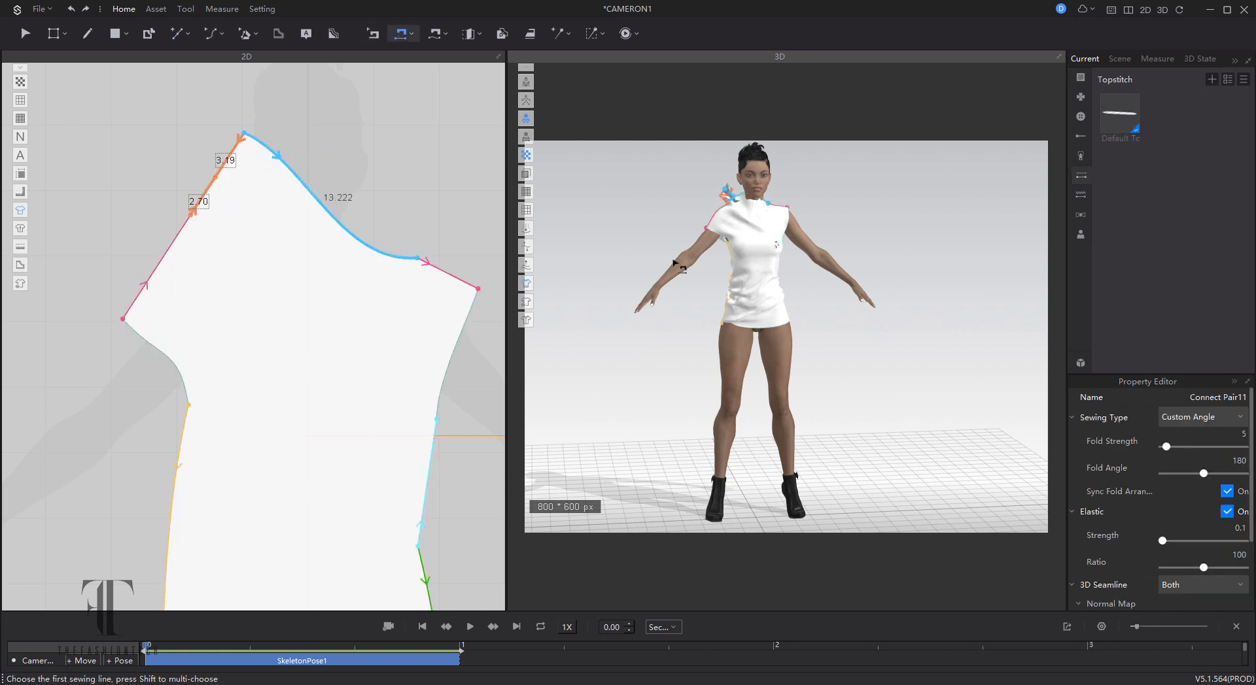
Step: Simulate the top with the shoulder fold seam and examine the draped shoulder from behind and close up in front
{"action": "key", "text": "a"}
{"action": "key", "text": "space"}
{"action": "left_click", "coordinate": [224, 177]}
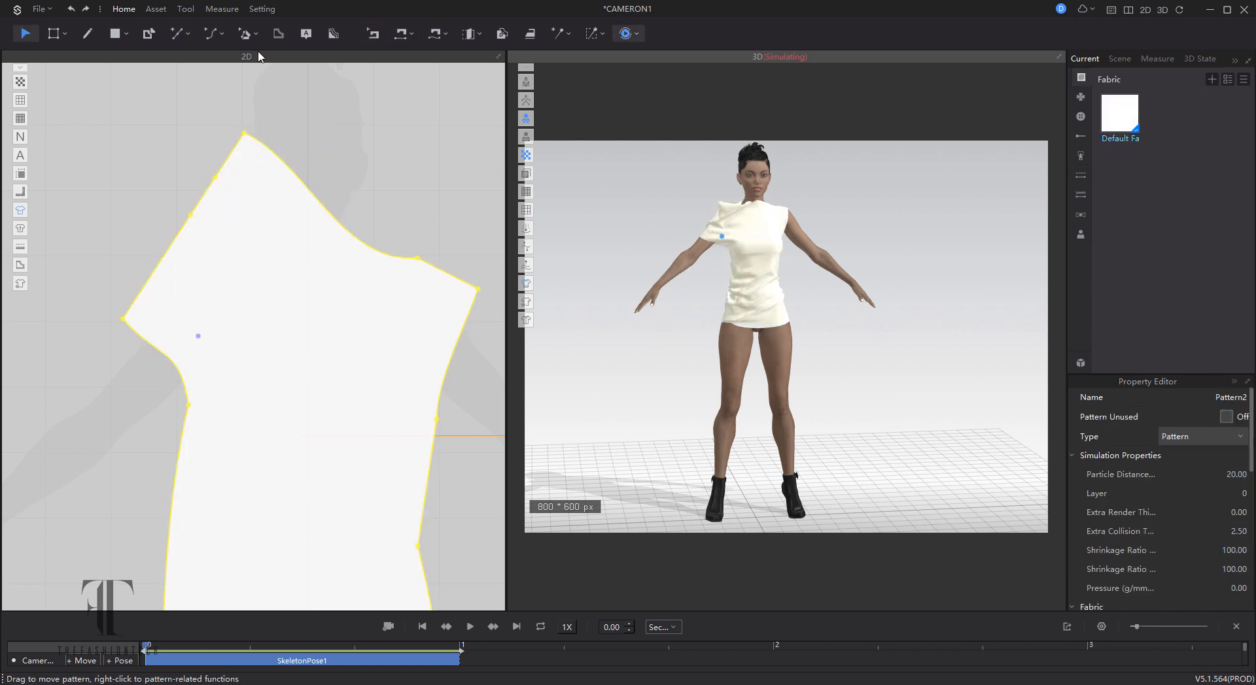
{"action": "left_click", "coordinate": [400, 35]}
{"action": "right_click_drag", "start_coordinate": [667, 210], "coordinate": [832, 241]}
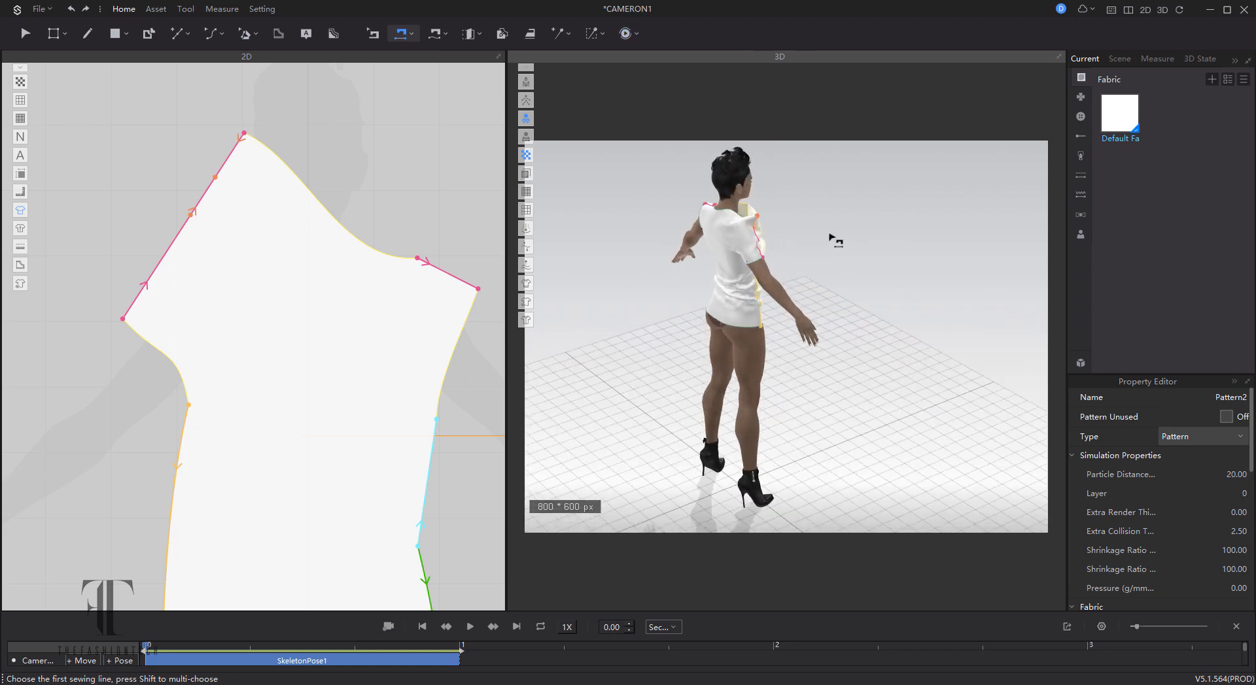
{"action": "scroll", "coordinate": [759, 208], "scroll_direction": "up", "scroll_amount": 3}
{"action": "scroll", "coordinate": [758, 206], "scroll_direction": "up", "scroll_amount": 3}
{"action": "middle_click_drag", "start_coordinate": [757, 206], "coordinate": [807, 342]}
{"action": "right_click_drag", "start_coordinate": [807, 342], "coordinate": [689, 365]}
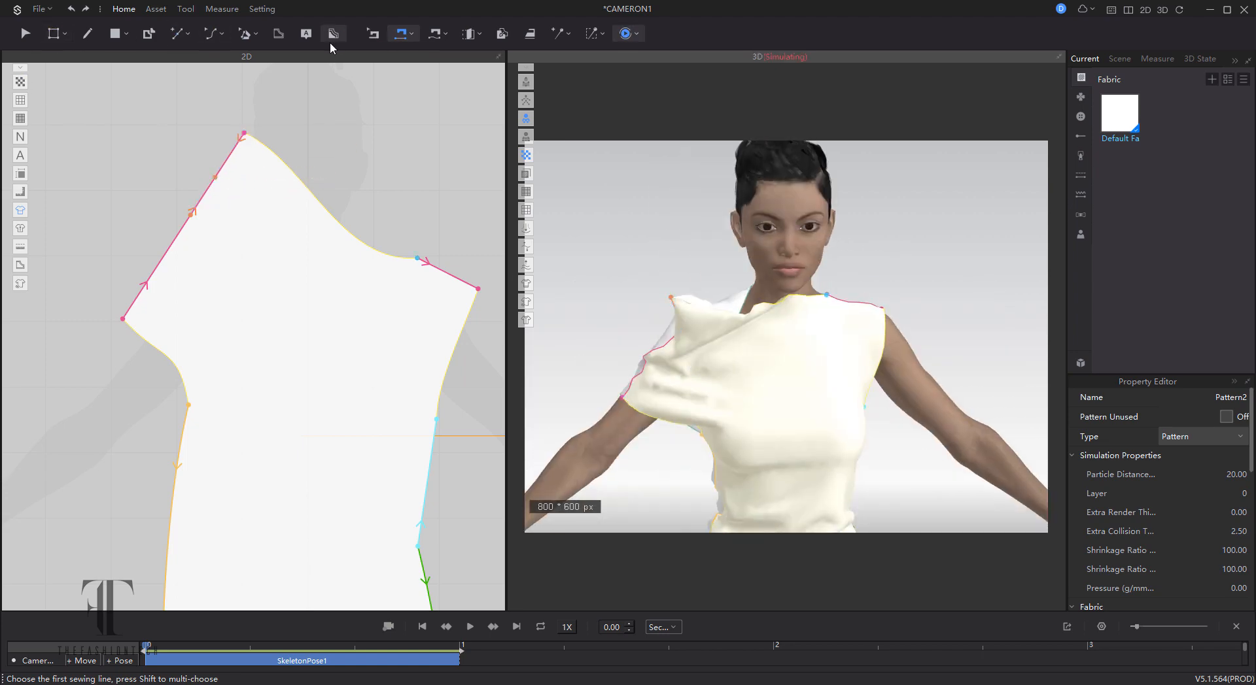
Step: Undo the last two changes, simulate the top again and pull the folded shoulder fabric upward
{"action": "left_click", "coordinate": [373, 34]}
{"action": "left_click", "coordinate": [403, 34]}
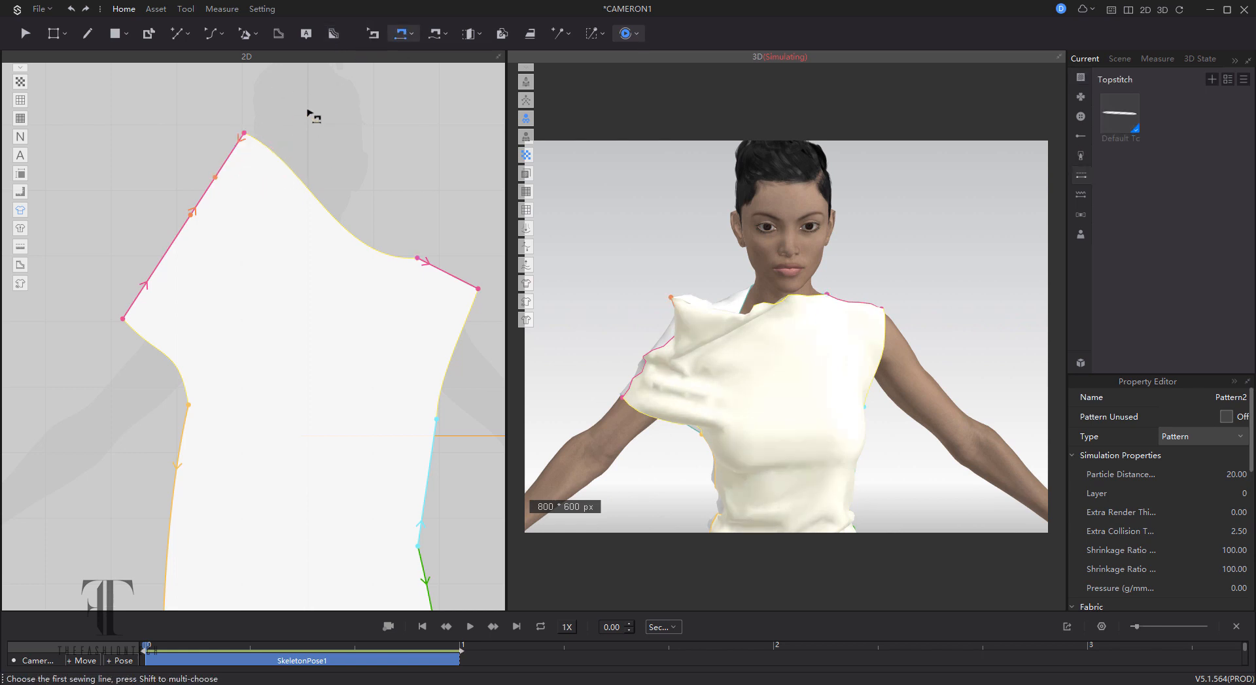
{"action": "key", "text": "ctrl+z"}
{"action": "key", "text": "ctrl+z"}
{"action": "key", "text": "space"}
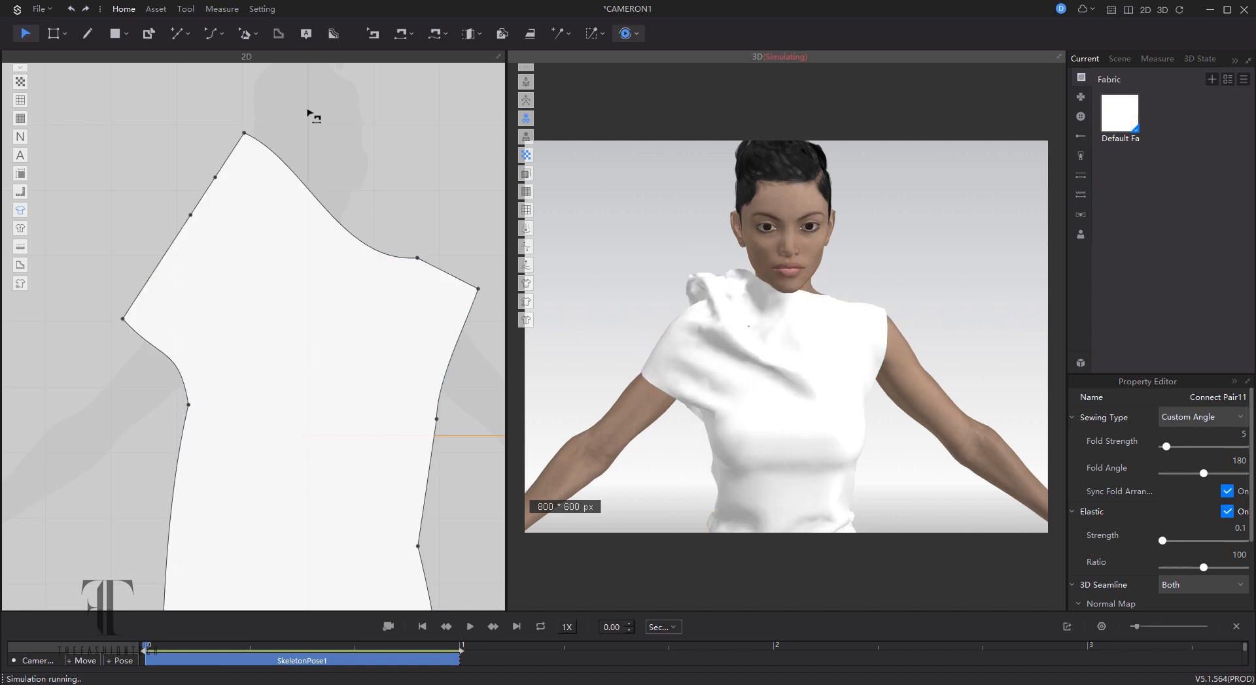
{"action": "left_click", "coordinate": [247, 183]}
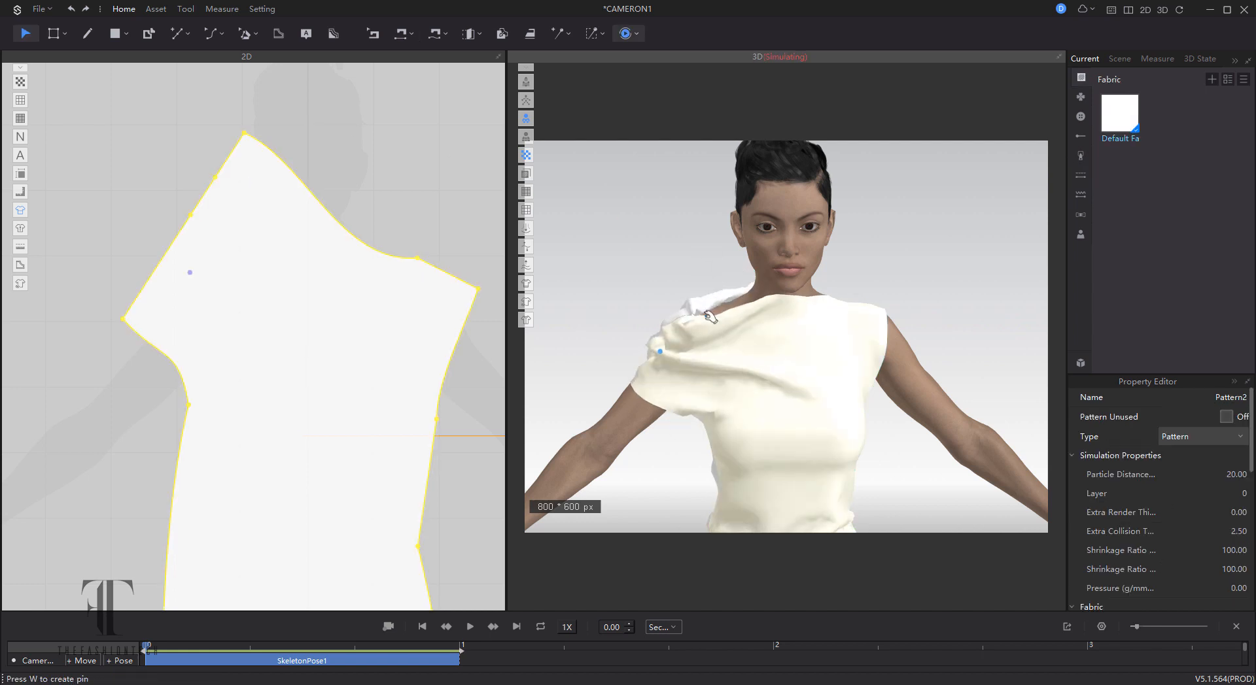
{"action": "left_click_drag", "start_coordinate": [689, 356], "coordinate": [717, 251]}
Step: Draw an internal line from the upper point on the long shoulder edge to the neckline curve and simulate the top
{"action": "left_click", "coordinate": [87, 33]}
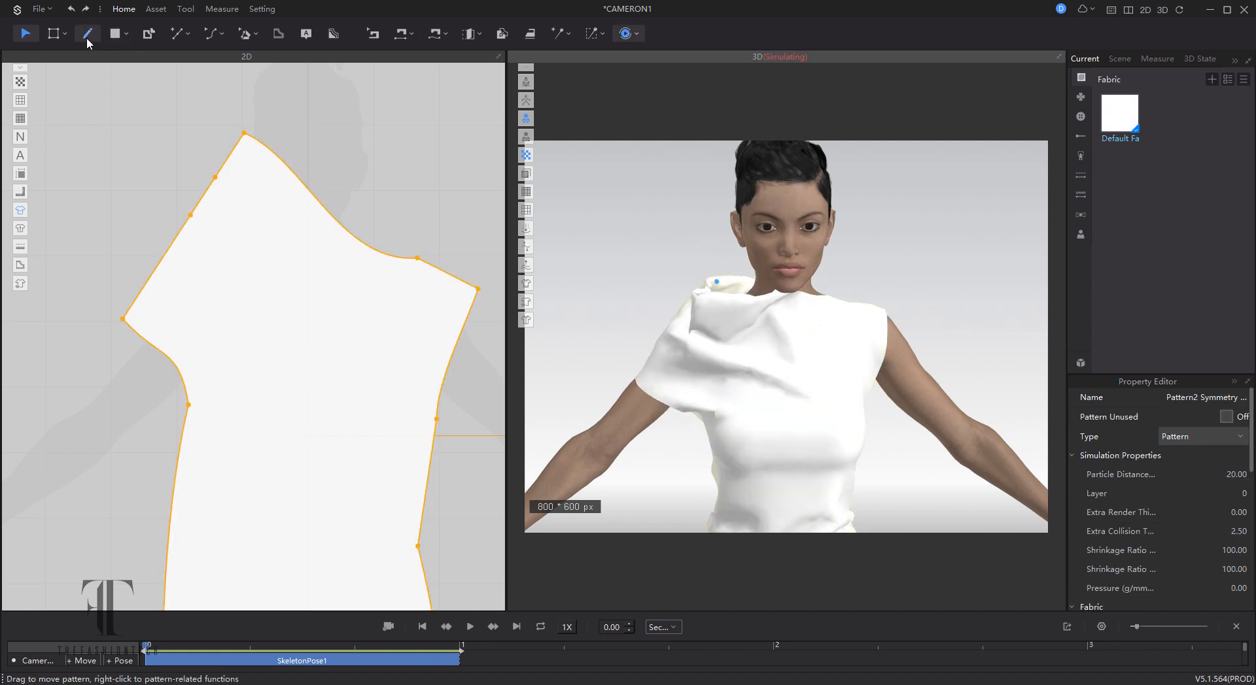
{"action": "left_click", "coordinate": [374, 250]}
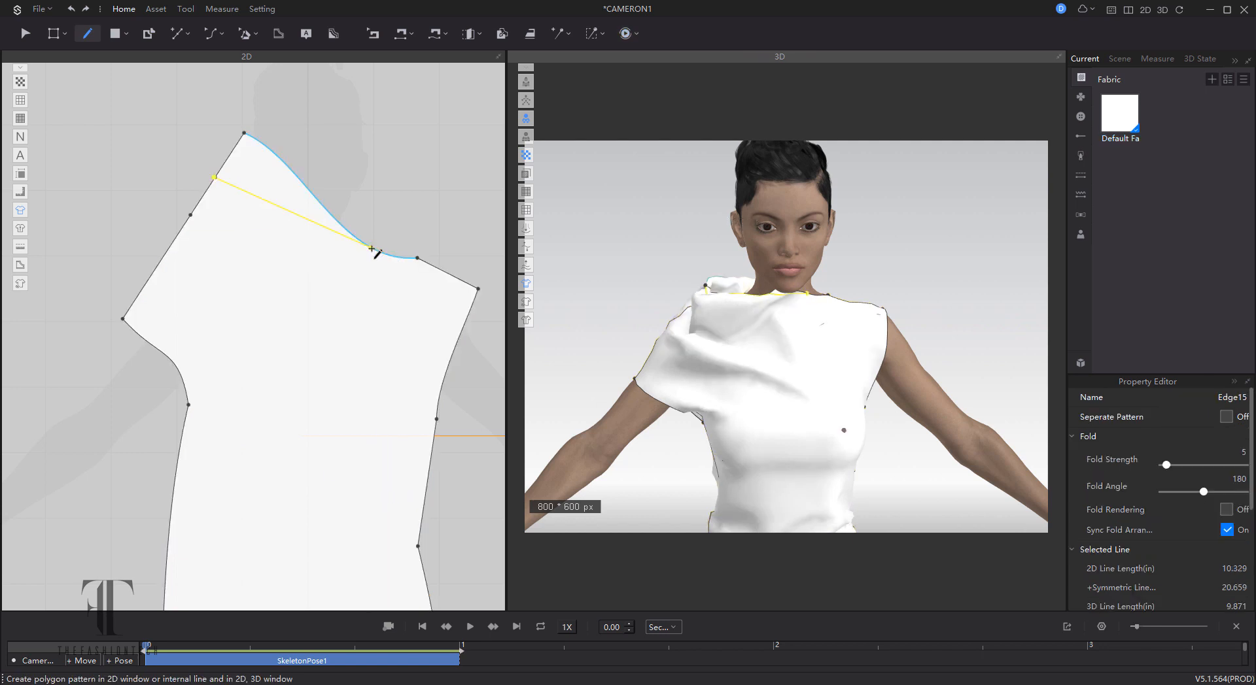
{"action": "key", "text": "a"}
{"action": "left_click", "coordinate": [435, 235]}
{"action": "key", "text": "space"}
{"action": "right_click_drag", "start_coordinate": [667, 264], "coordinate": [657, 296]}
{"action": "key", "text": "space"}
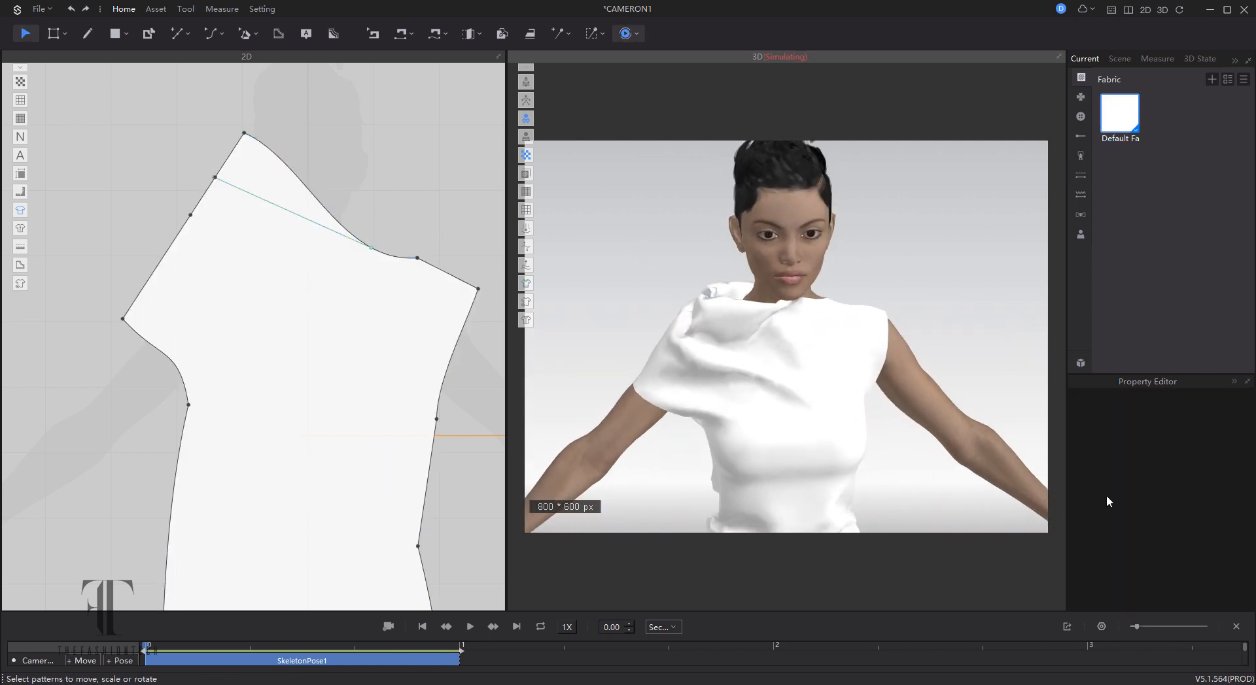
Step: Try the Knit_Stretch_Mesh physical preset on the default fabric and check the drape down to the hem
{"action": "left_click", "coordinate": [1124, 123]}
{"action": "scroll", "coordinate": [1161, 505], "scroll_direction": "down", "scroll_amount": 5}
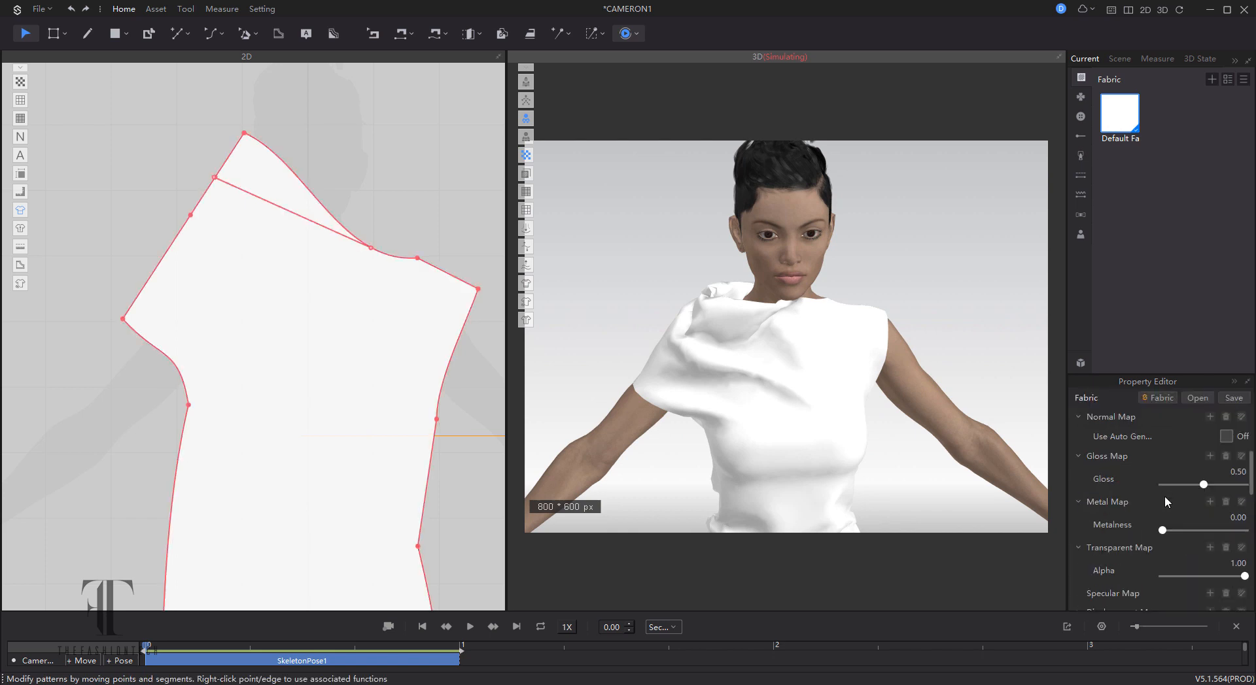
{"action": "scroll", "coordinate": [1165, 500], "scroll_direction": "up", "scroll_amount": 5}
{"action": "left_click", "coordinate": [1204, 566]}
{"action": "mouse_move", "coordinate": [1187, 591]}
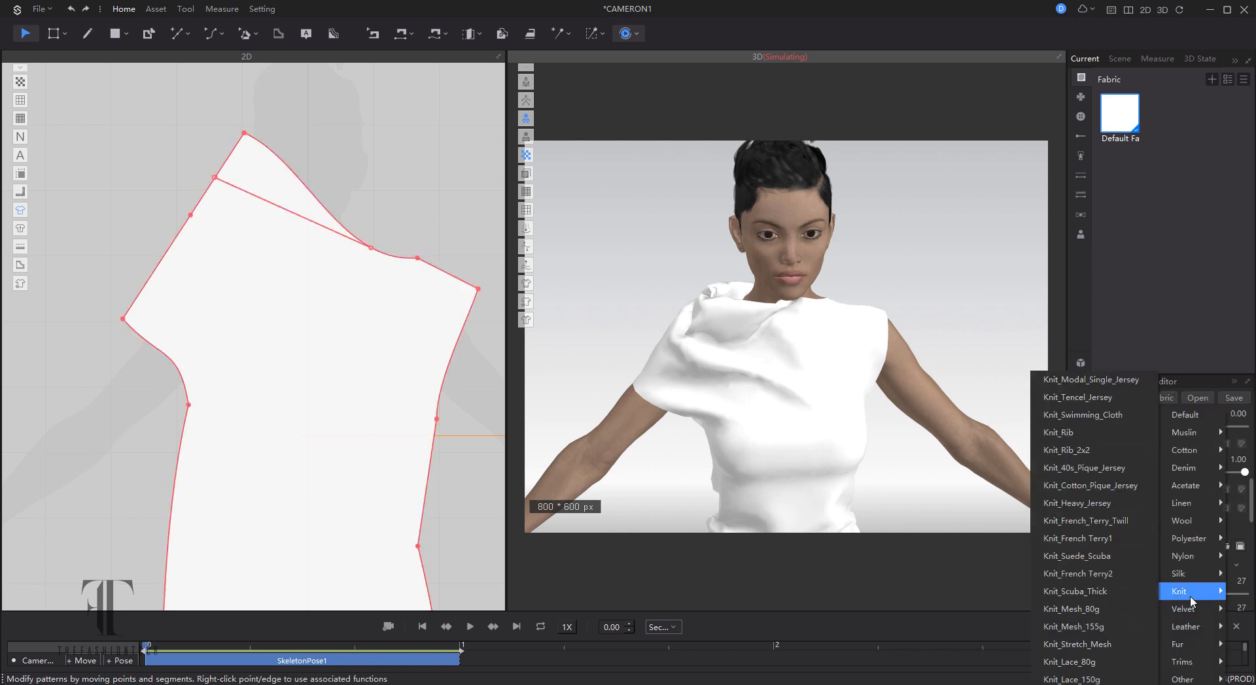
{"action": "left_click", "coordinate": [1106, 644]}
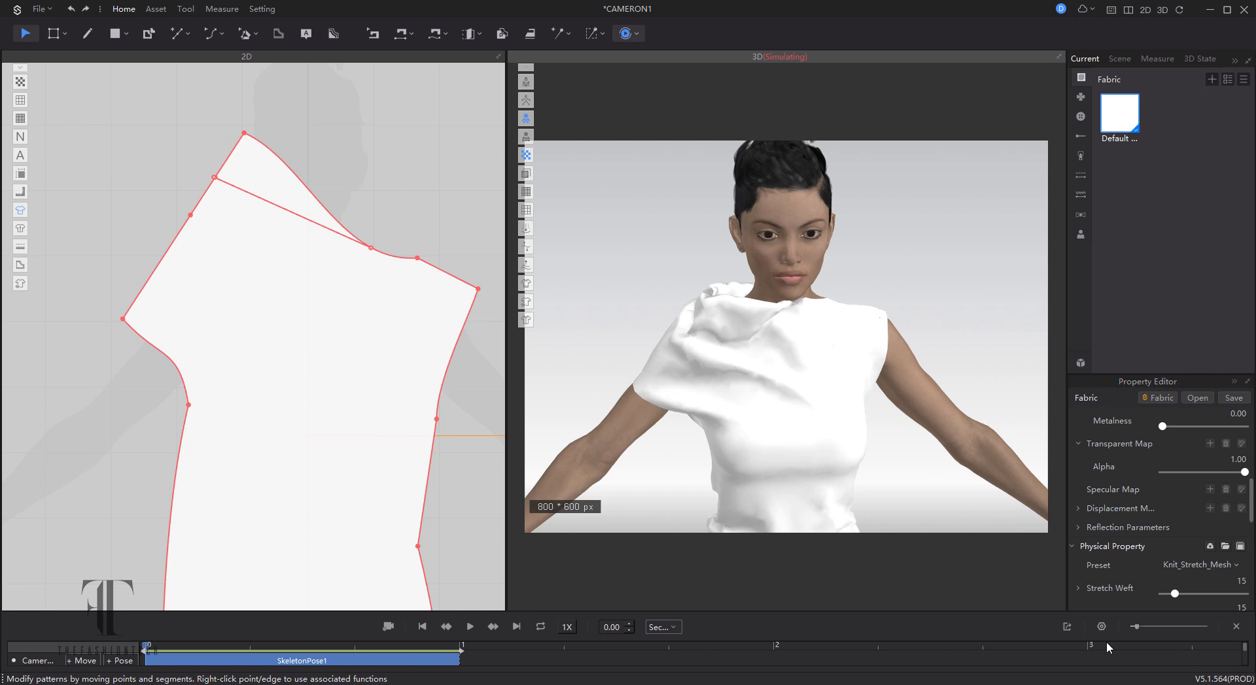
{"action": "left_click", "coordinate": [356, 126]}
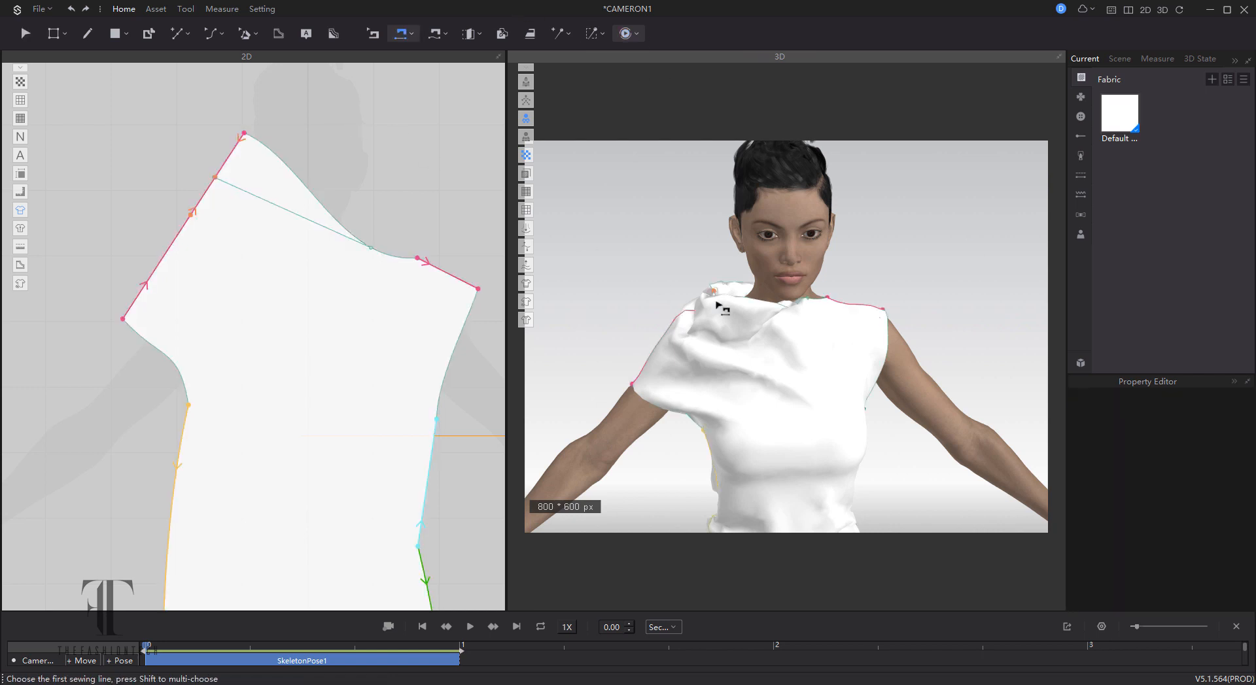
{"action": "left_click", "coordinate": [26, 34]}
{"action": "scroll", "coordinate": [756, 321], "scroll_direction": "down", "scroll_amount": 5}
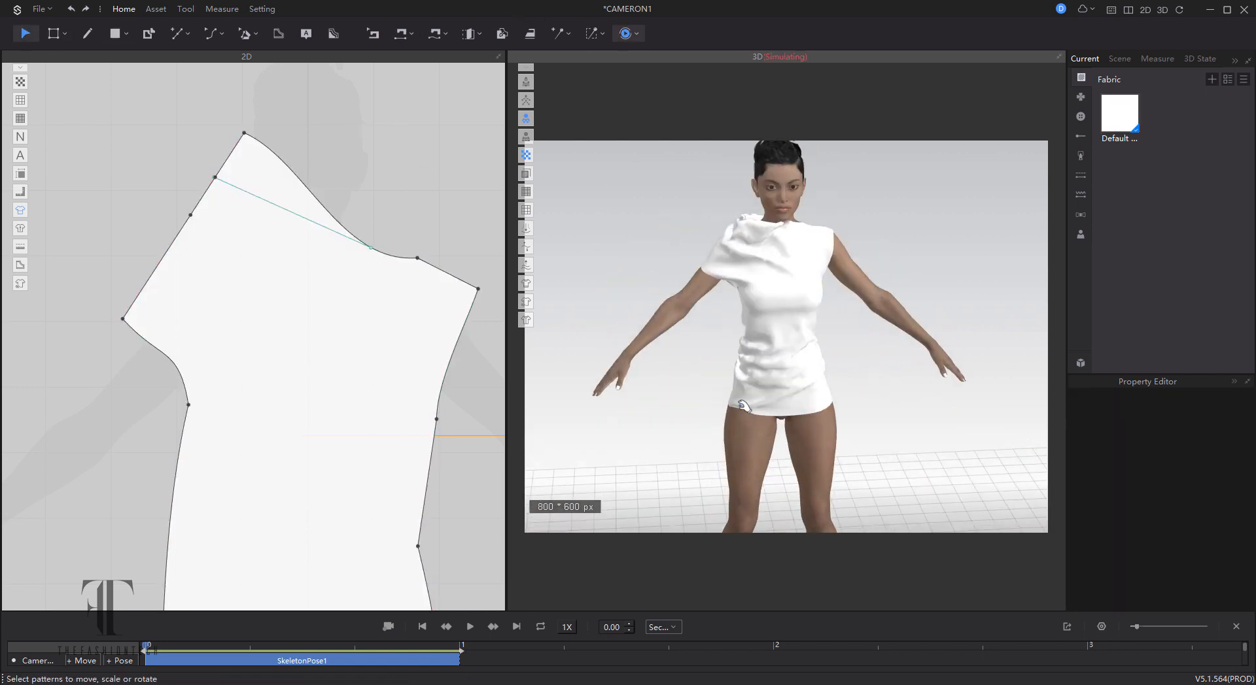
{"action": "left_click", "coordinate": [834, 389]}
Step: Set the default fabric's physical preset to Knit_Tencel_Jersey and run the simulation
{"action": "left_click", "coordinate": [1120, 112]}
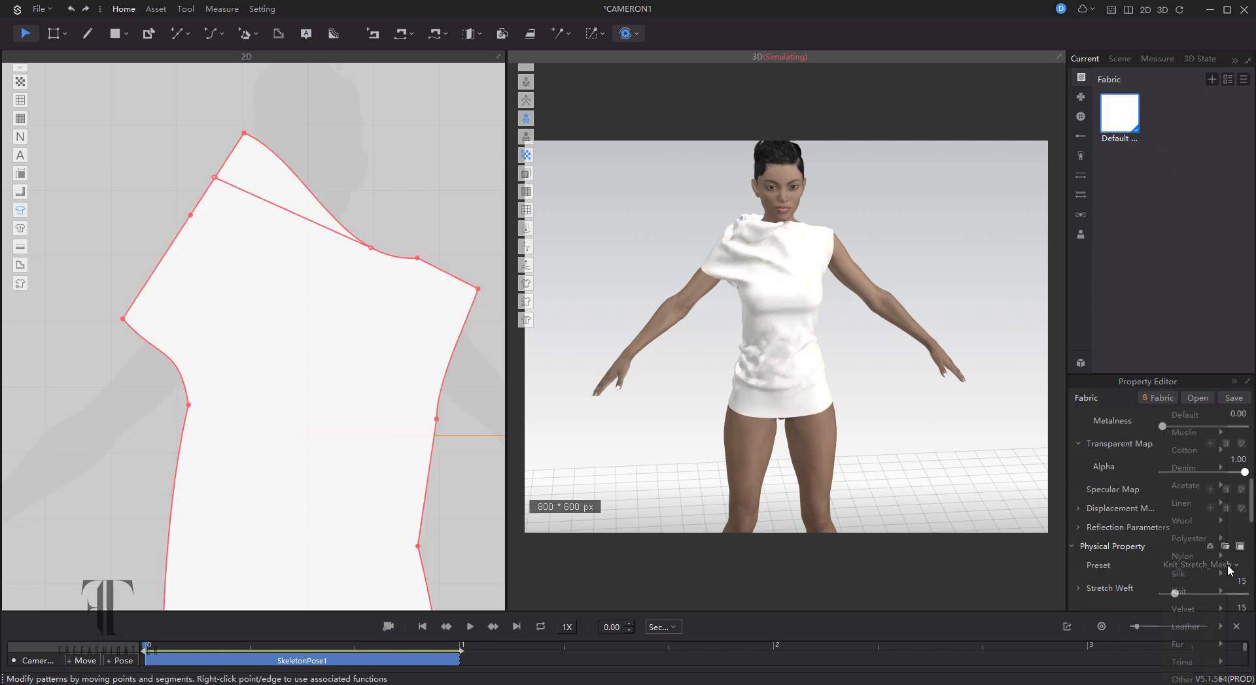
{"action": "left_click", "coordinate": [1197, 575]}
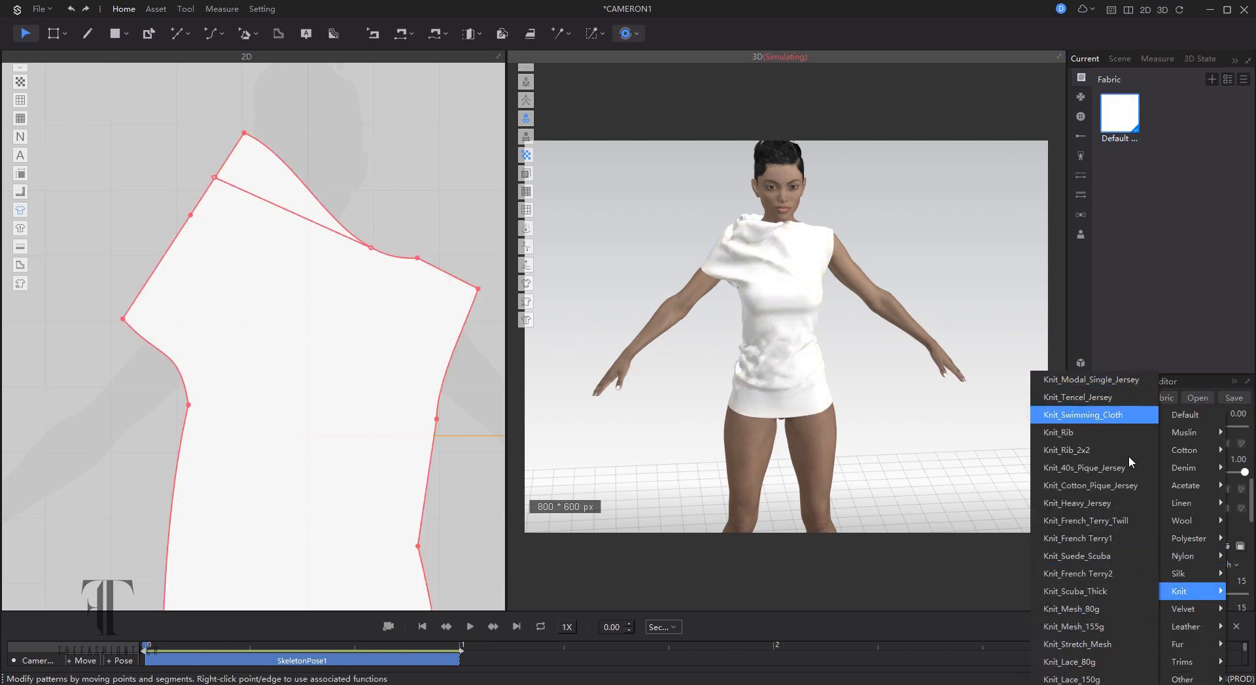
{"action": "left_click", "coordinate": [1125, 397]}
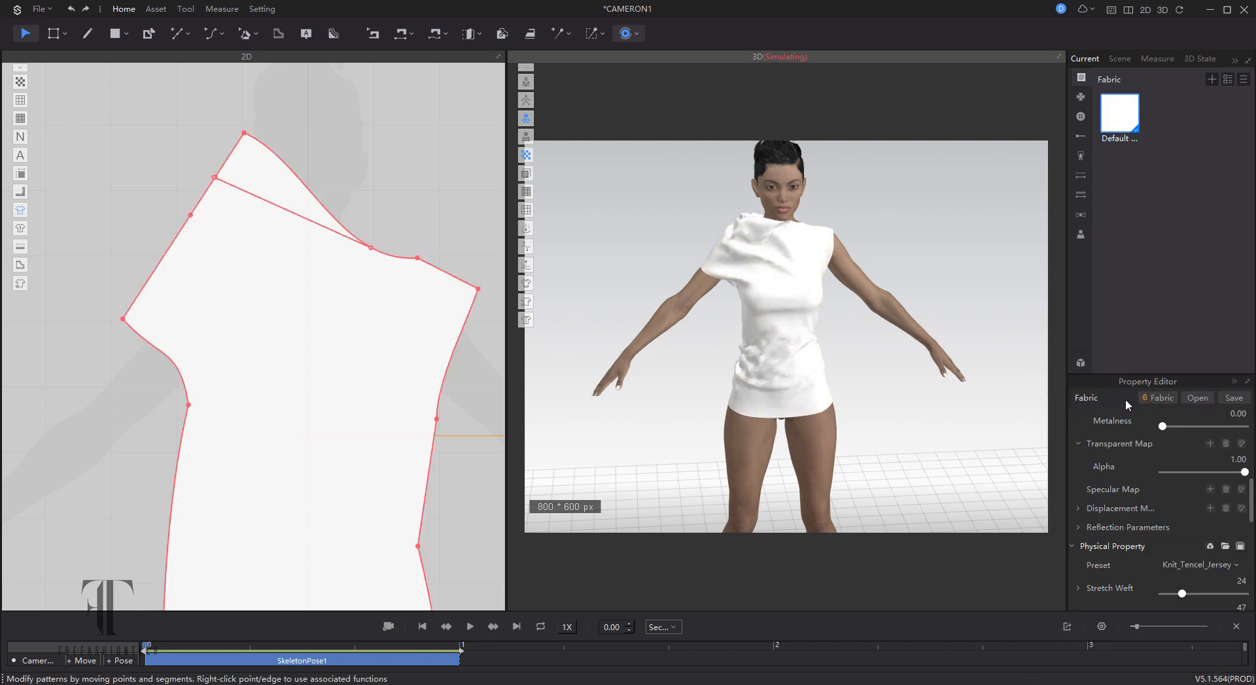
{"action": "left_click", "coordinate": [1006, 231]}
{"action": "left_click", "coordinate": [623, 34]}
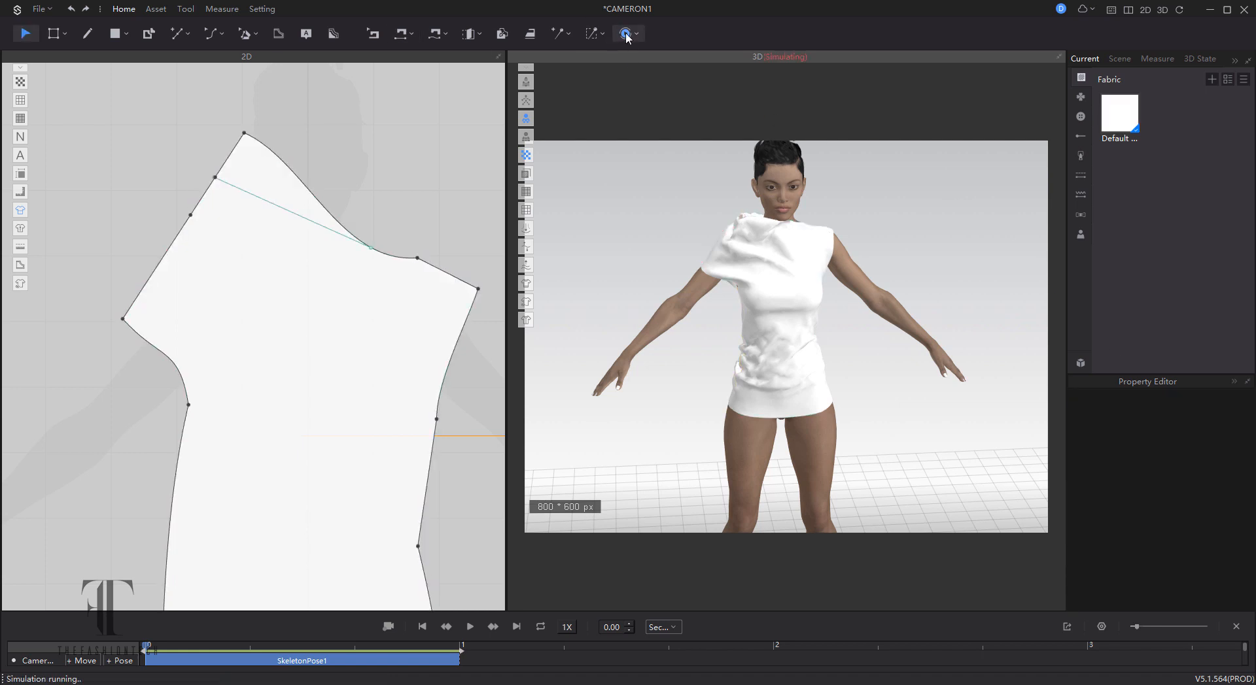
Step: Set the particle distance of both the front and back panels to 8
{"action": "scroll", "coordinate": [464, 203], "scroll_direction": "down", "scroll_amount": 3}
{"action": "middle_click_drag", "start_coordinate": [462, 202], "coordinate": [296, 168]}
{"action": "scroll", "coordinate": [295, 168], "scroll_direction": "down", "scroll_amount": 1}
{"action": "left_click_drag", "start_coordinate": [180, 129], "coordinate": [459, 367]}
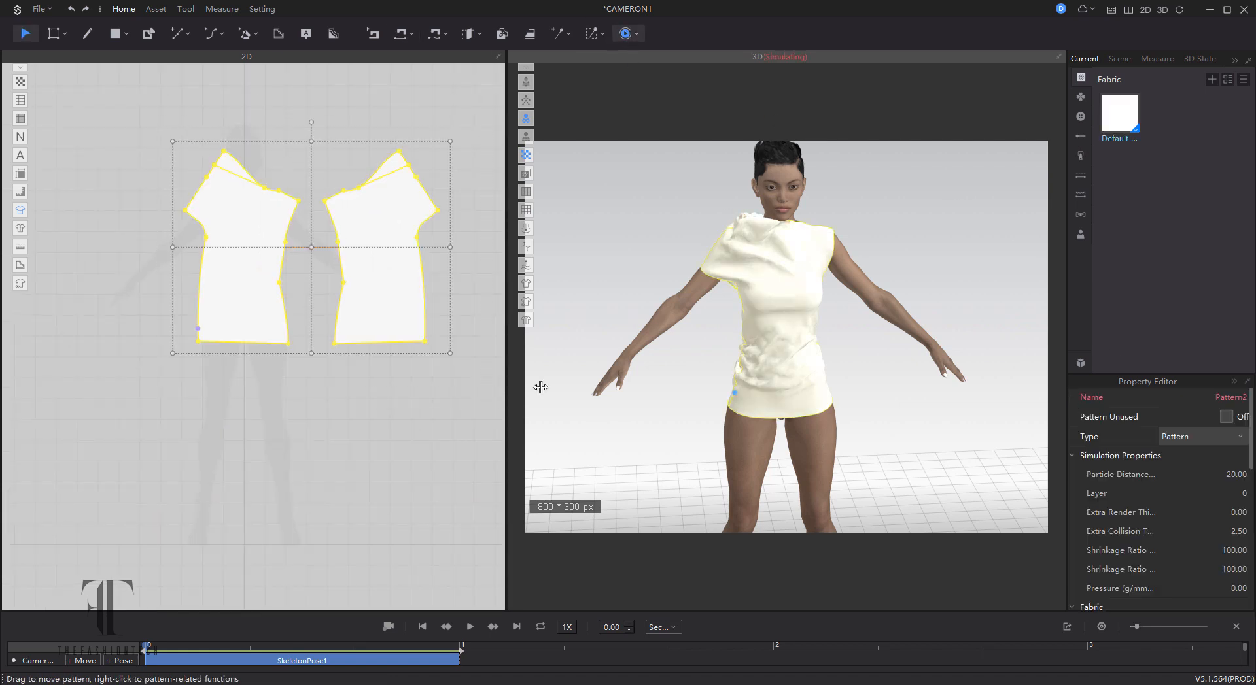
{"action": "type", "text": "8"}
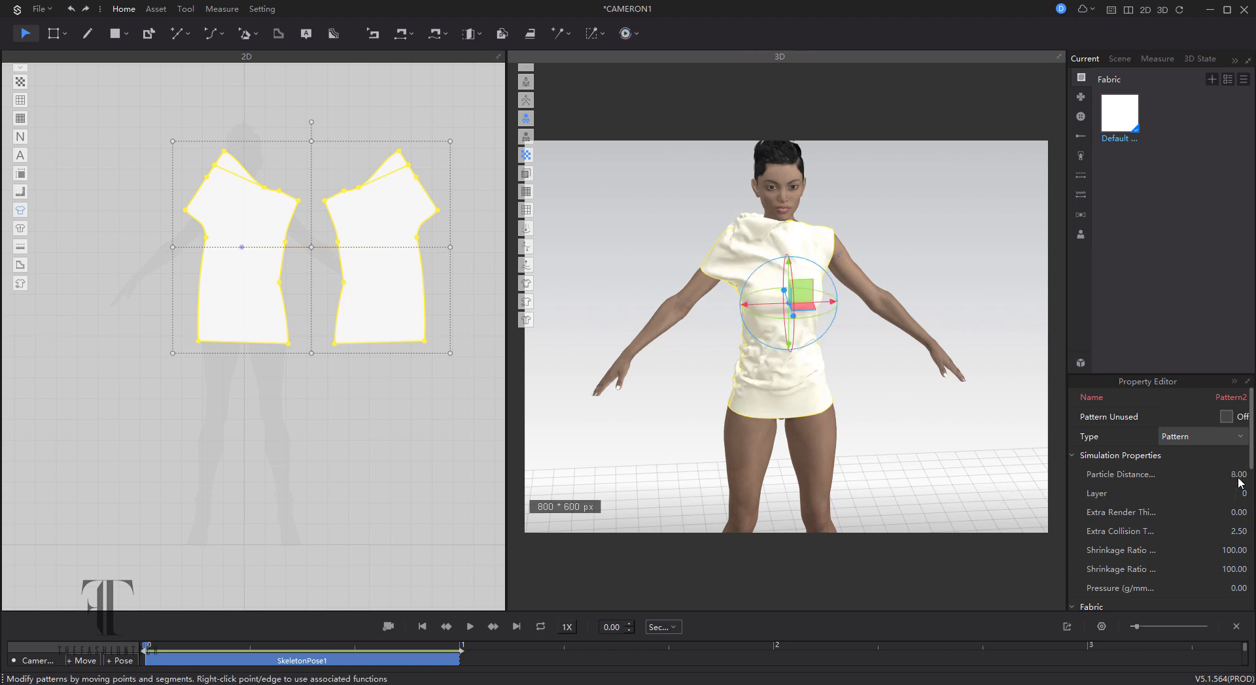
{"action": "key", "text": "Return"}
Step: Pull the front hem down and the draped sleeve outward into place on the simulated top
{"action": "left_click_drag", "start_coordinate": [865, 434], "coordinate": [866, 433]}
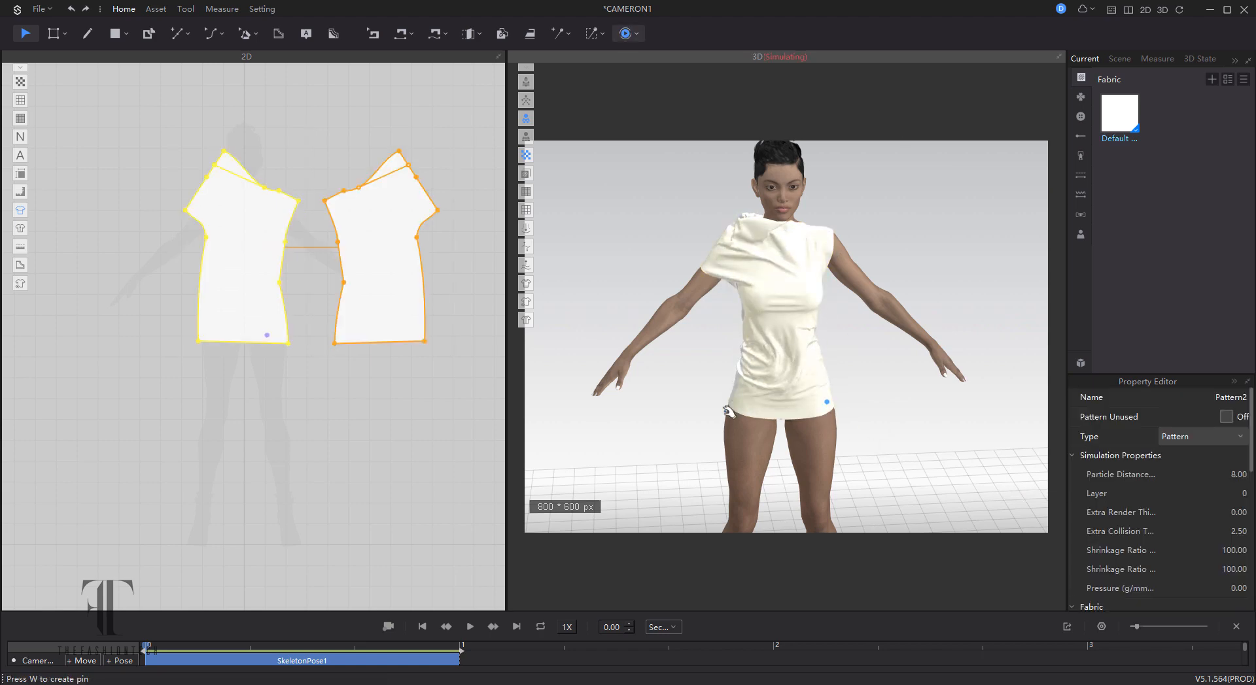
{"action": "left_click_drag", "start_coordinate": [728, 410], "coordinate": [725, 432]}
{"action": "left_click_drag", "start_coordinate": [811, 417], "coordinate": [820, 422]}
{"action": "left_click_drag", "start_coordinate": [722, 239], "coordinate": [707, 279]}
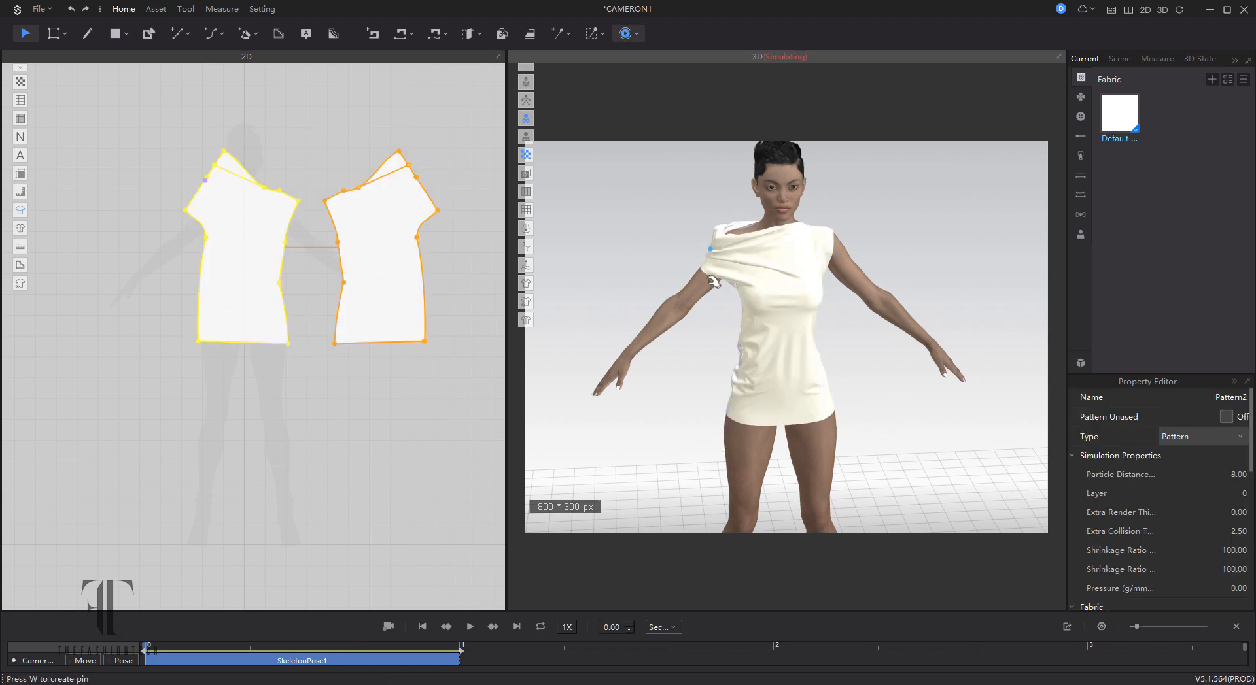
Step: From behind the avatar, pull the back panel sideways and the draped sleeve down over the upper arm
{"action": "left_click", "coordinate": [916, 260]}
{"action": "key", "text": "space"}
{"action": "right_click_drag", "start_coordinate": [917, 259], "coordinate": [406, 229]}
{"action": "key", "text": "space"}
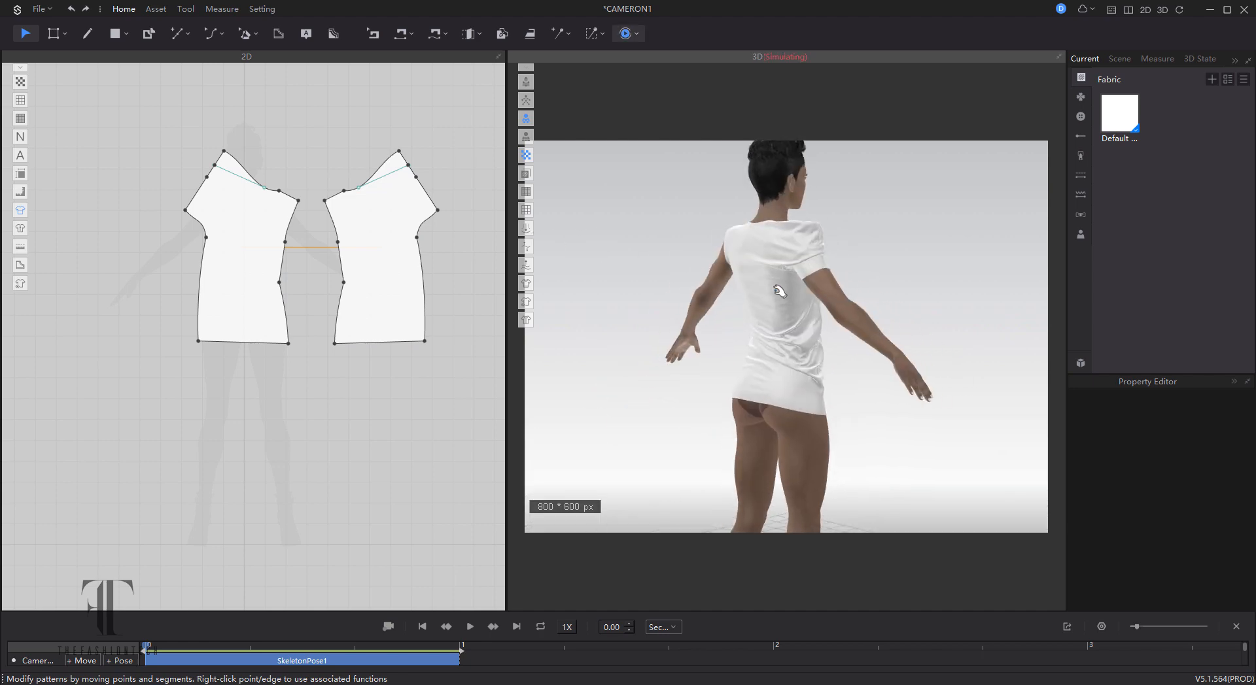
{"action": "left_click_drag", "start_coordinate": [776, 285], "coordinate": [692, 286]}
{"action": "left_click_drag", "start_coordinate": [804, 232], "coordinate": [838, 296]}
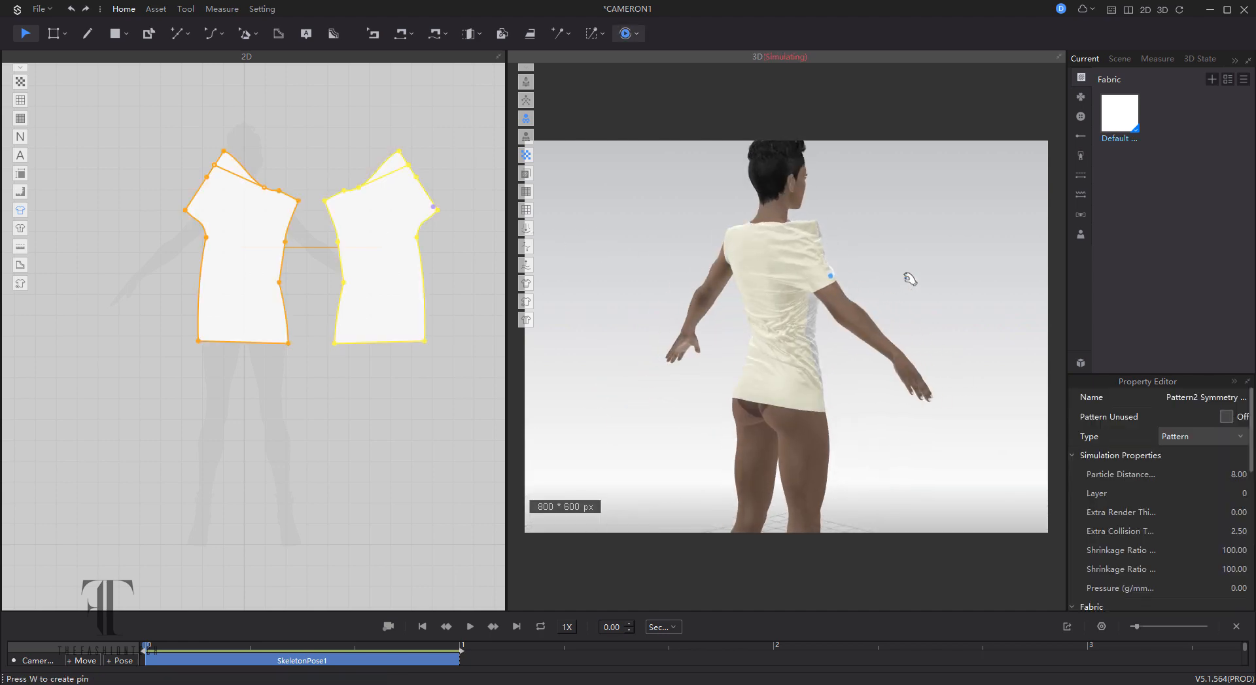
Step: Move the front panel's hem corner on the draped-sleeve side outward to widen the hem, and simulate the change
{"action": "left_click", "coordinate": [908, 277]}
{"action": "key", "text": "space"}
{"action": "right_click_drag", "start_coordinate": [909, 278], "coordinate": [556, 333]}
{"action": "key", "text": "space"}
{"action": "key", "text": "z"}
{"action": "key", "text": "space"}
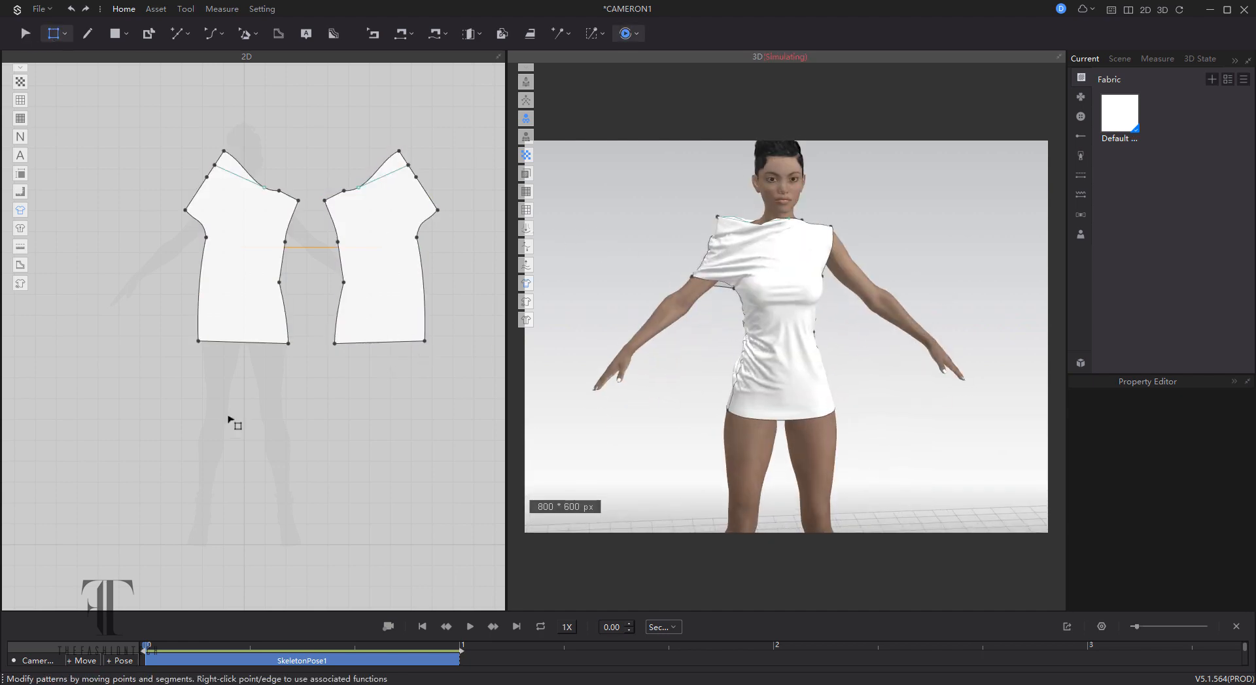
{"action": "left_click_drag", "start_coordinate": [198, 340], "coordinate": [190, 343]}
{"action": "key", "text": "space"}
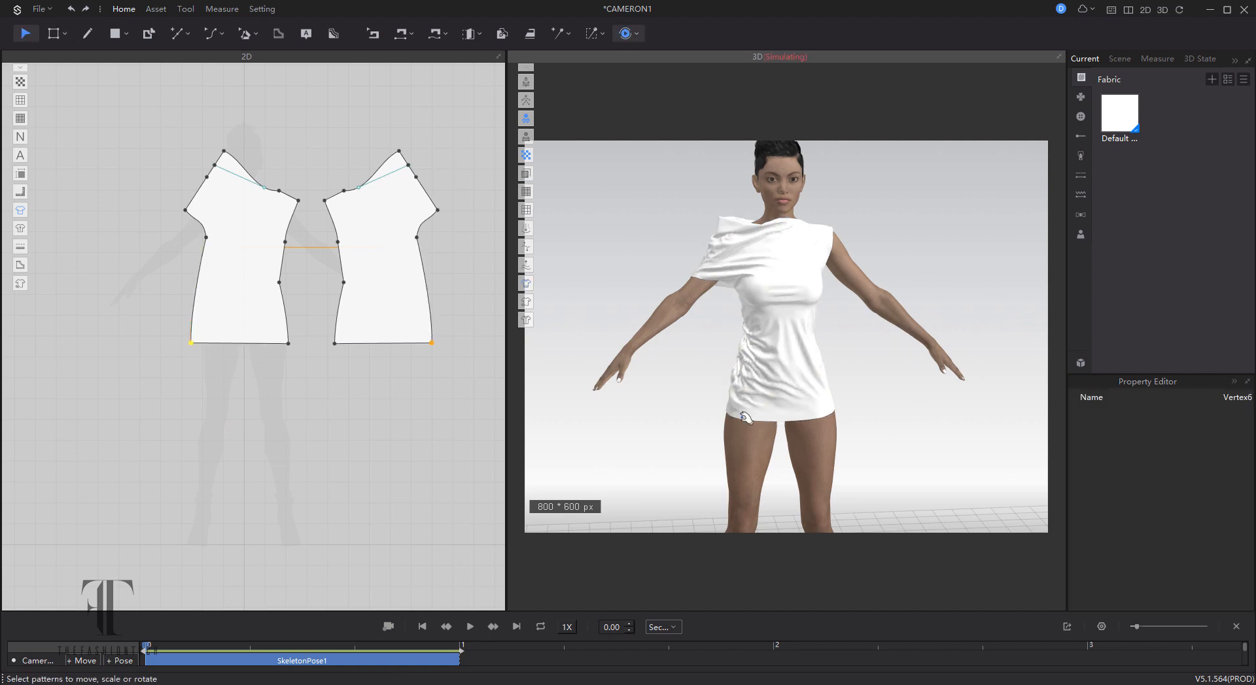
Step: Pull both sides of the simulated front hem down to straighten the widened top
{"action": "left_click_drag", "start_coordinate": [731, 412], "coordinate": [733, 425]}
{"action": "left_click_drag", "start_coordinate": [833, 401], "coordinate": [837, 406]}
{"action": "left_click_drag", "start_coordinate": [829, 413], "coordinate": [840, 438]}
{"action": "left_click", "coordinate": [894, 429]}
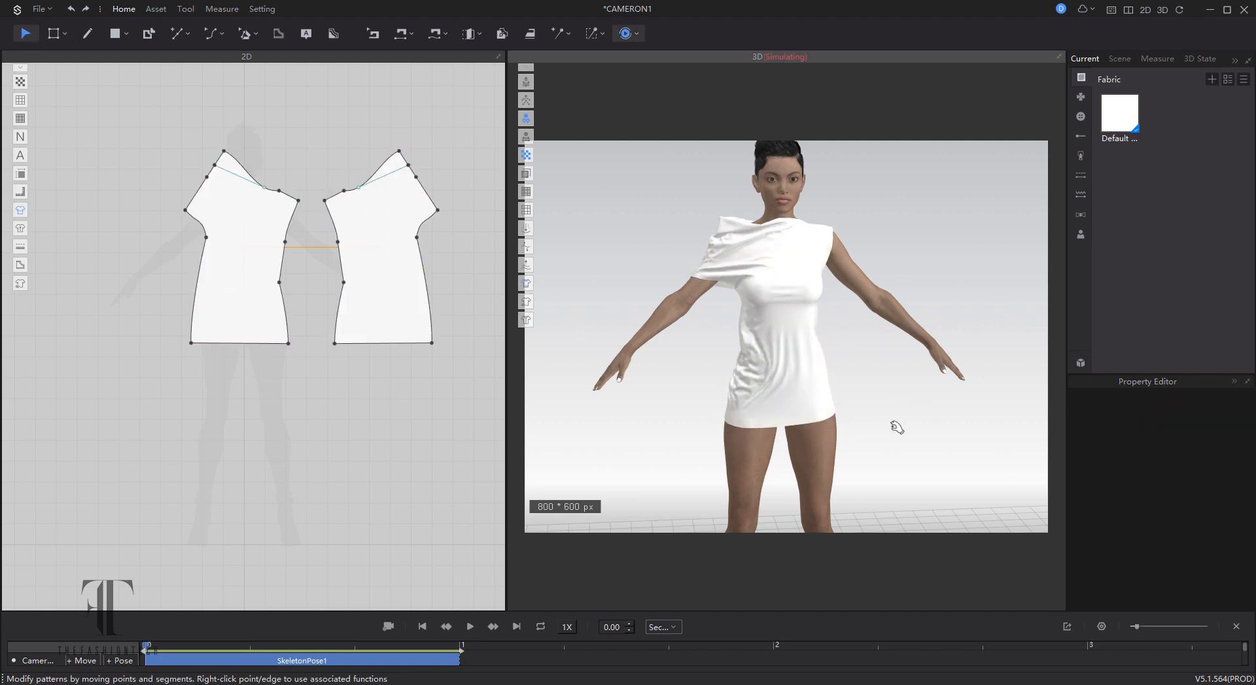
Step: Pull the back hem down and outward from behind, and return to a front view of the avatar
{"action": "right_click_drag", "start_coordinate": [894, 429], "coordinate": [757, 409]}
{"action": "left_click_drag", "start_coordinate": [745, 412], "coordinate": [723, 454]}
{"action": "left_click_drag", "start_coordinate": [805, 411], "coordinate": [781, 437]}
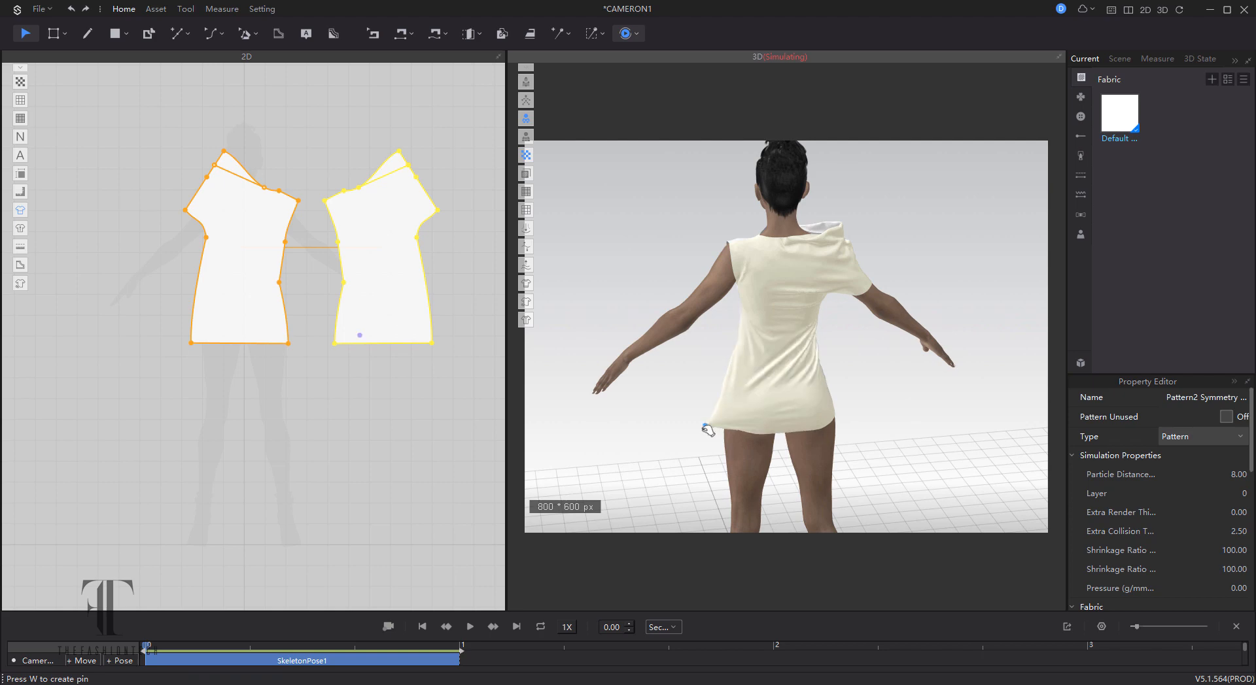
{"action": "left_click", "coordinate": [905, 398]}
{"action": "right_click_drag", "start_coordinate": [905, 398], "coordinate": [634, 386]}
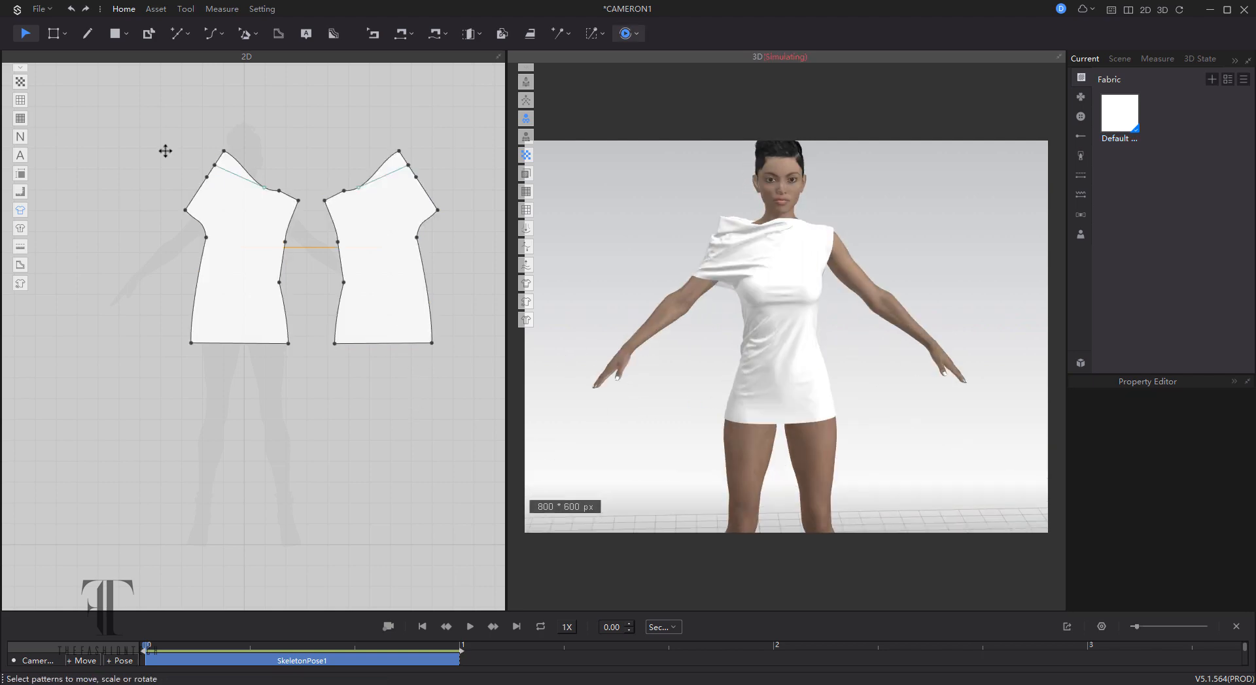
Step: Move the hem edge of the panels straight down to lengthen the top into an above-the-knee dress, and check its drape
{"action": "key", "text": "z"}
{"action": "left_click_drag", "start_coordinate": [266, 344], "coordinate": [265, 407]}
{"action": "key", "text": "q"}
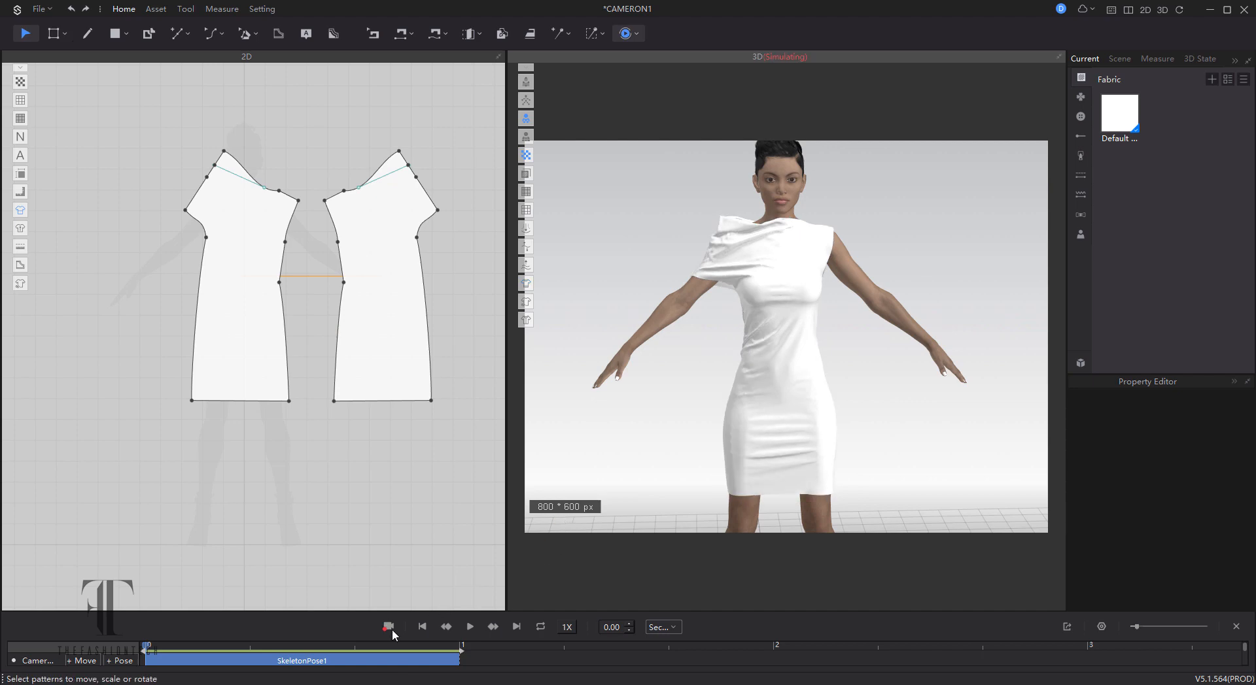
{"action": "key", "text": "space"}
{"action": "scroll", "coordinate": [747, 435], "scroll_direction": "down", "scroll_amount": 3}
{"action": "middle_click_drag", "start_coordinate": [766, 400], "coordinate": [780, 327]}
{"action": "right_click_drag", "start_coordinate": [780, 327], "coordinate": [796, 367]}
{"action": "key", "text": "space"}
Step: Open the default fabric in the fabric editor and import the blue tie-dye image as its front diffuse map
{"action": "left_click", "coordinate": [1127, 122]}
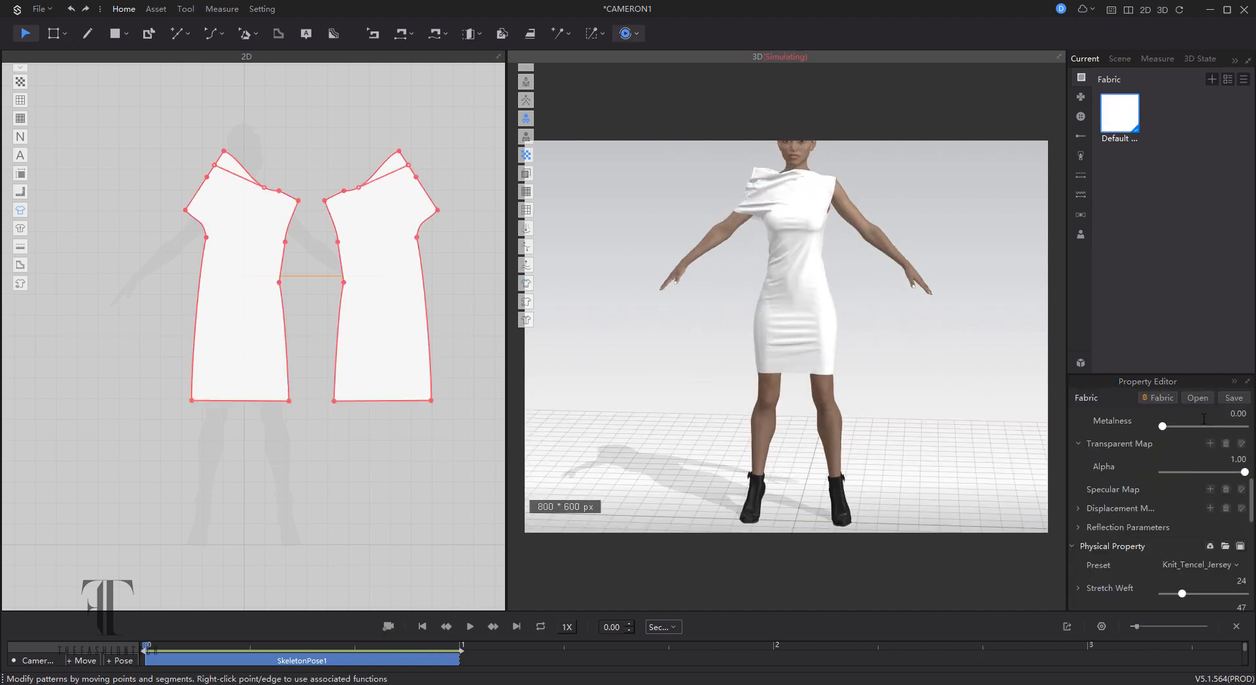
{"action": "left_click", "coordinate": [1171, 402]}
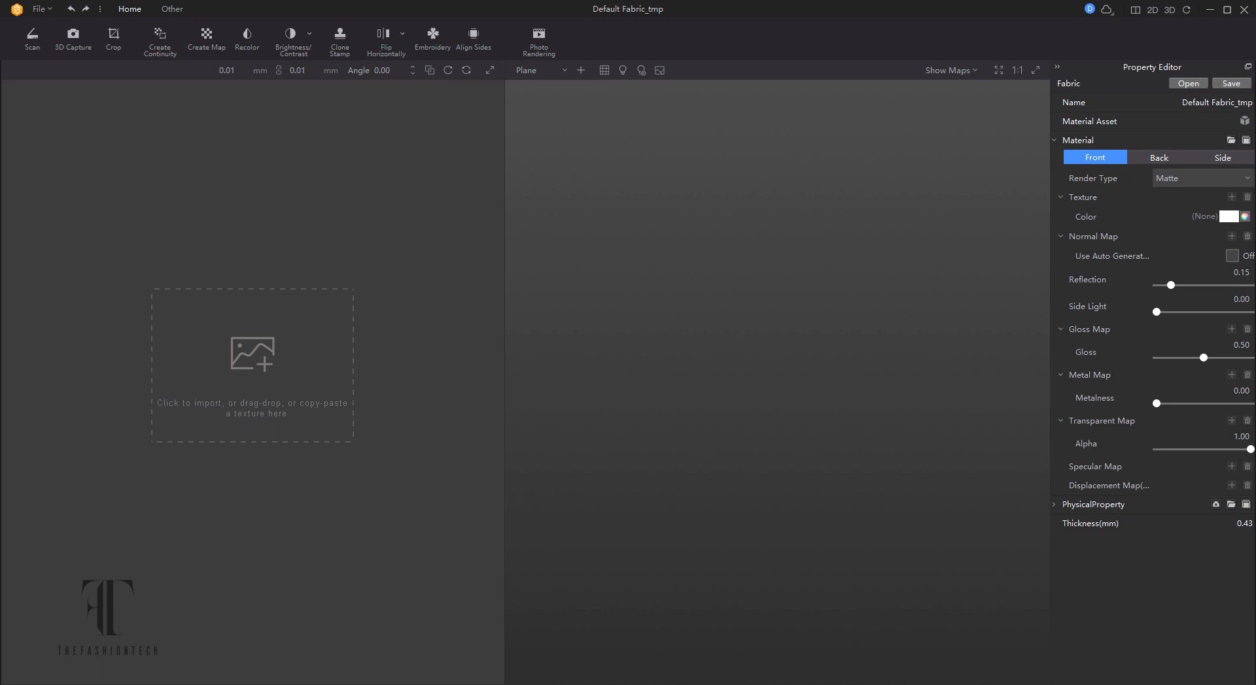
{"action": "left_click_drag", "start_coordinate": [532, 425], "coordinate": [262, 380]}
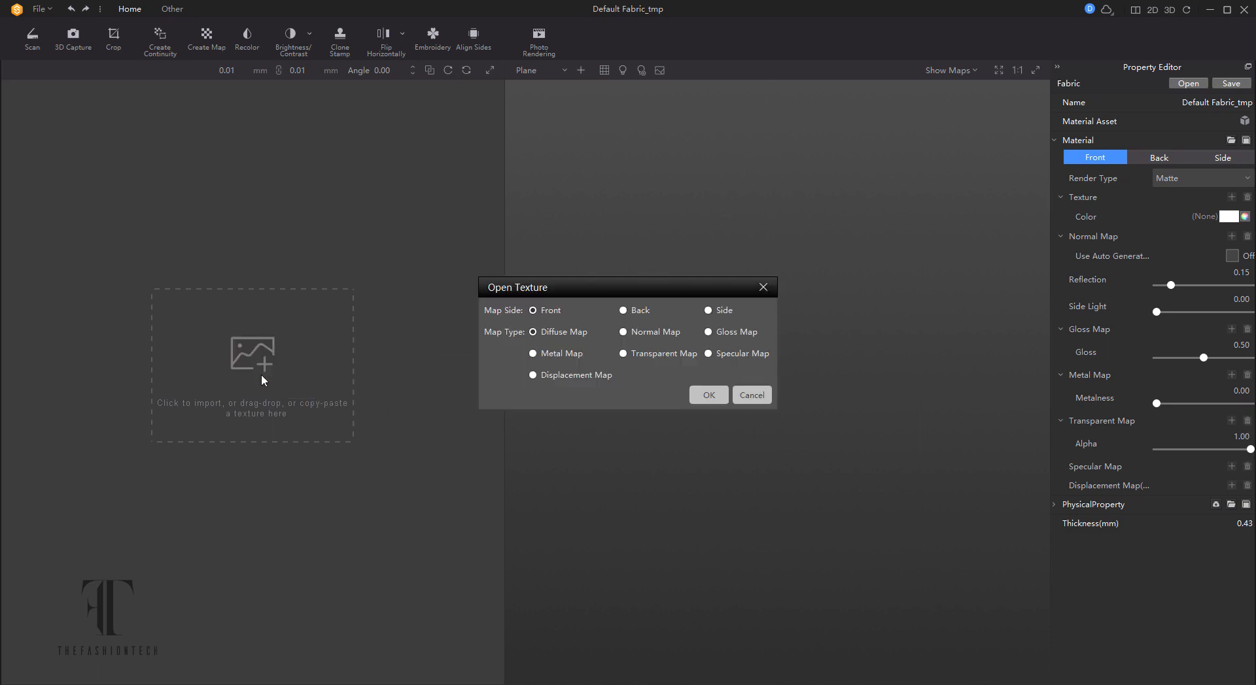
{"action": "left_click", "coordinate": [711, 396]}
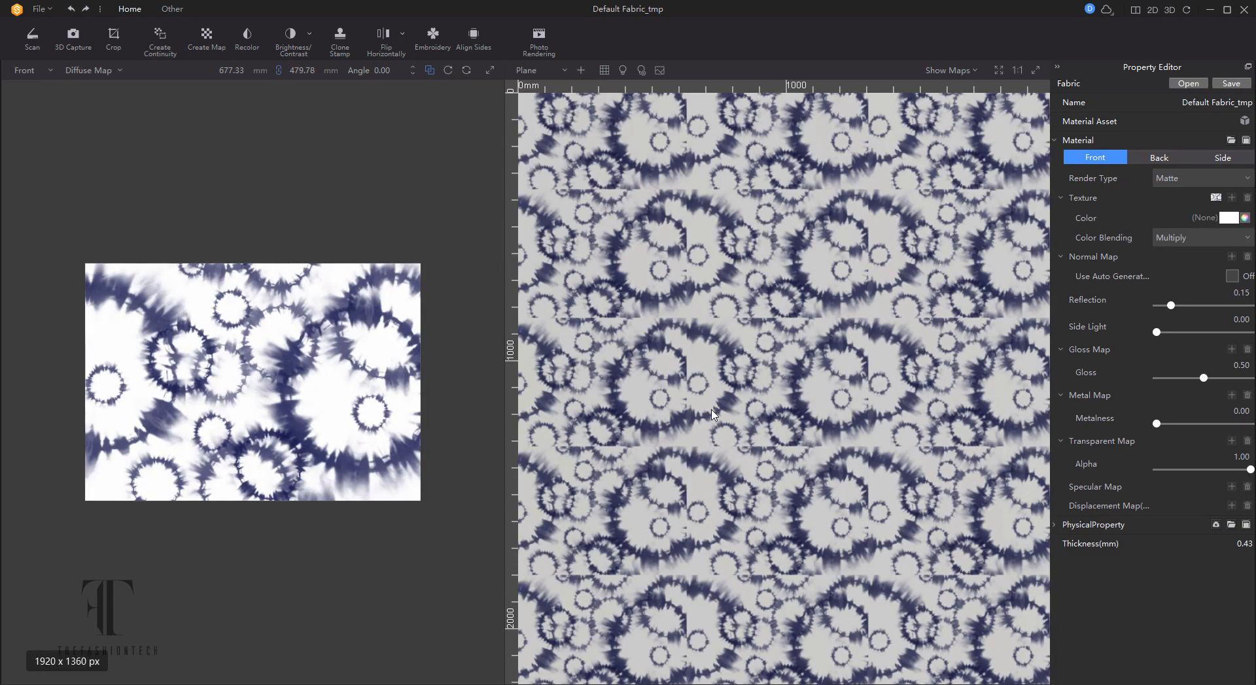
{"action": "scroll", "coordinate": [792, 309], "scroll_direction": "up", "scroll_amount": 1}
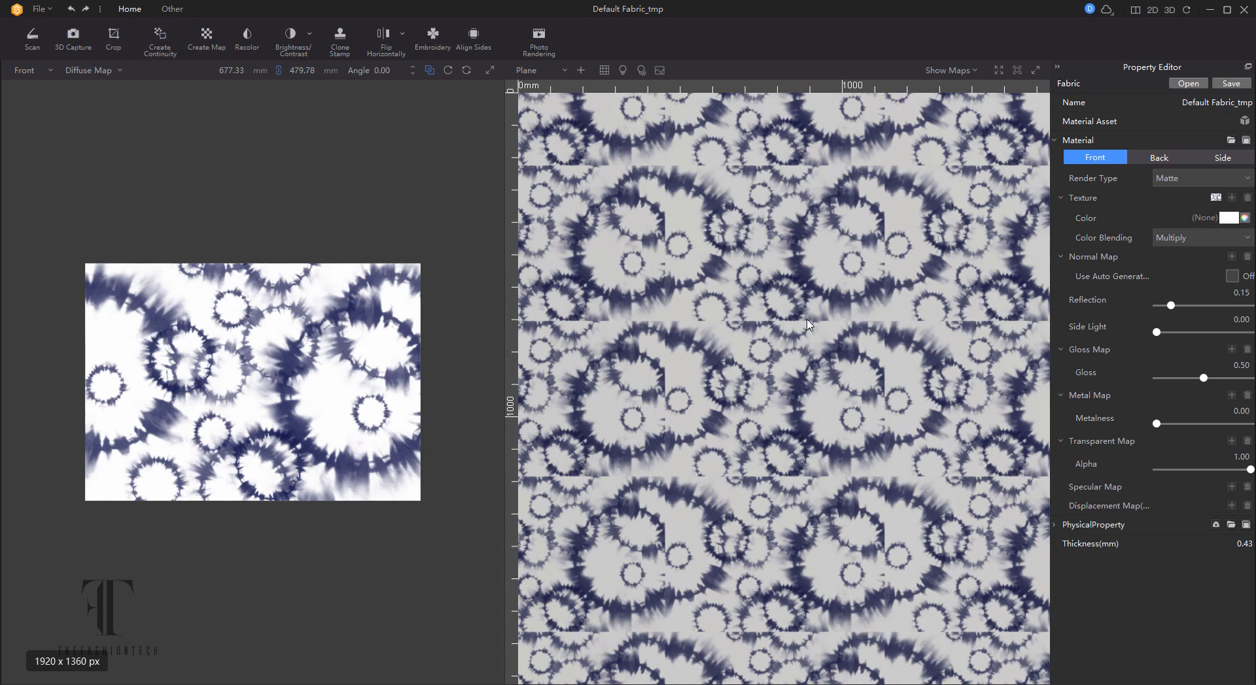
{"action": "left_click", "coordinate": [159, 37]}
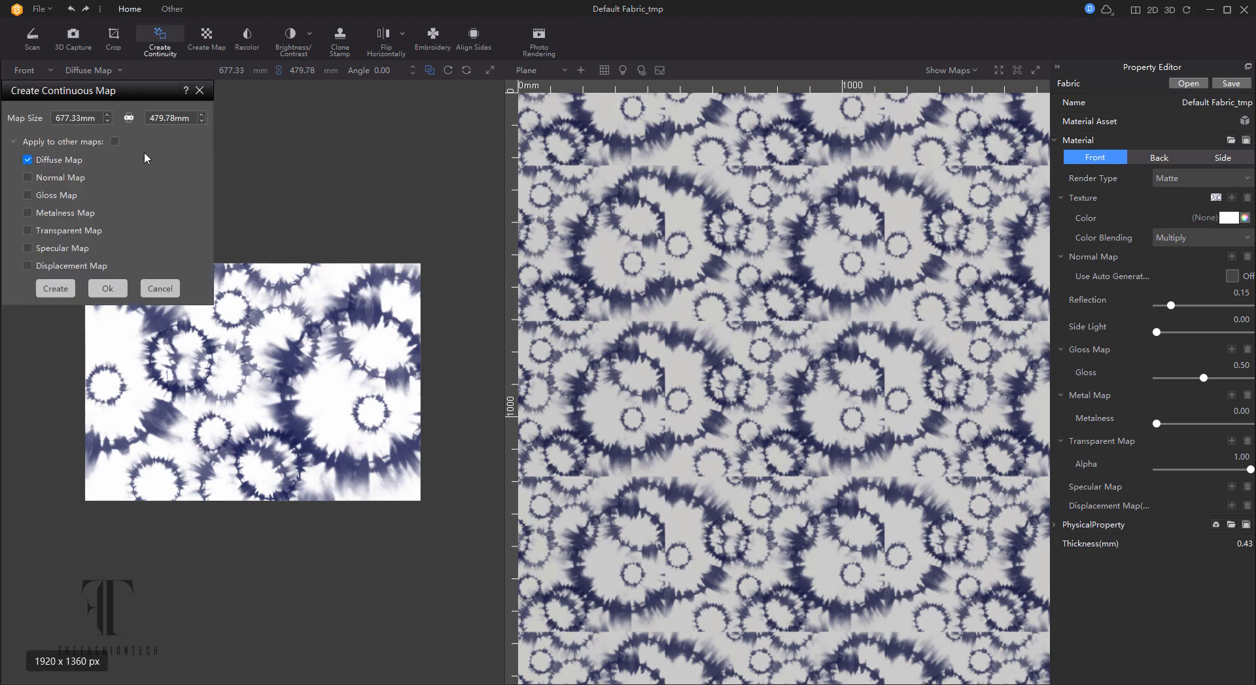
{"action": "left_click", "coordinate": [157, 289]}
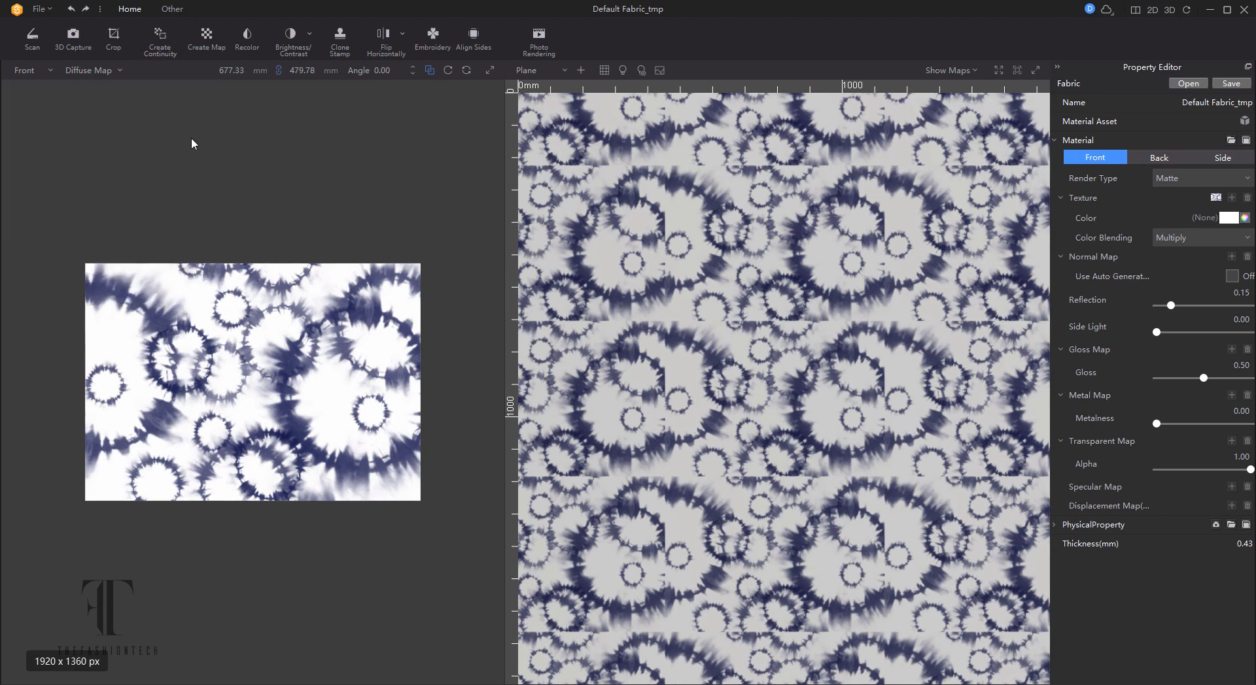
Step: Set the texture crop to both sides with a maintained rectangle, enable Double Sided Seamless and raise its XY amount
{"action": "left_click", "coordinate": [114, 36]}
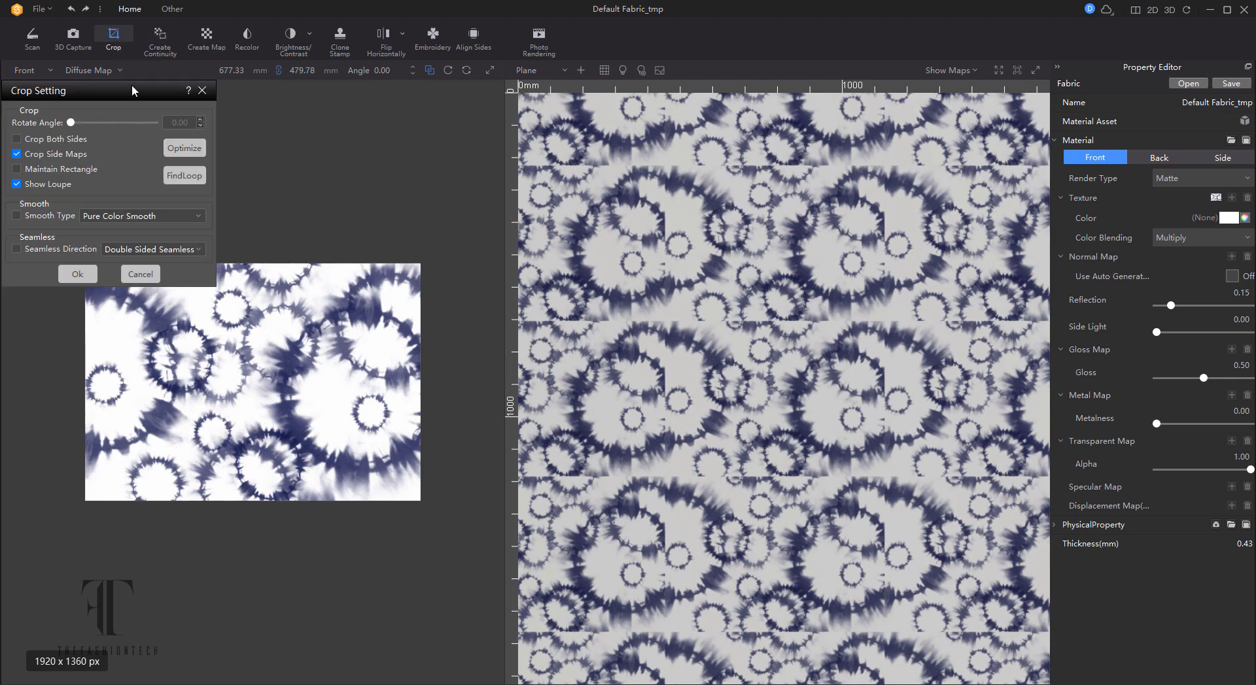
{"action": "left_click", "coordinate": [186, 176]}
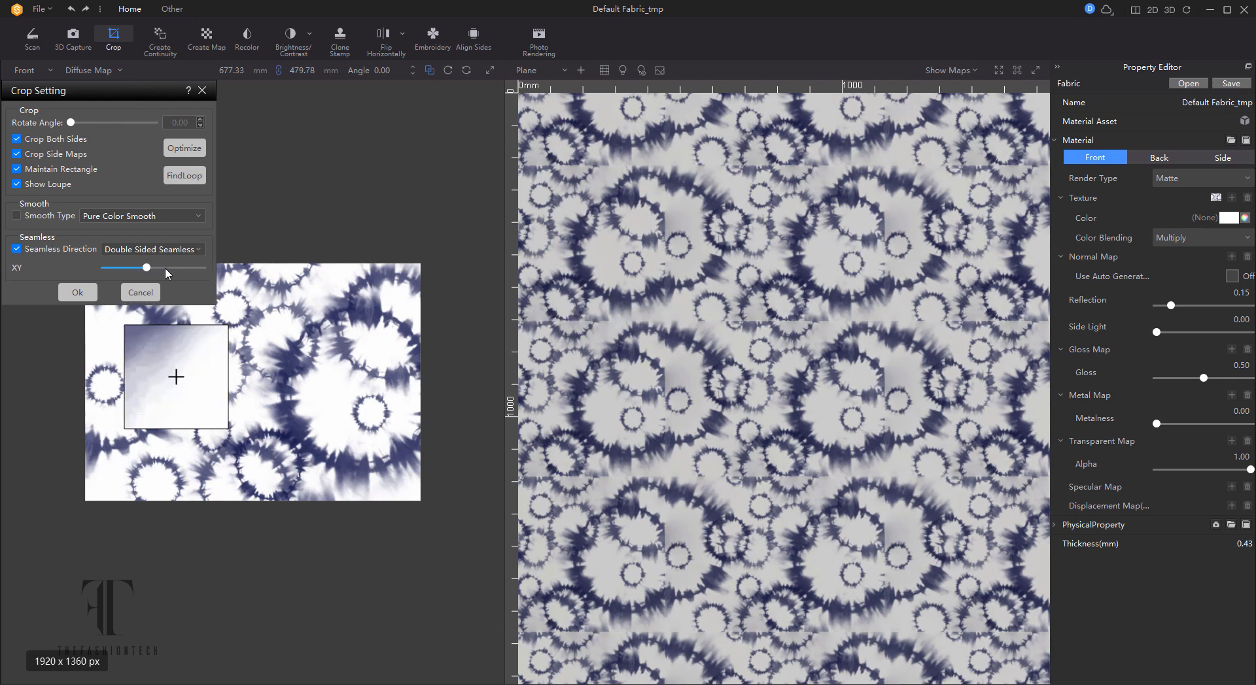
{"action": "left_click", "coordinate": [166, 268]}
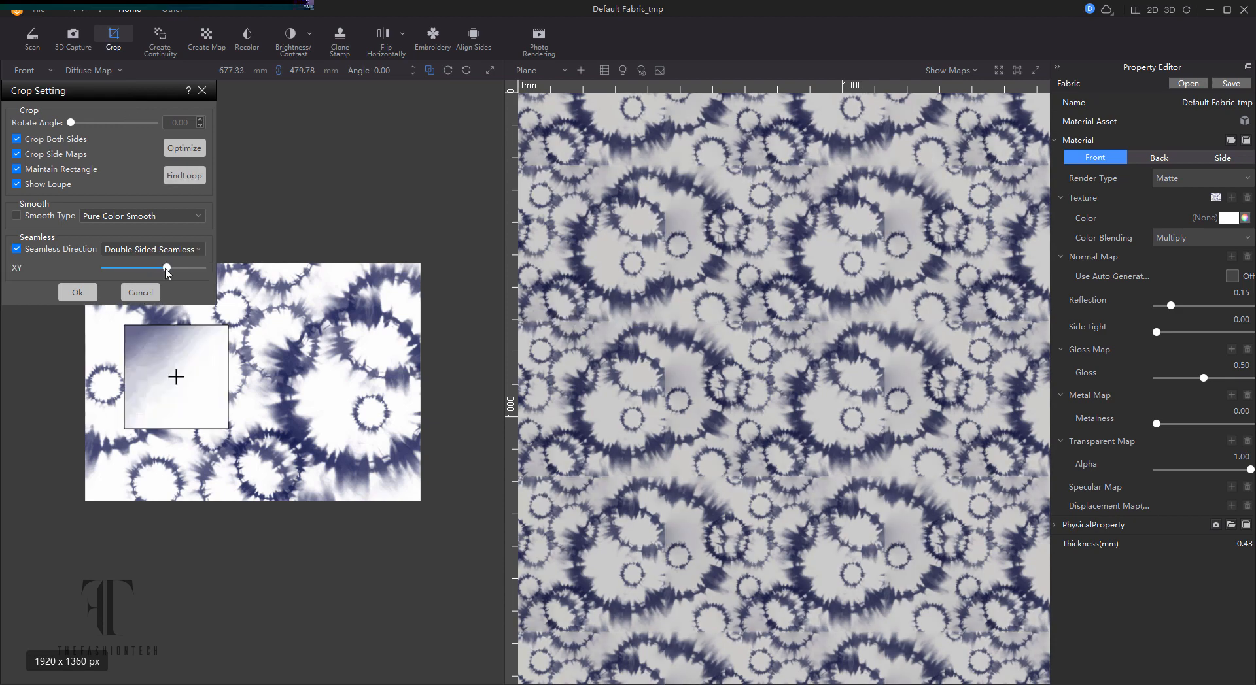